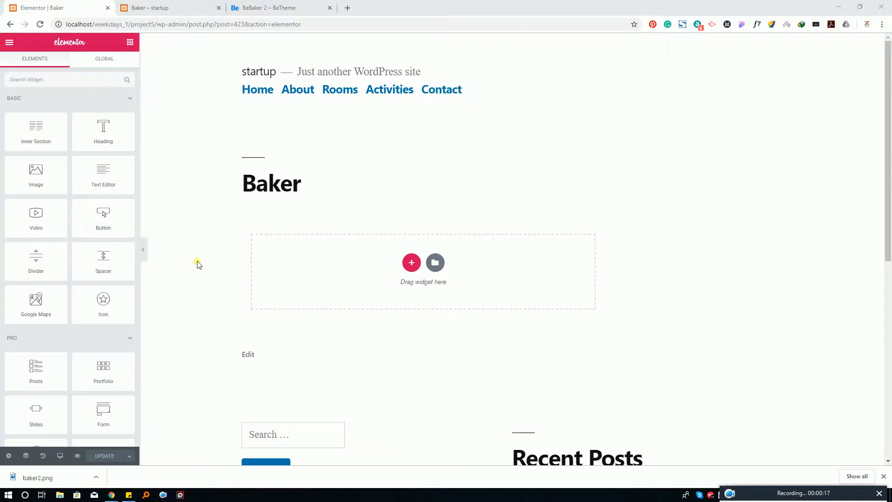
Look over the empty Baker page and dismiss the browser's downloads bar
scroll(197, 264, "down", 8)
scroll(197, 264, "up", 8)
left_click(883, 476)
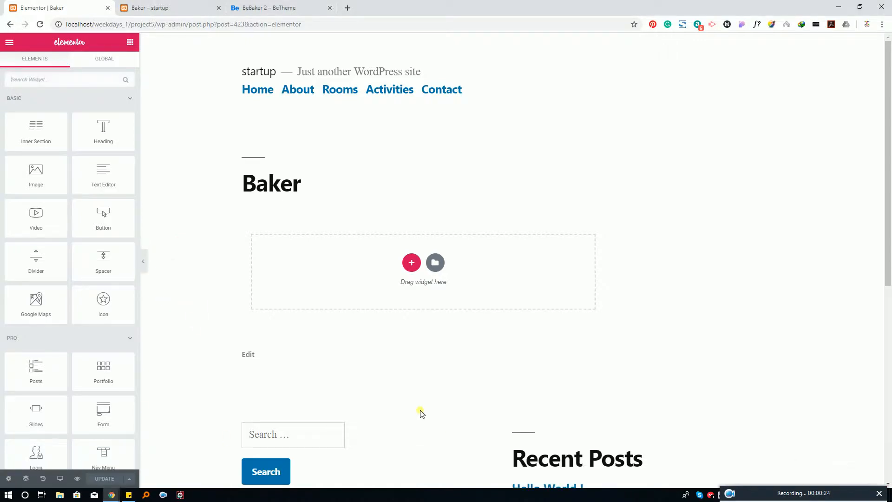
Set the Baker page's layout to Elementor Canvas in the page settings and update the page
left_click(8, 479)
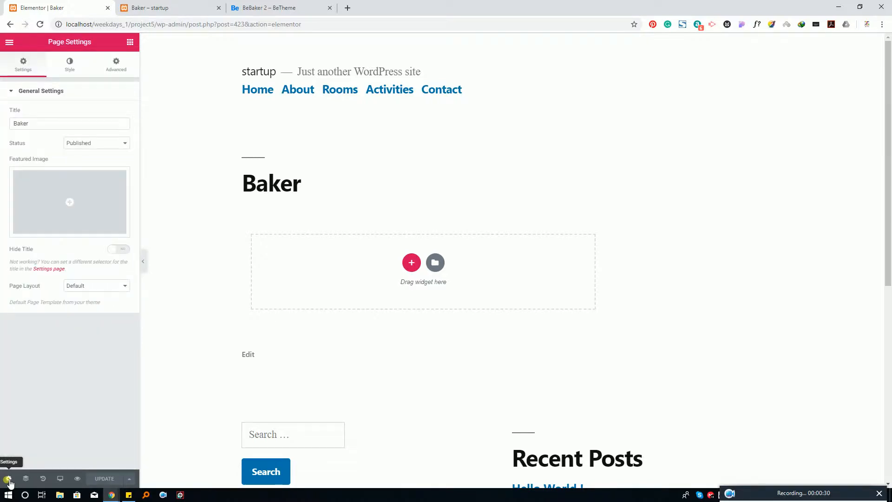
left_click(101, 289)
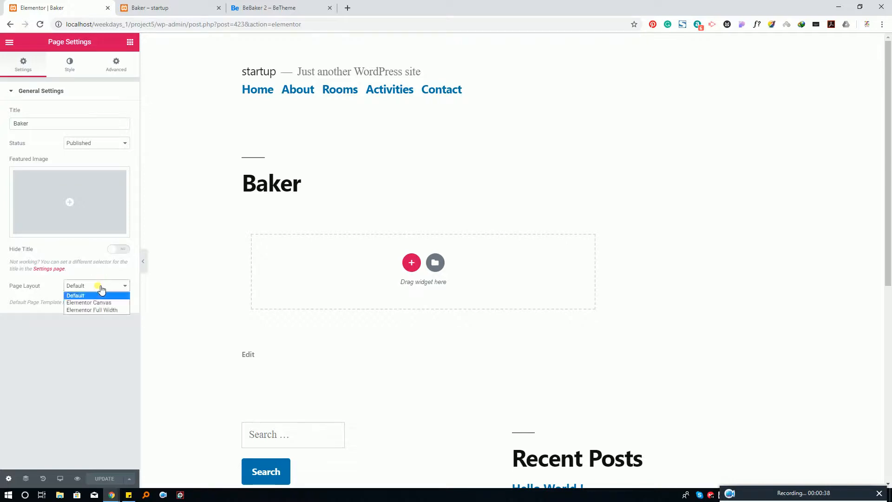
left_click(95, 300)
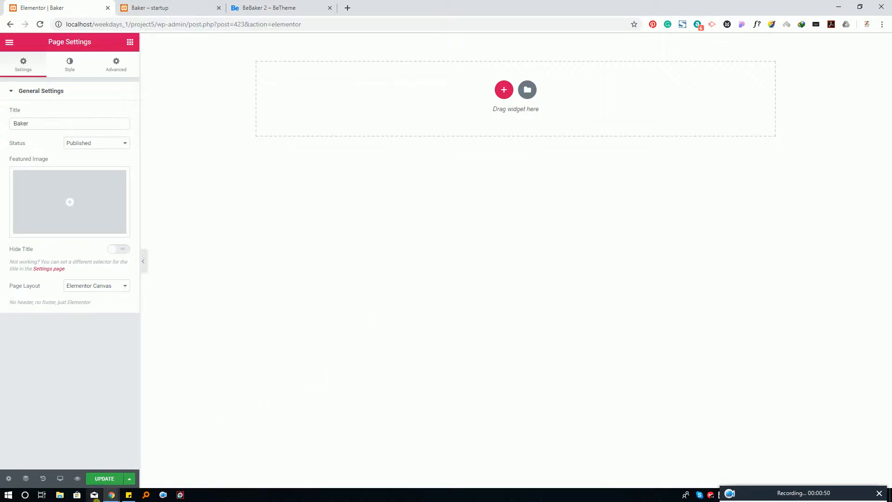
left_click(106, 478)
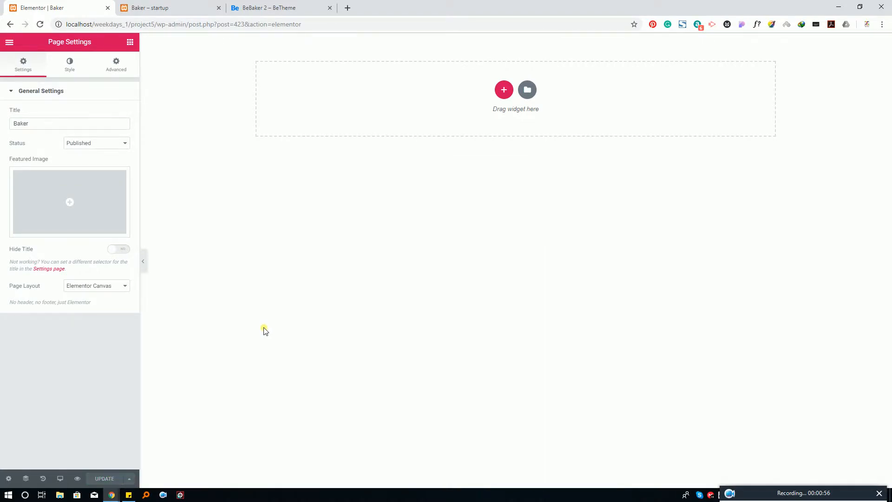
Reload the live Baker page to check its header and footer, and return to the Elementor editor
left_click(186, 7)
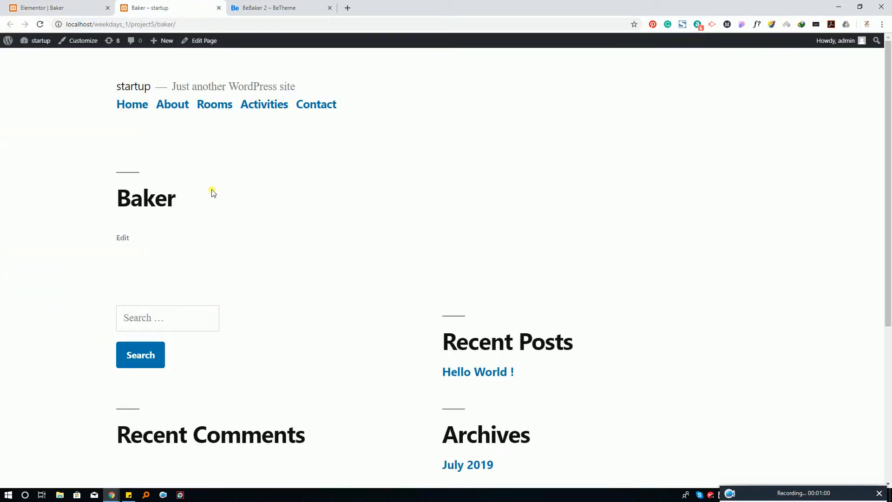
key("F5")
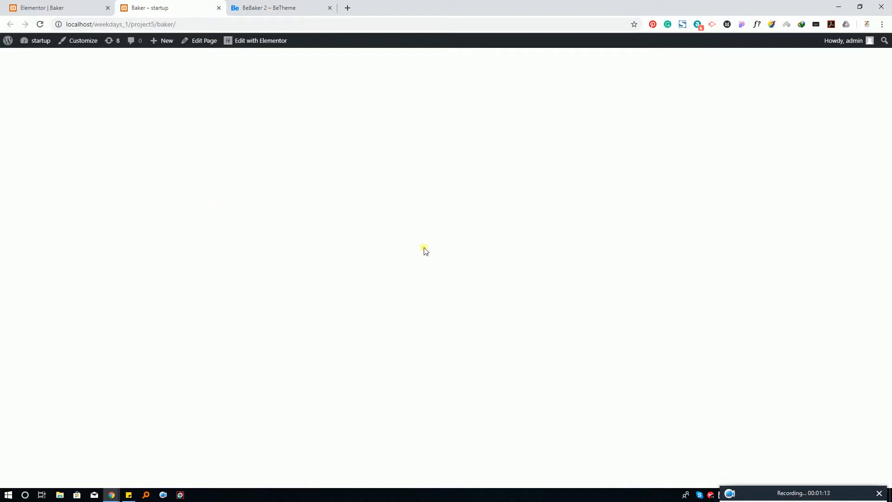
left_click(69, 7)
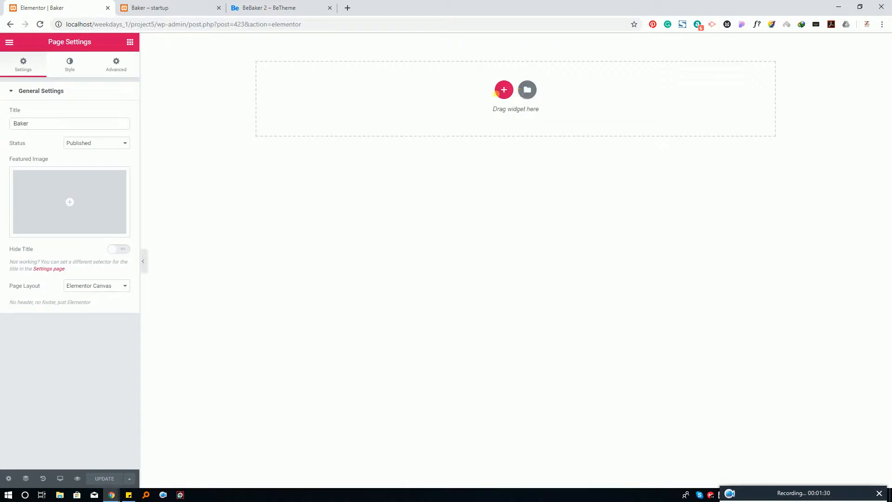
Add a single-column section to the Baker page, comparing it with the hero area of the BeBaker 2 reference site
left_click(503, 90)
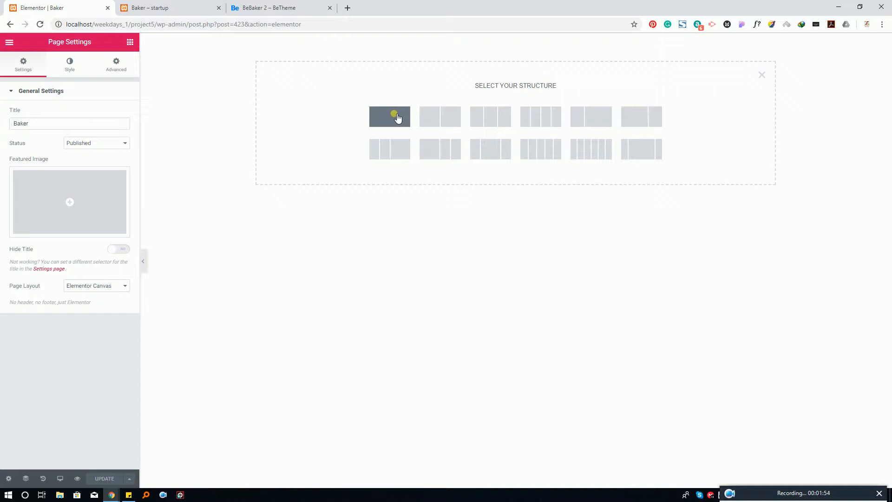
left_click(269, 7)
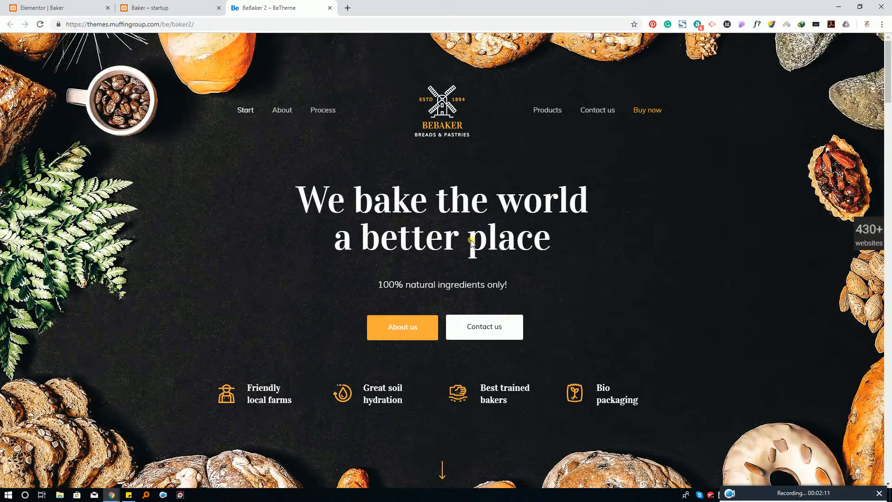
left_click(74, 7)
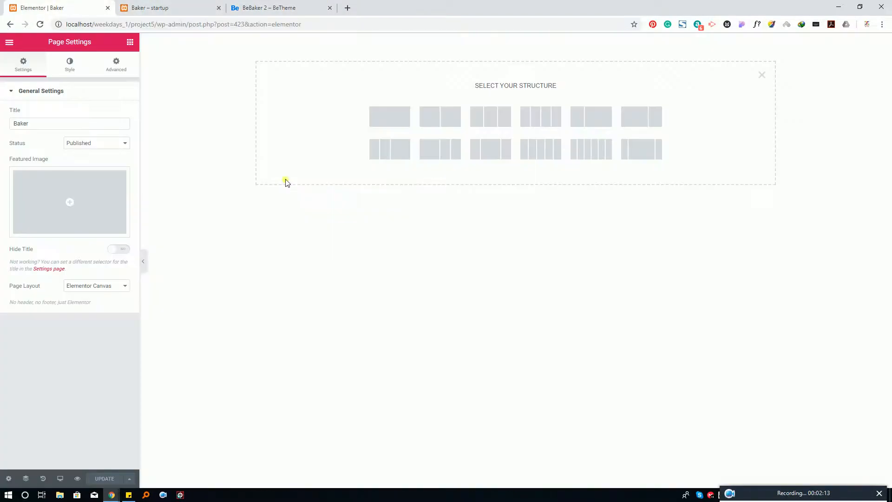
left_click(268, 8)
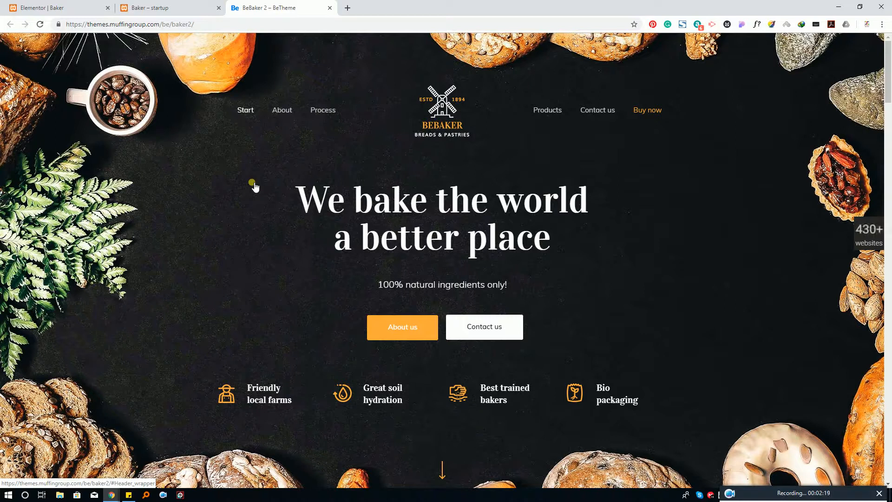
left_click(69, 7)
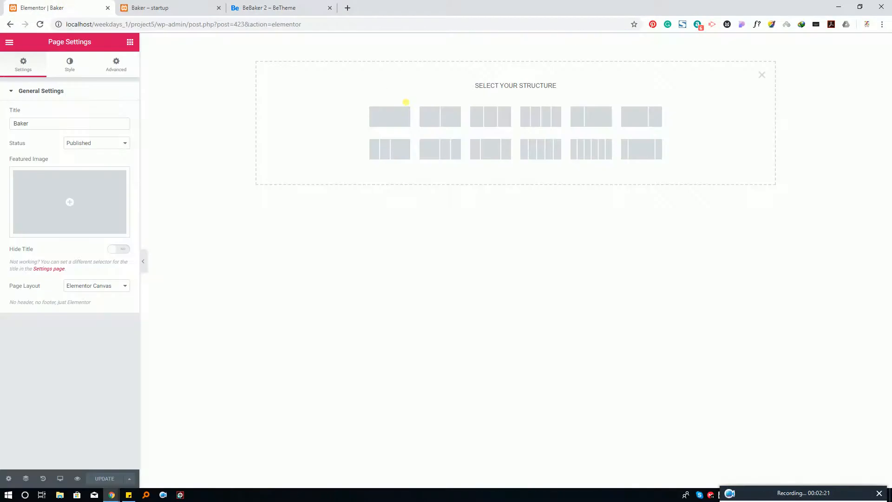
left_click(394, 117)
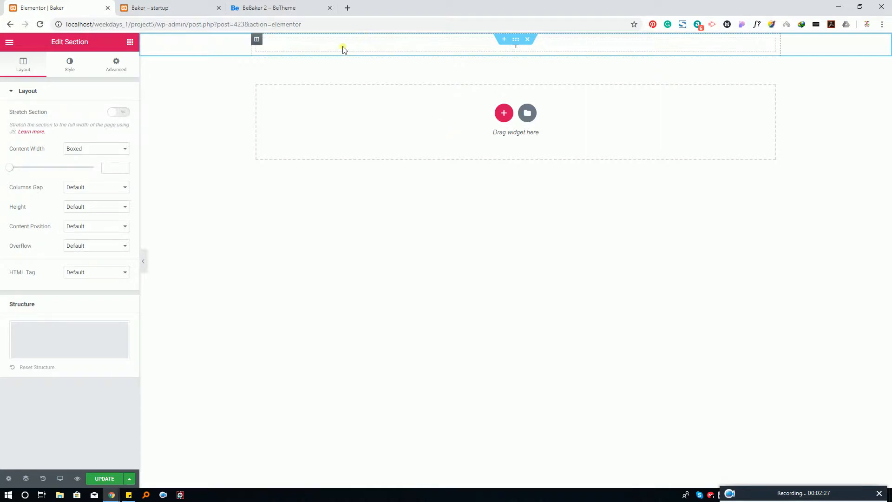
left_click(227, 3)
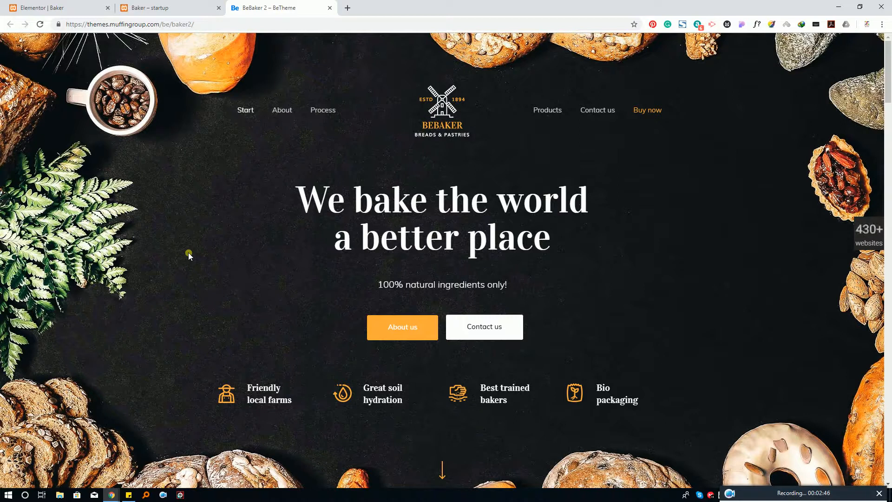
left_click(58, 7)
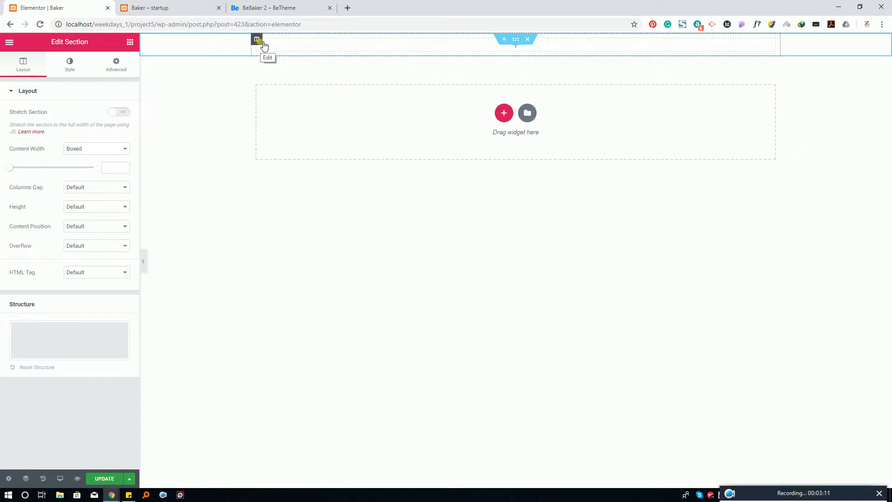
left_click(505, 40)
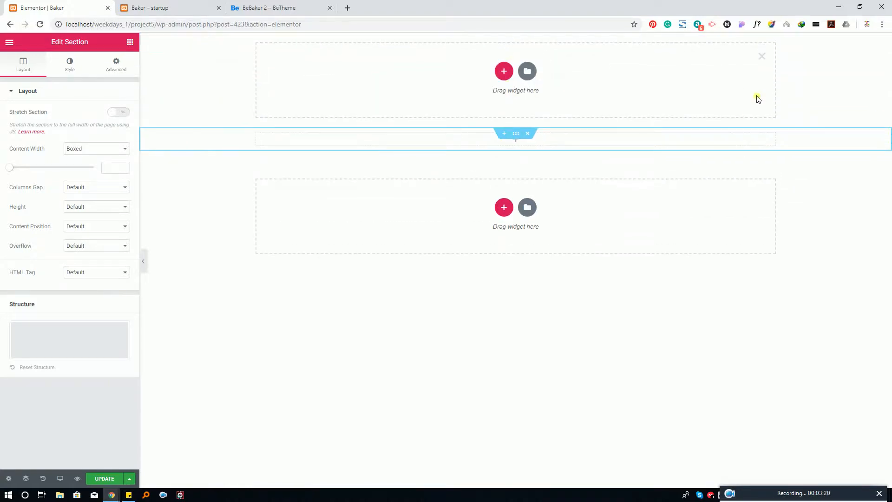
left_click(761, 56)
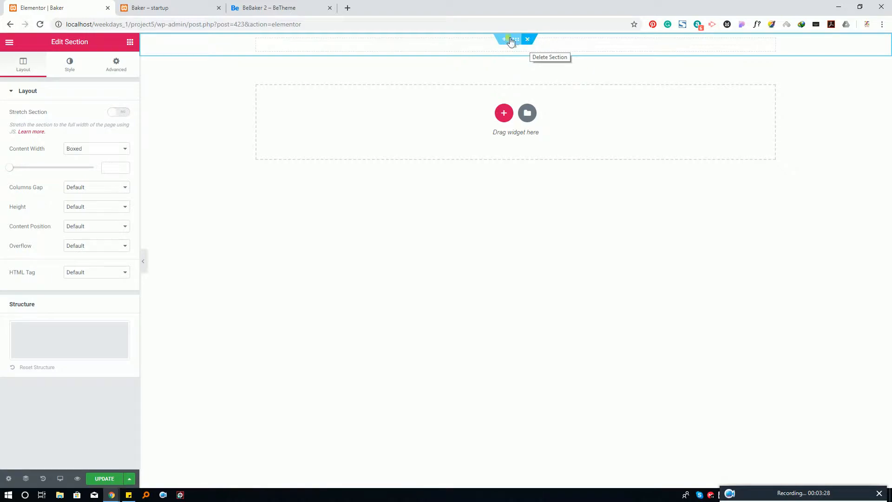
left_click(418, 280)
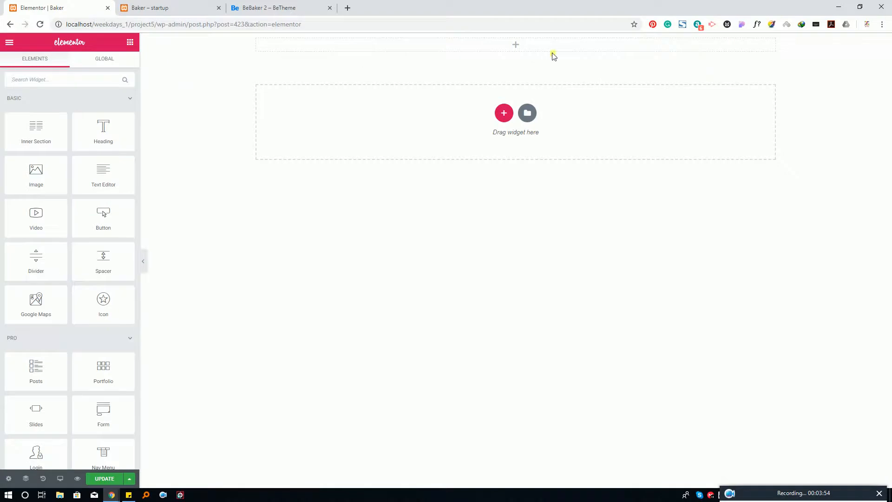
Set the content width of the new section to Full Width
mouse_move(516, 54)
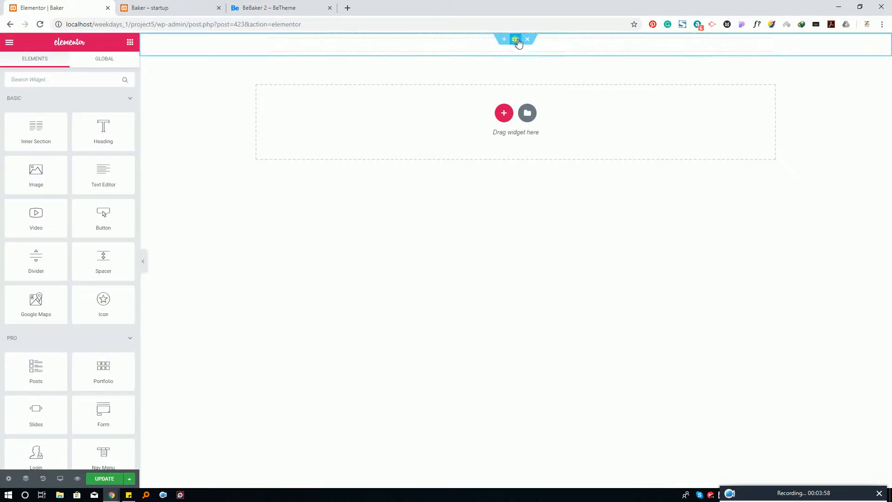
left_click(517, 41)
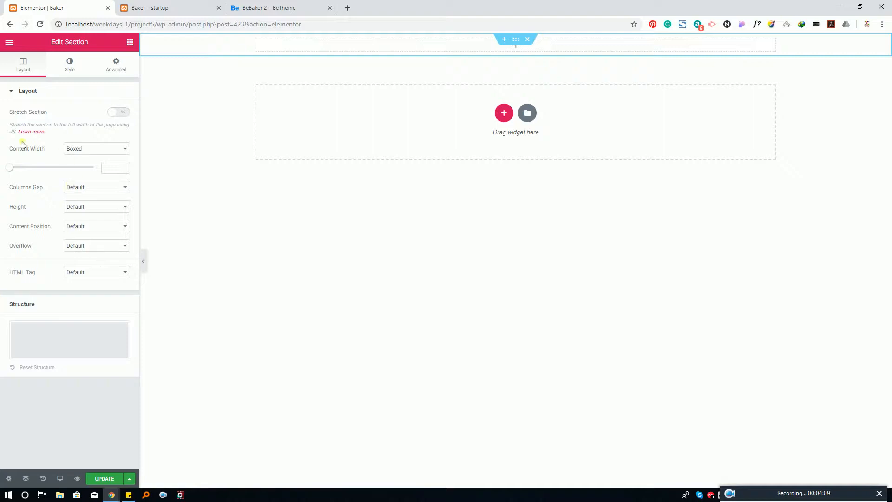
left_click(90, 154)
left_click(88, 161)
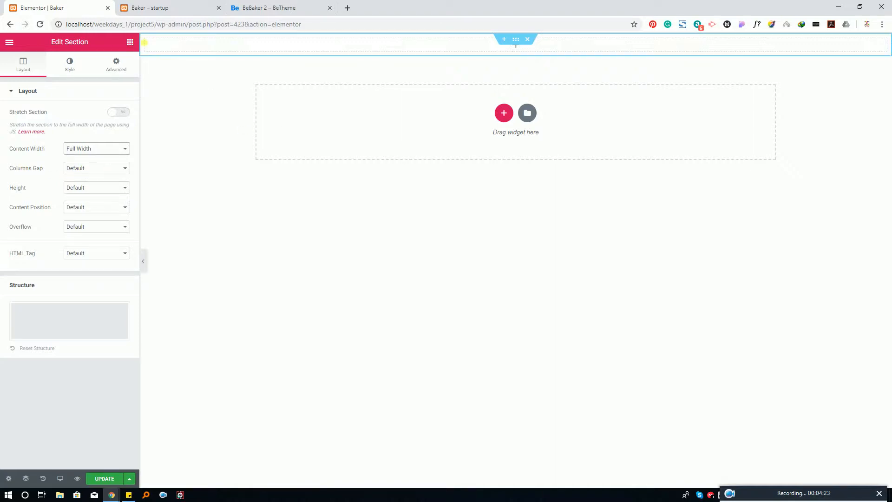
Duplicate the section's column twice to make a three-column row
right_click(146, 43)
left_click(167, 60)
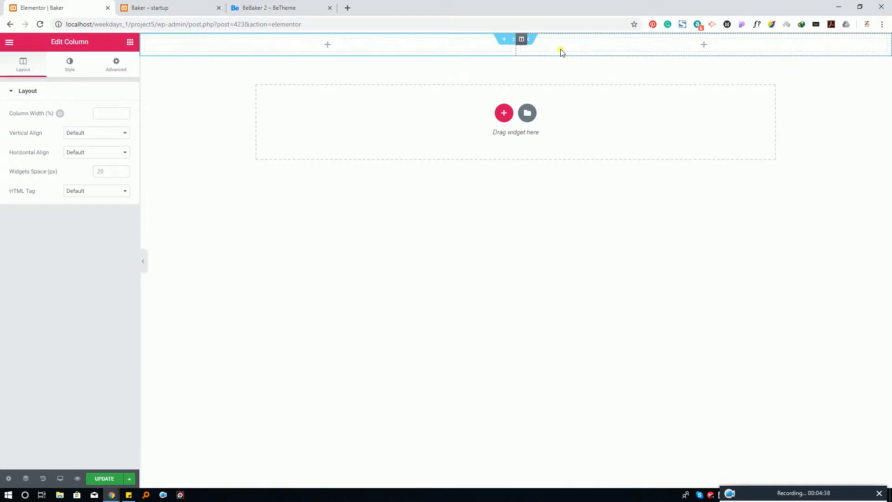
right_click(521, 40)
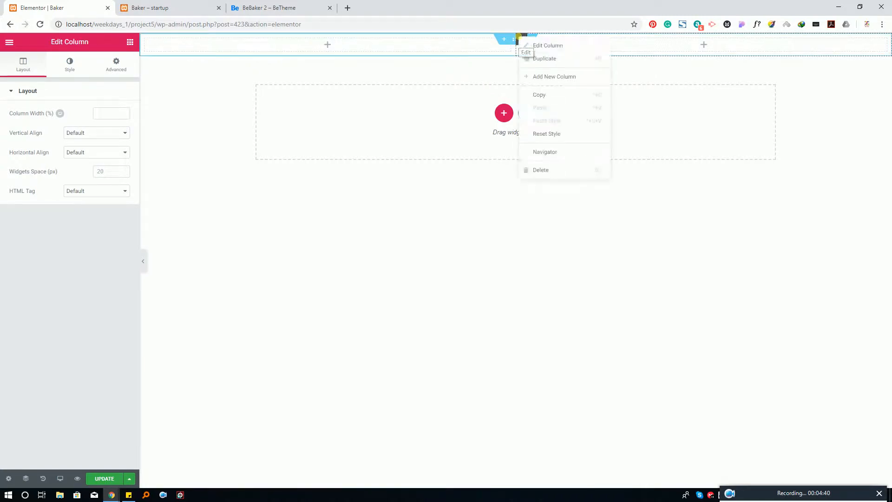
left_click(562, 60)
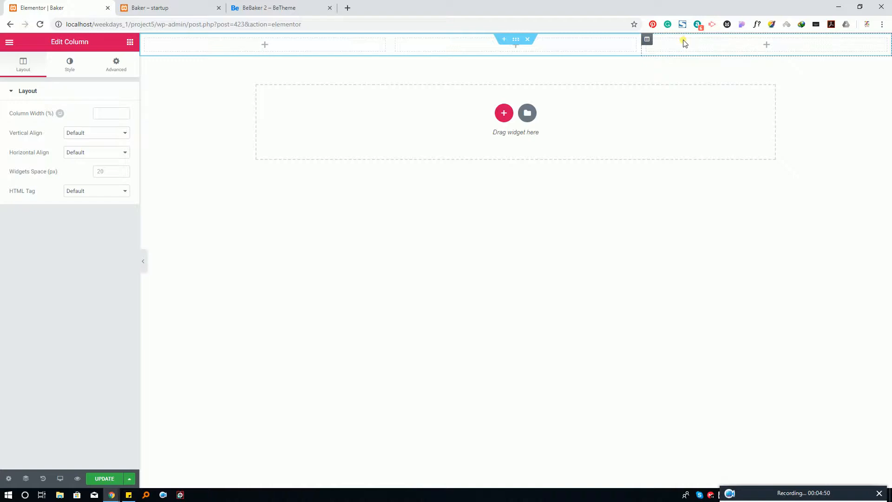
Check the column arrangement of the BeBaker 2 hero area and the live Baker page, and return to the Elementor editor
left_click(297, 7)
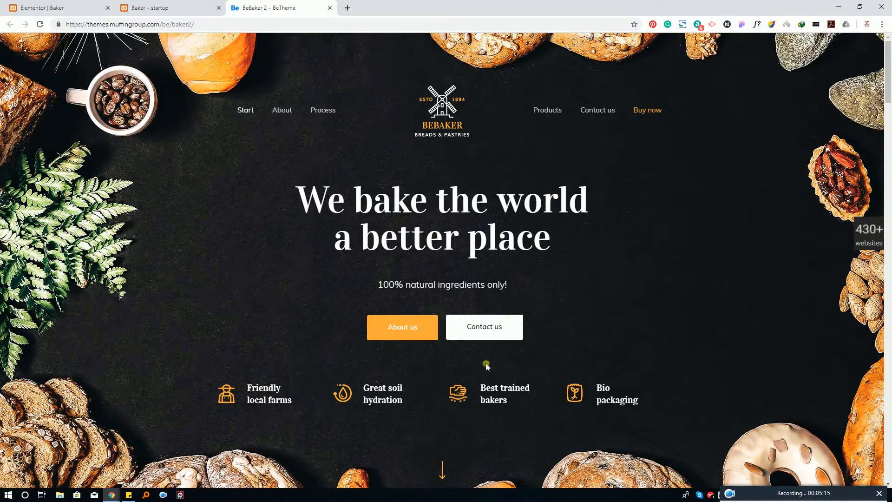
left_click(195, 8)
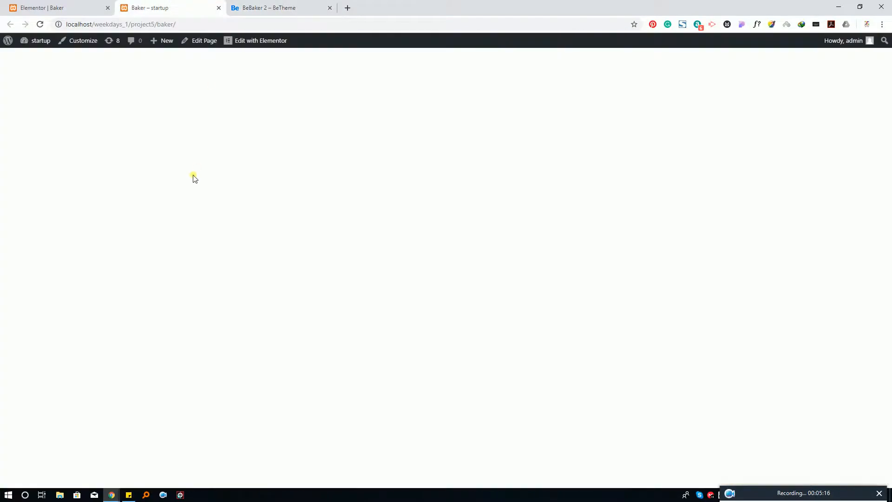
left_click(103, 4)
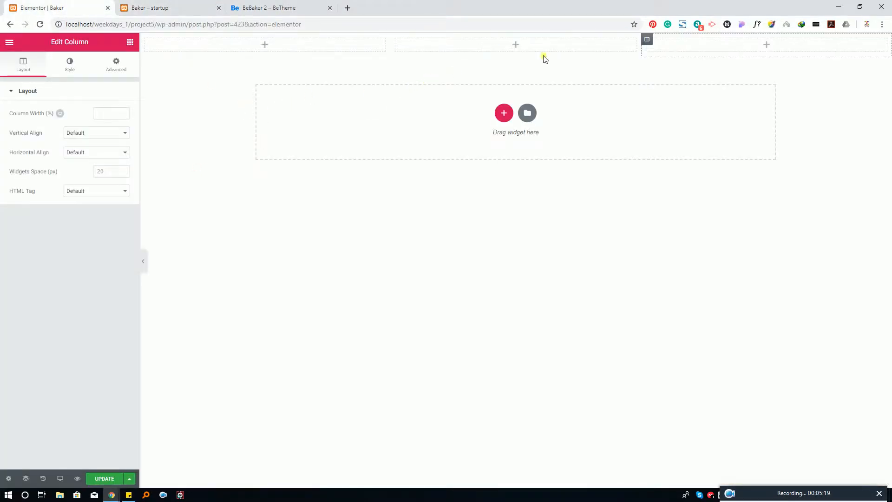
Delete the two duplicated columns from the section, keeping a single column
right_click(651, 43)
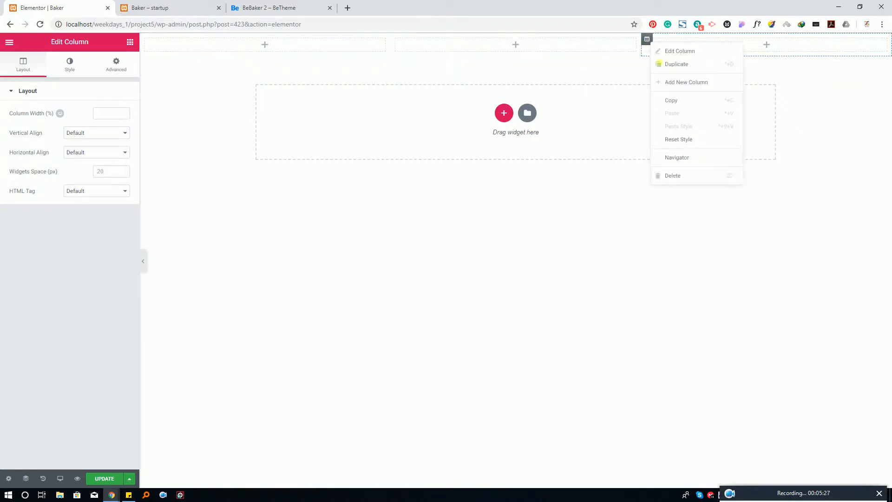
left_click(672, 176)
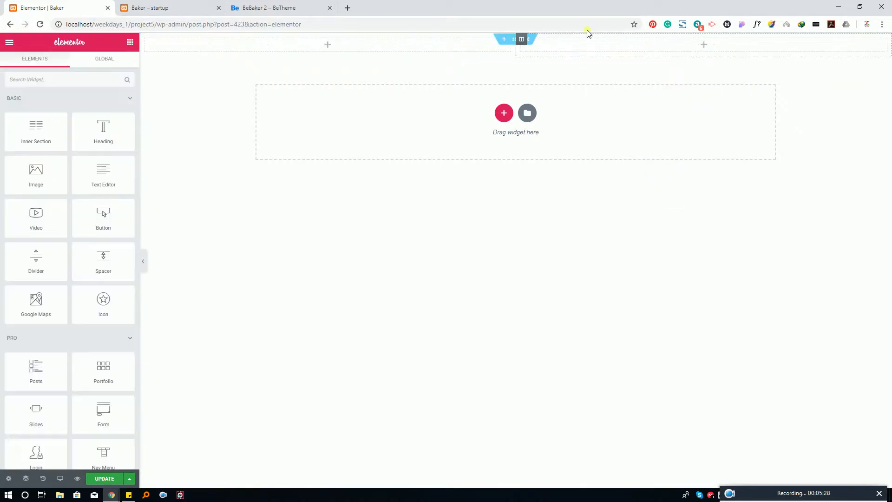
right_click(525, 42)
left_click(548, 173)
Set the section's columns gap to No Gap and review the available height options
left_click(516, 39)
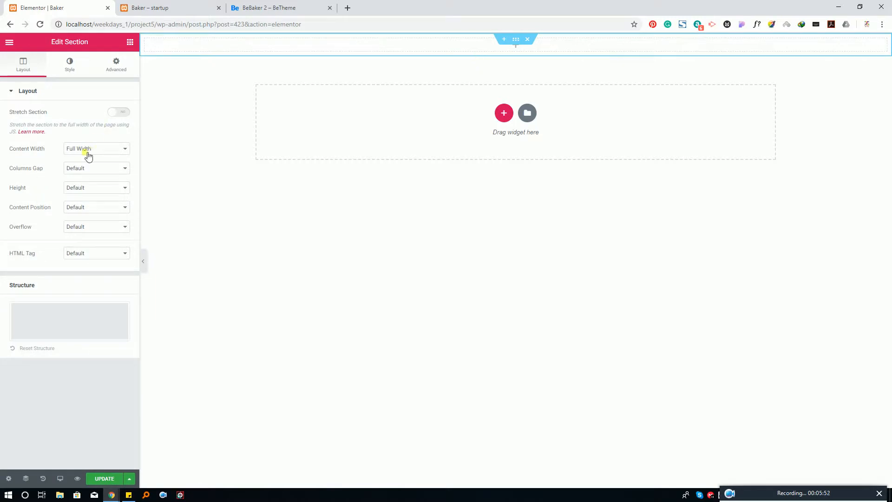
left_click(93, 168)
left_click(79, 184)
left_click(88, 188)
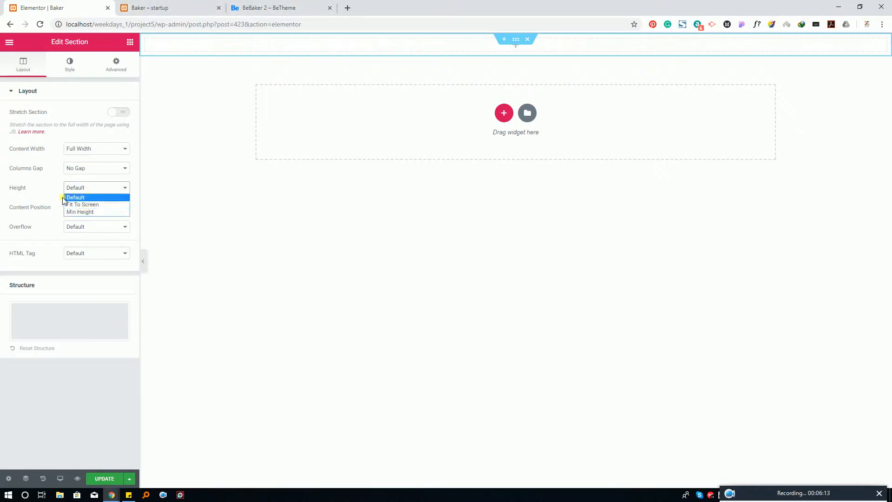
left_click(42, 181)
Examine the hero area and the sections below it on the BeBaker 2 reference site
left_click(265, 8)
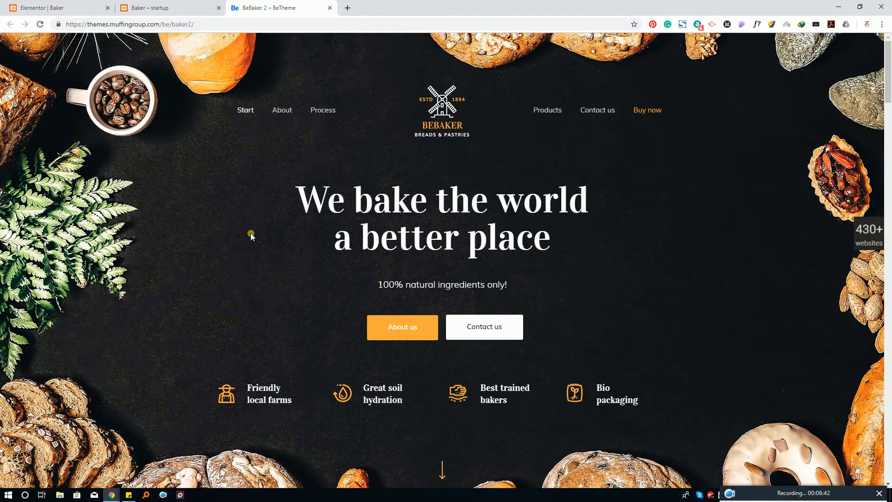
scroll(250, 233, "down", 10)
scroll(250, 233, "down", 5)
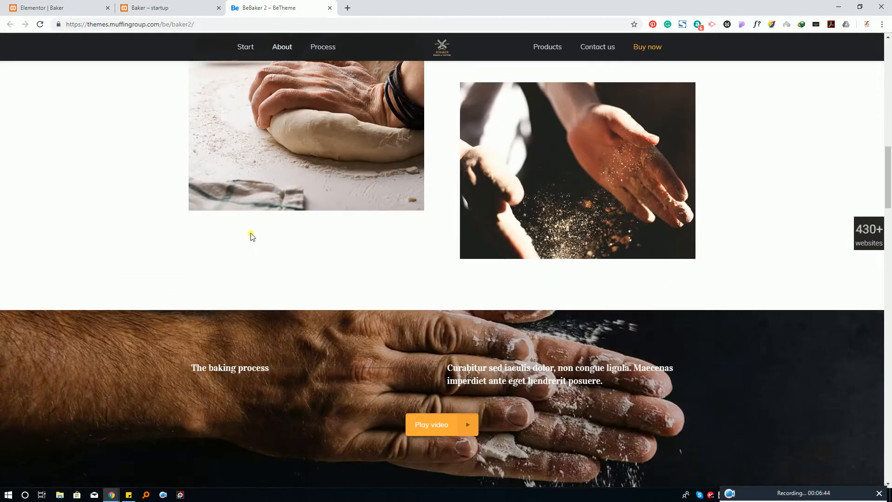
scroll(249, 232, "up", 20)
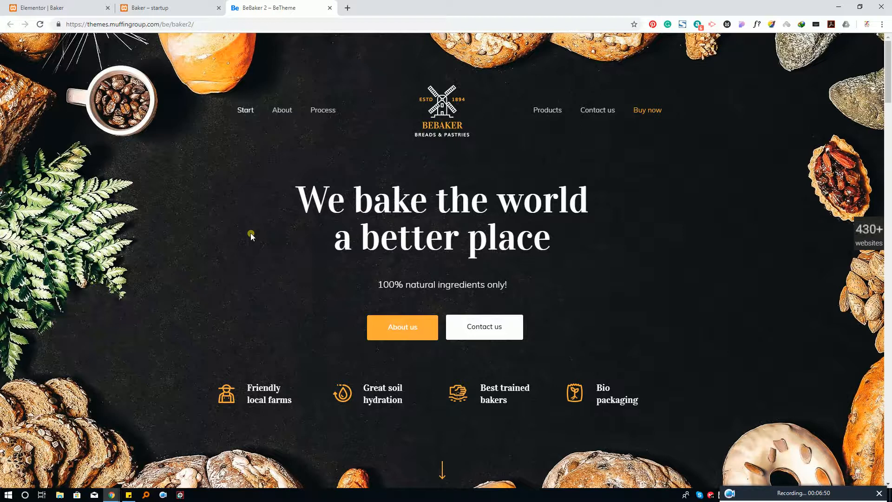
Return to the Elementor editor and set the section's height to Fit To Screen
left_click(61, 8)
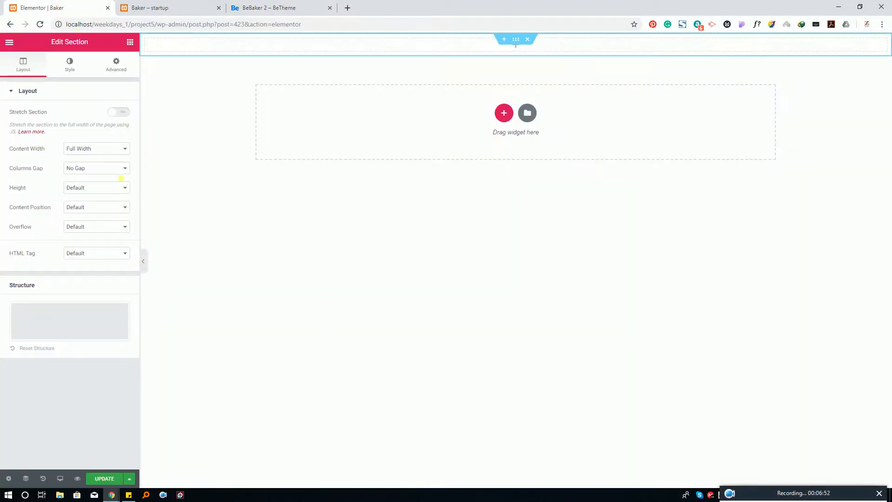
left_click(90, 191)
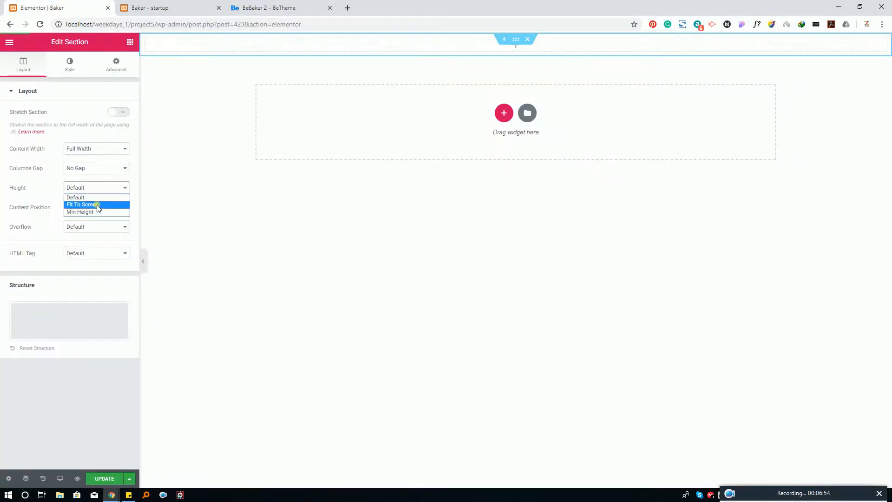
left_click(98, 204)
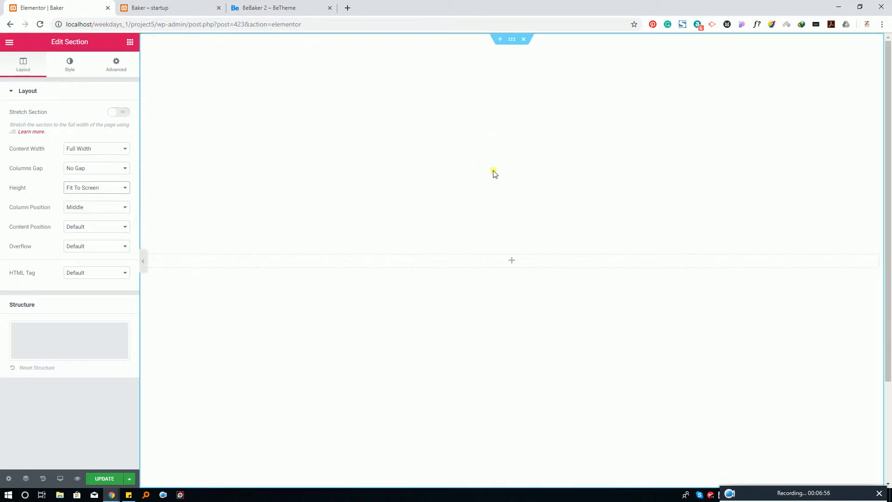
scroll(494, 174, "down", 2)
scroll(494, 174, "up", 1)
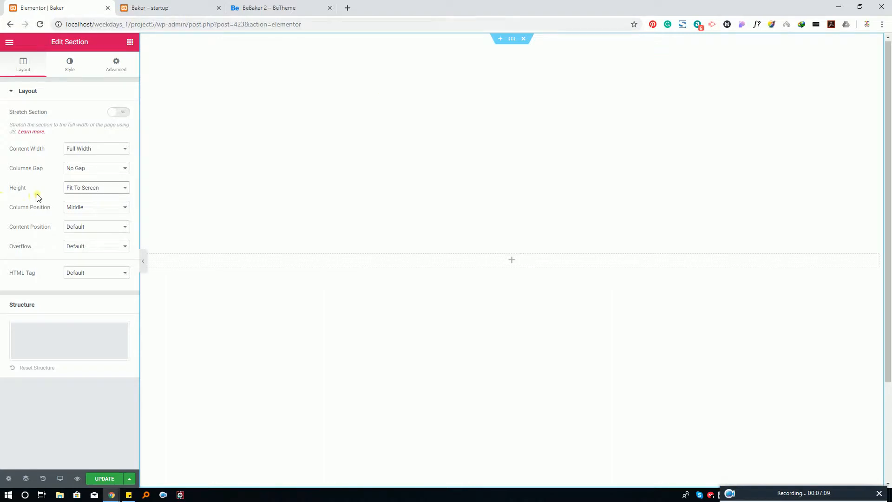
left_click(225, 205)
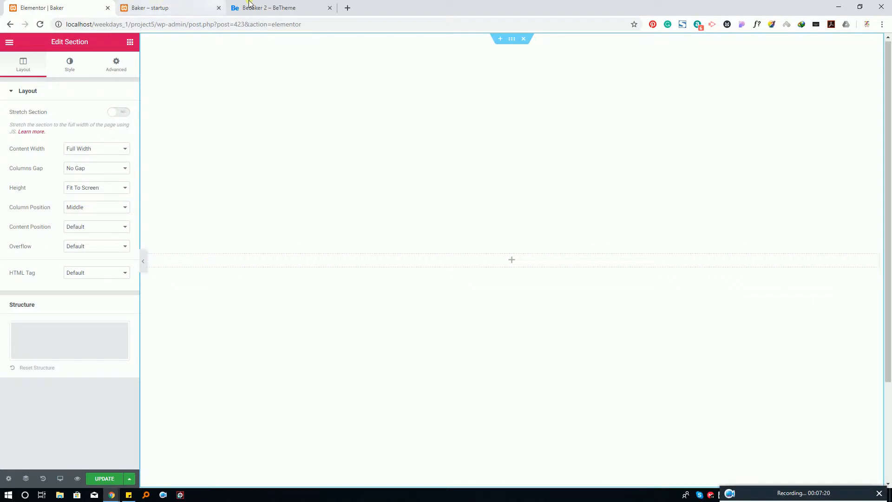
Check the BeBaker 2 hero area, and set the section's column position to Top, keeping its content position at Default
left_click(269, 7)
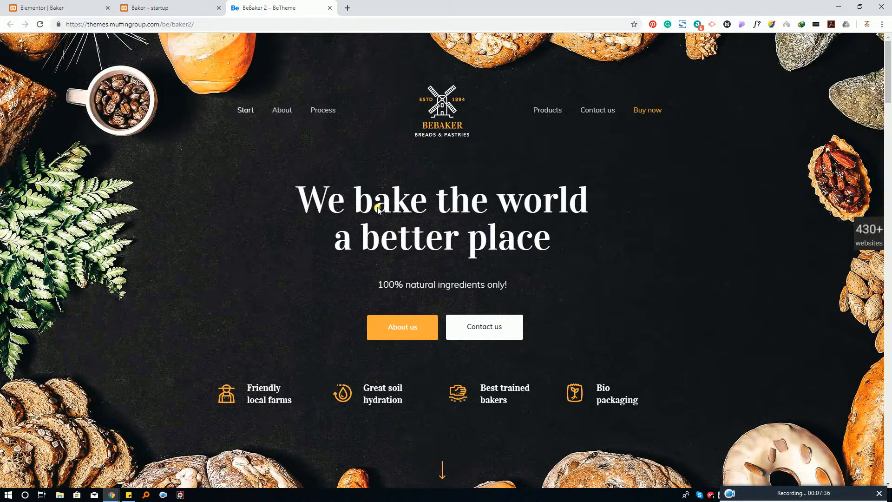
left_click(49, 4)
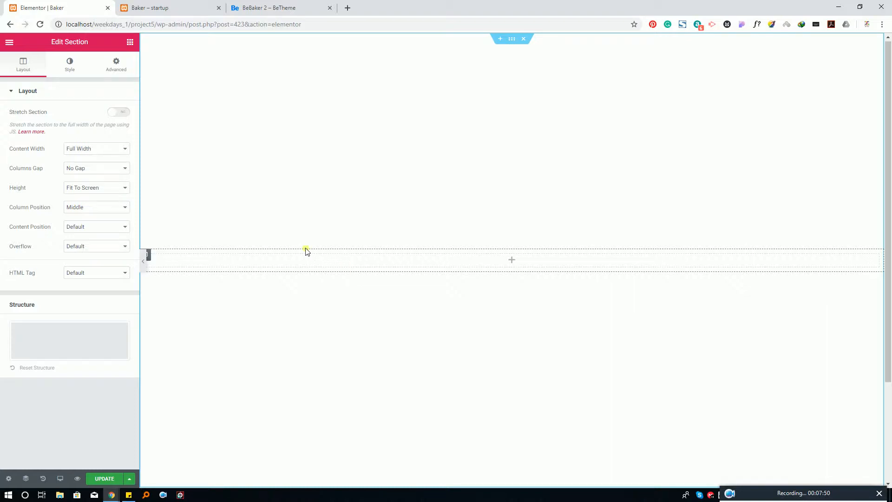
left_click(105, 212)
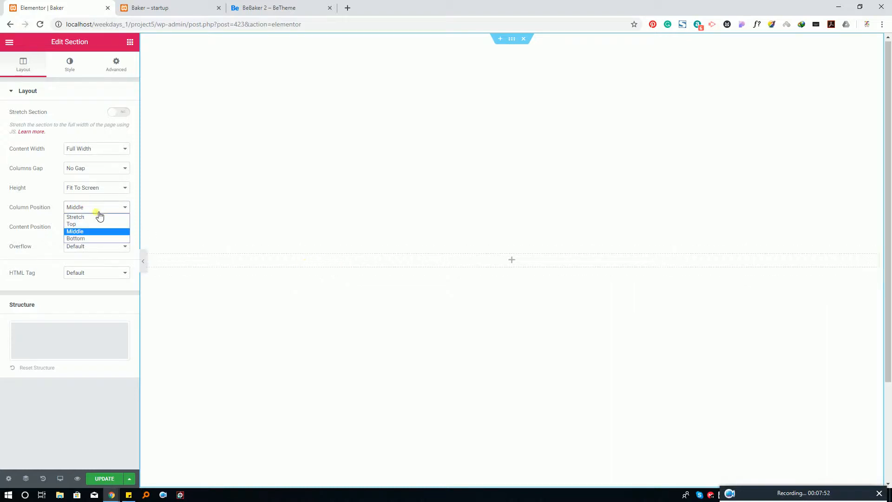
left_click(87, 225)
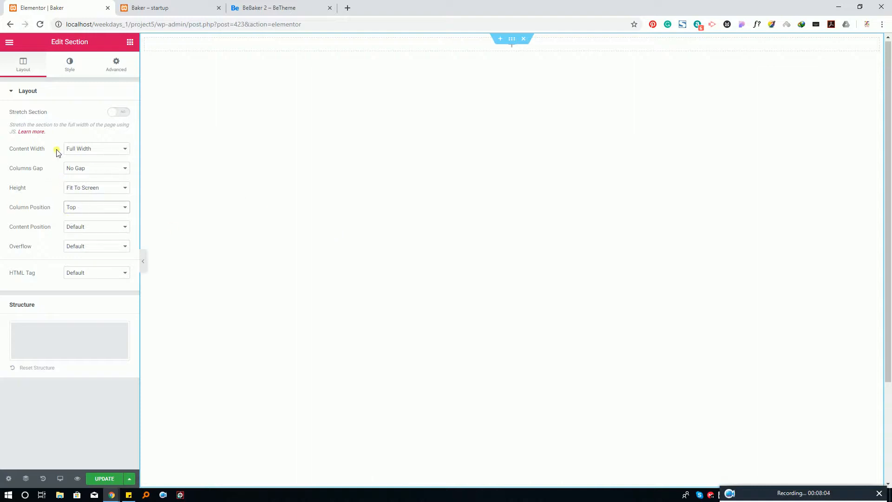
left_click(96, 229)
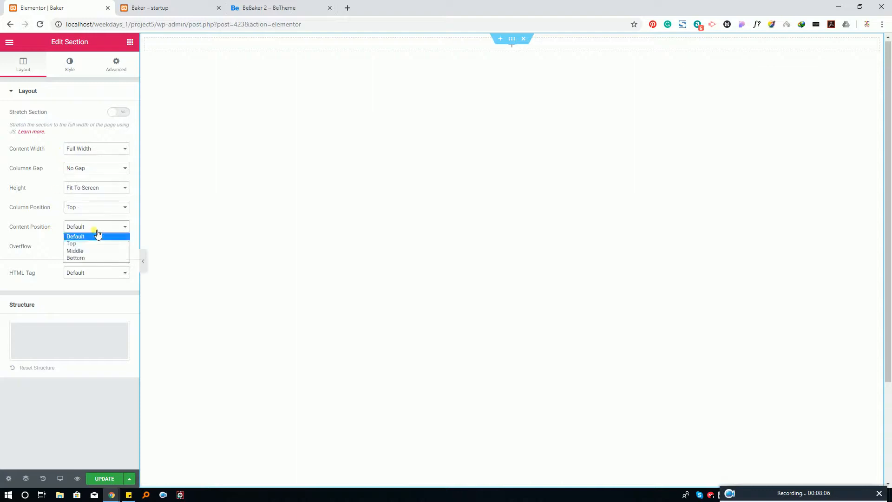
left_click(97, 236)
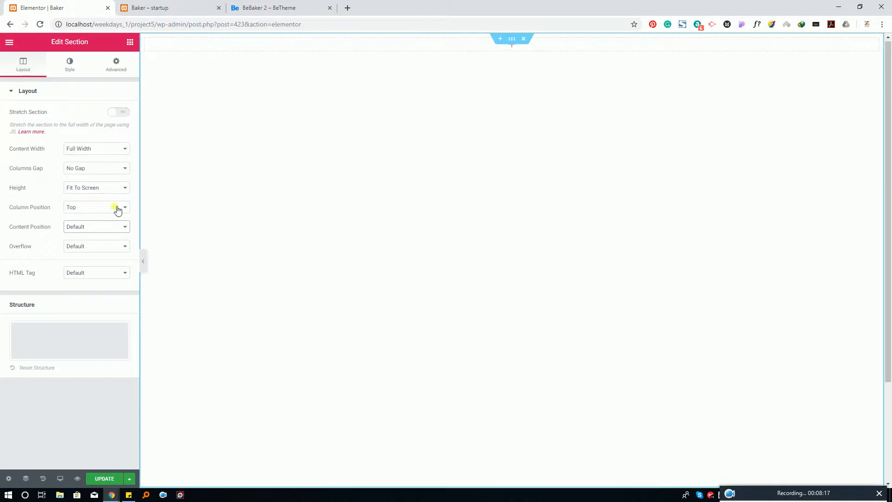
Set the section's background type to Classic and open the file upload for its background image
left_click(71, 68)
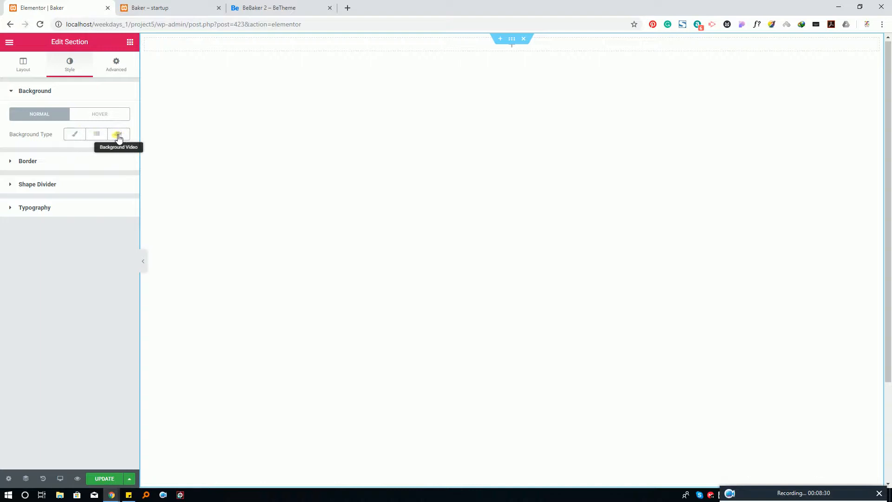
left_click(82, 135)
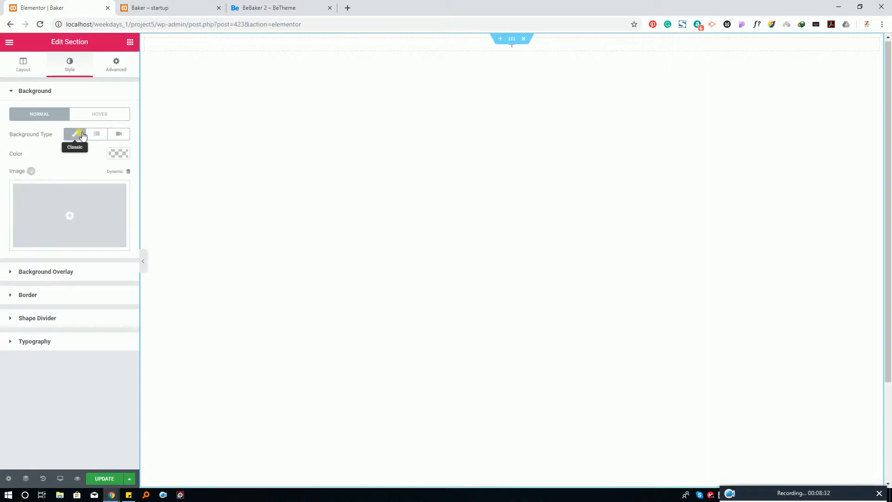
left_click(75, 230)
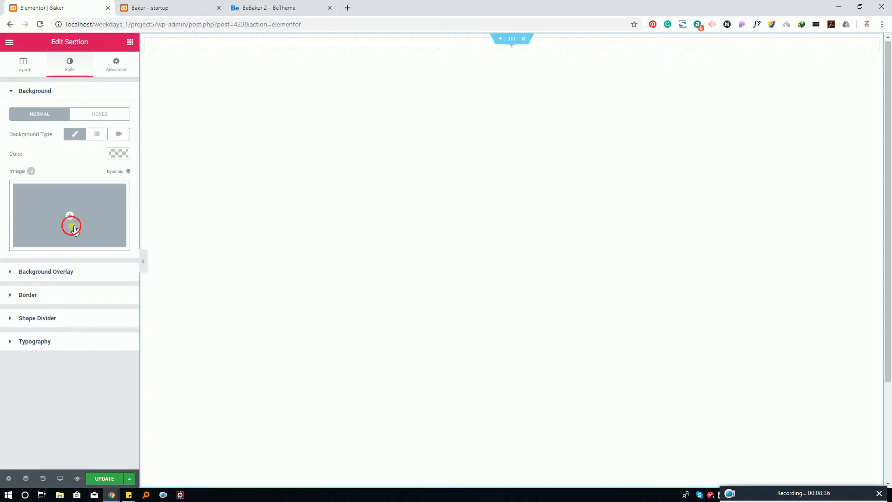
left_click(39, 78)
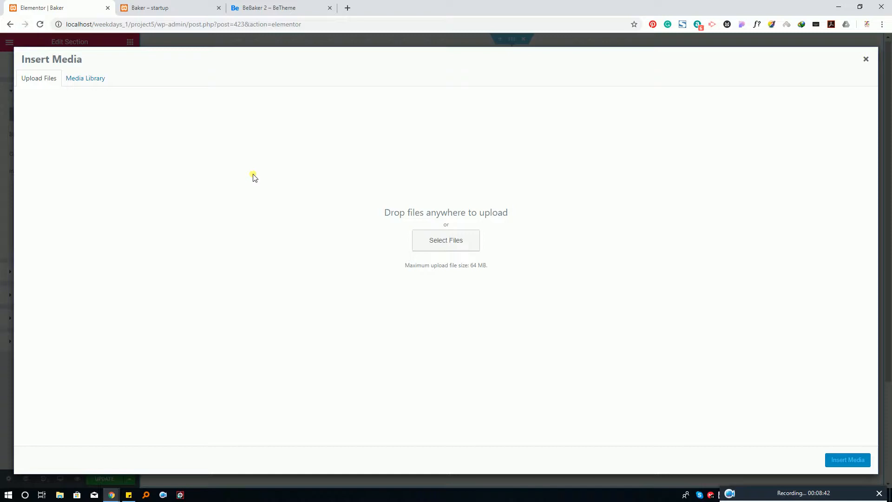
Upload home_baker2_pic1 from the Desktop folder and insert it as the section's background image
left_click(434, 240)
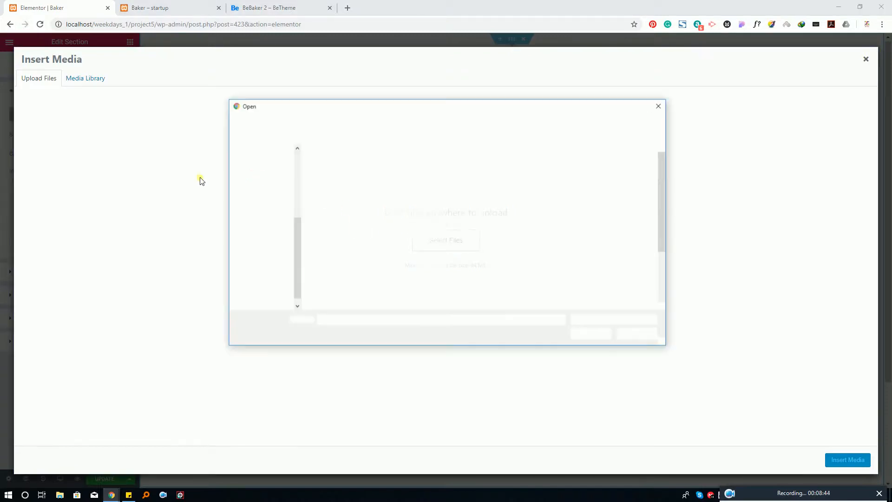
double_click(331, 172)
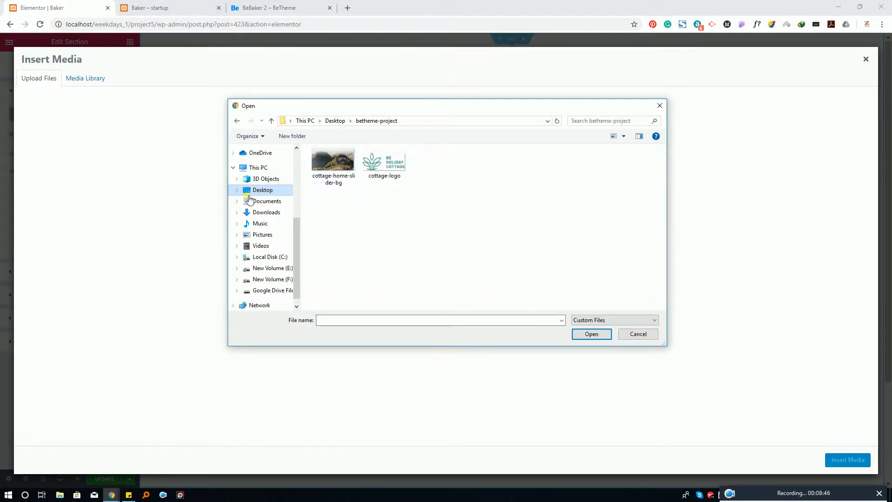
left_click(255, 191)
scroll(446, 266, "down", 2)
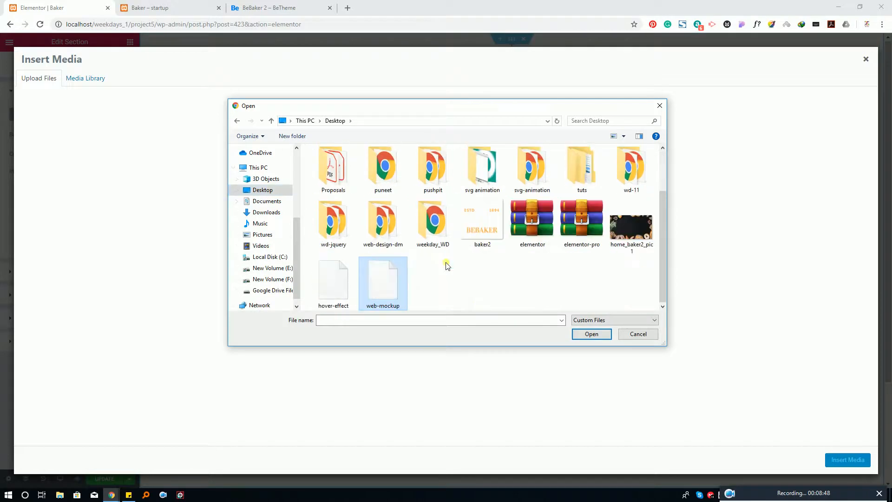
type("home_baker2_pic1")
key("Return")
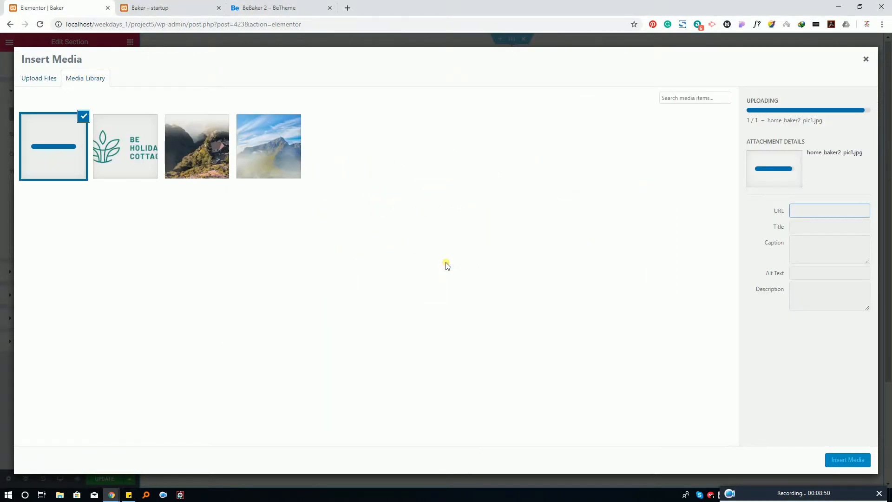
left_click(860, 464)
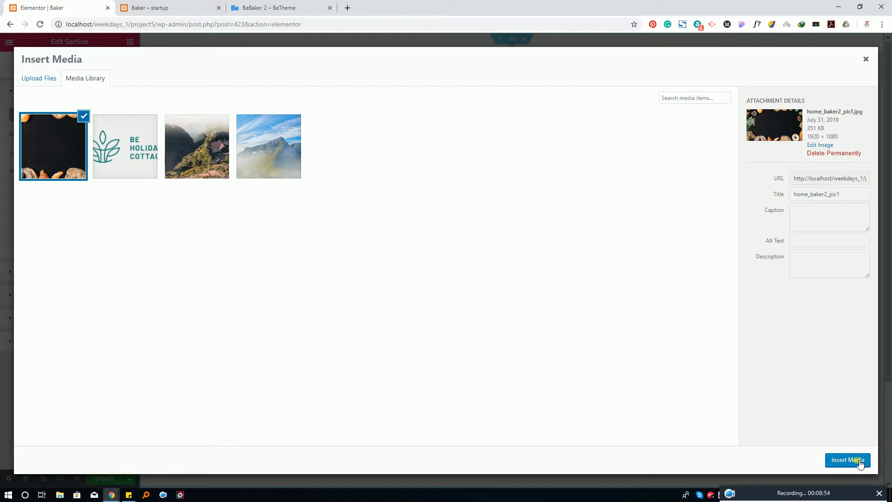
left_click(859, 461)
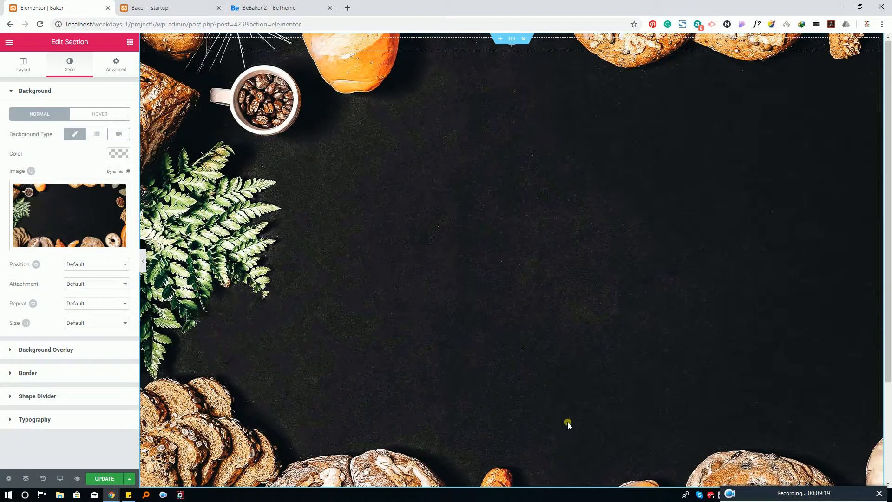
Compare the background with the BeBaker 2 site, and set the image's position to Center Center and its size to Cover
key("ctrl+Tab")
key("ctrl+Tab")
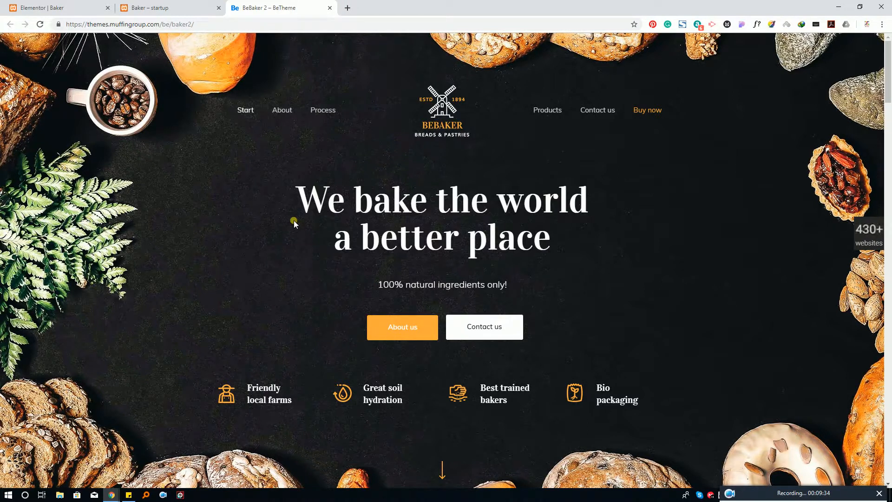
key("ctrl+1")
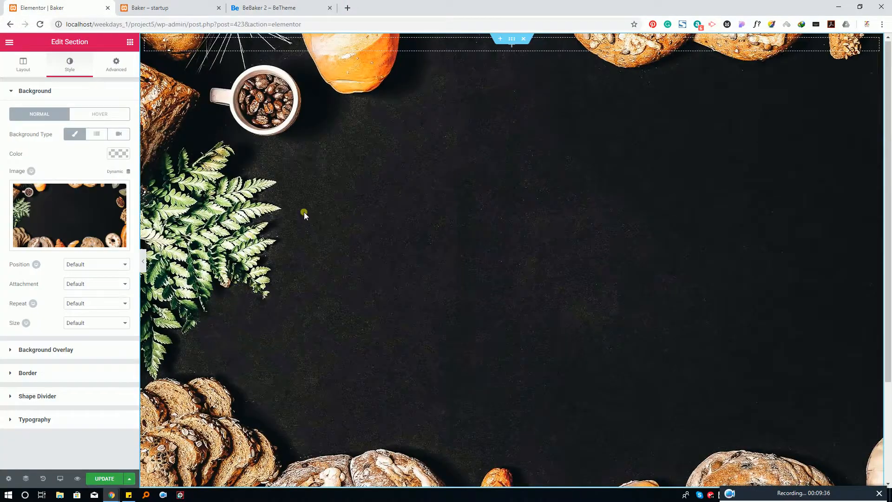
left_click(91, 266)
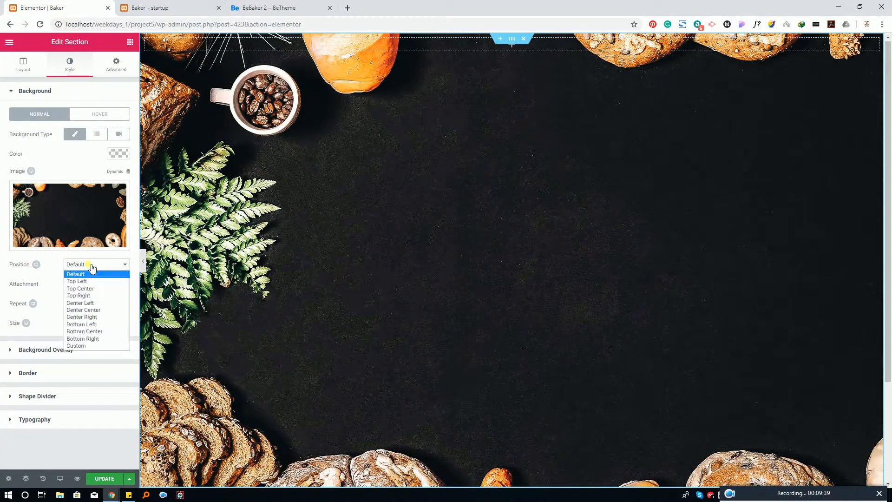
left_click(90, 310)
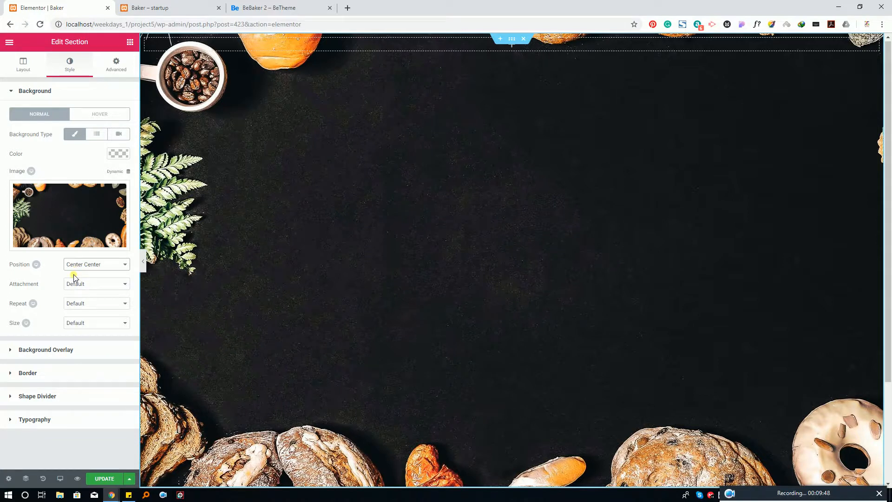
left_click(81, 330)
left_click(92, 348)
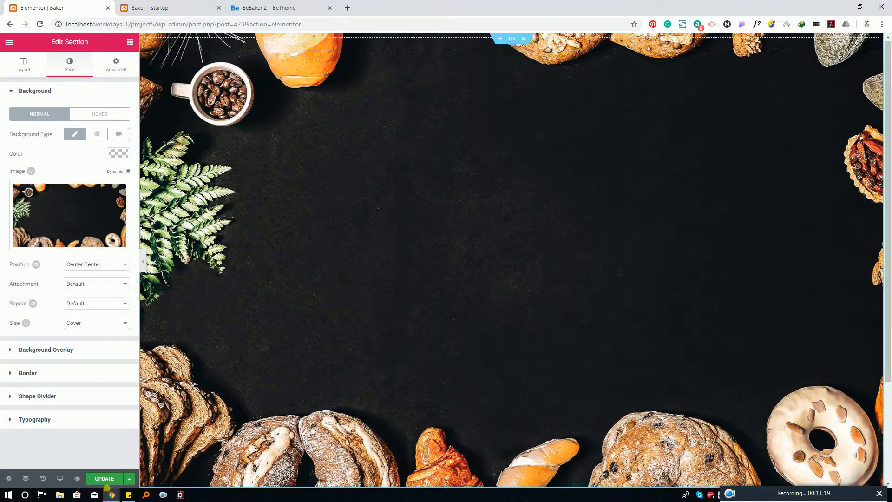
Update the page, reload the live Baker page and compare its hero background with the BeBaker 2 site
left_click(107, 481)
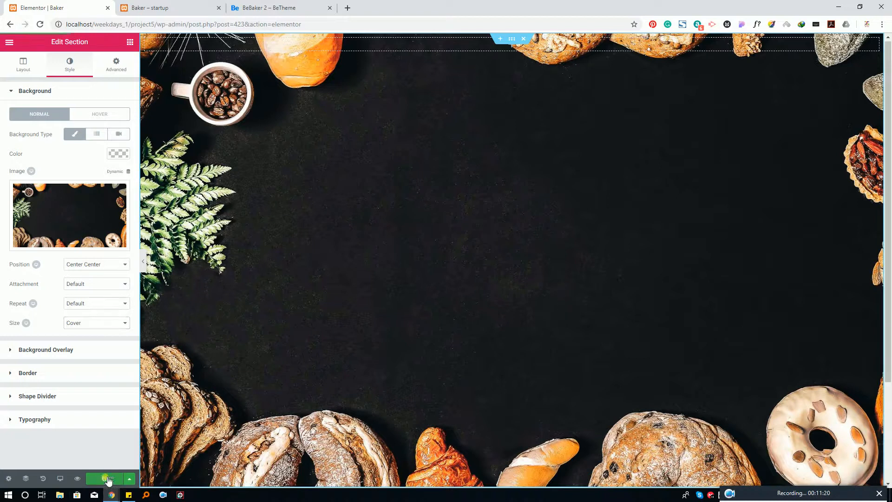
left_click(171, 8)
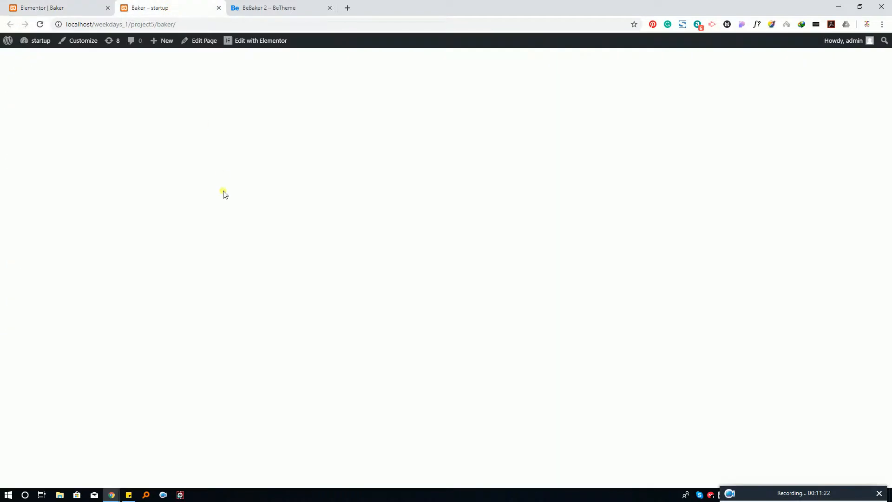
key("F5")
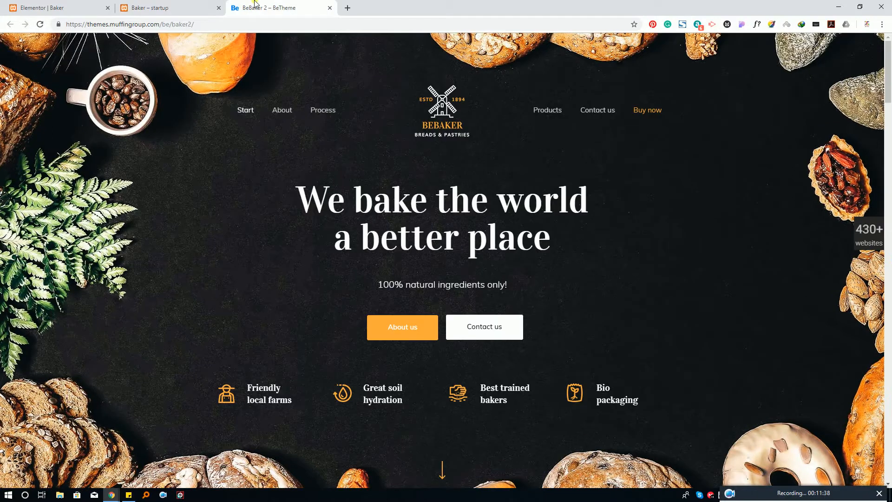
key("ctrl+Page_Up")
left_click(271, 220)
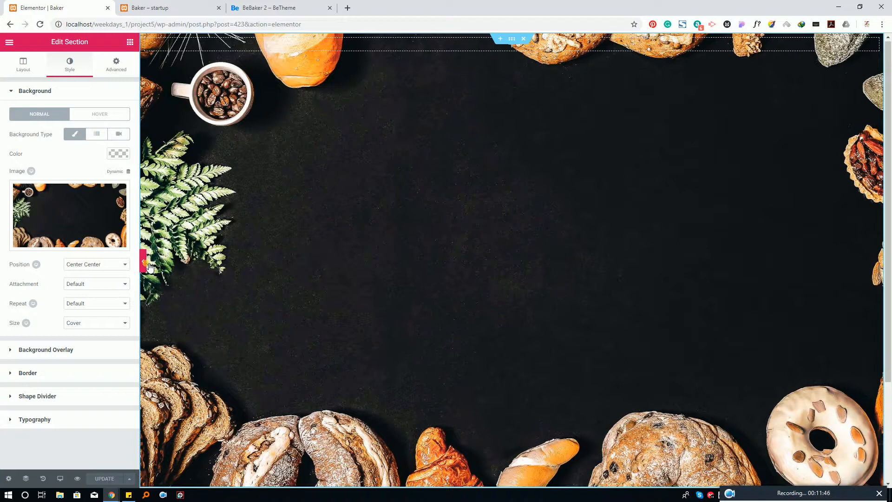
Show the Elementor widget list and check the header menu and logo on the BeBaker 2 site
left_click(129, 43)
left_click(246, 8)
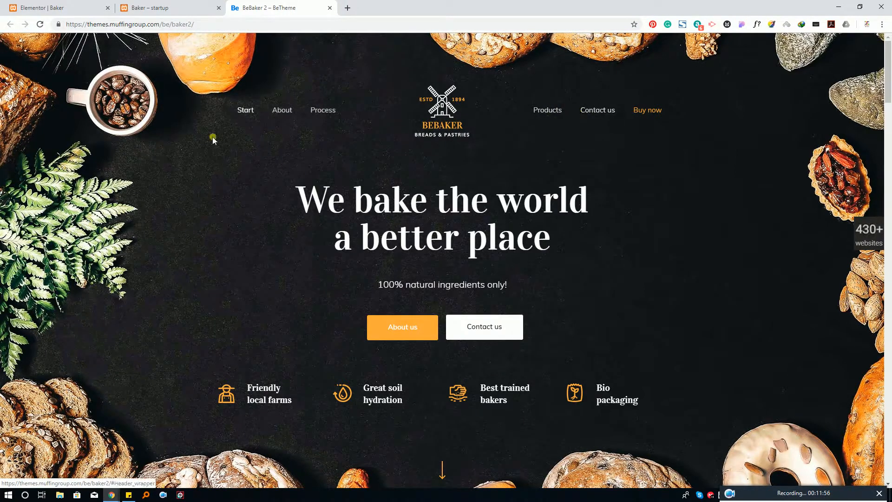
left_click(86, 4)
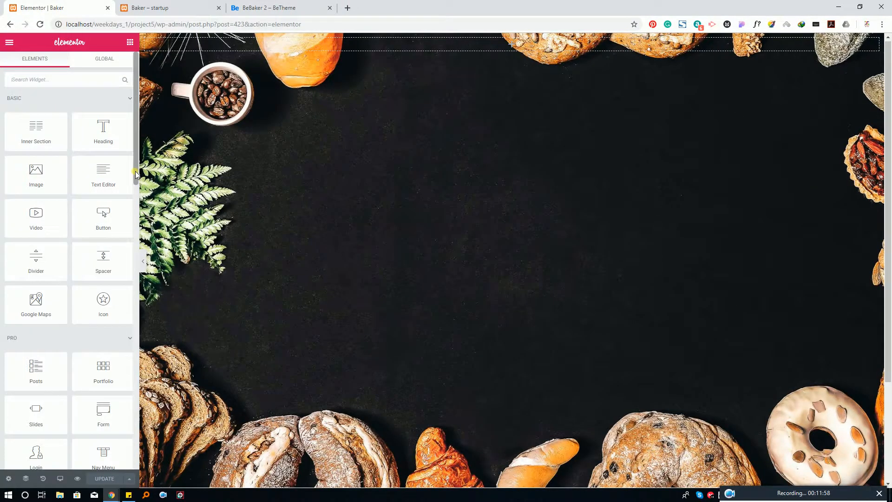
Open the WordPress dashboard in a new browser tab from the live Baker page and switch to it
left_click(147, 4)
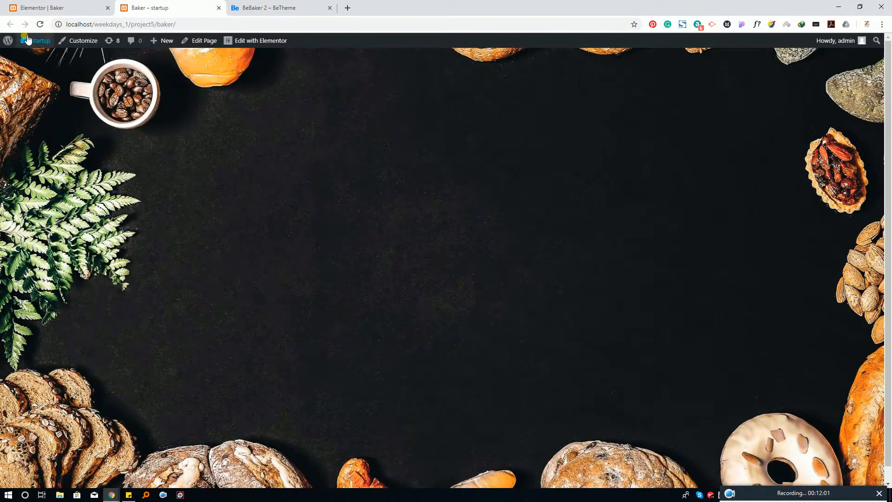
middle_click(35, 56)
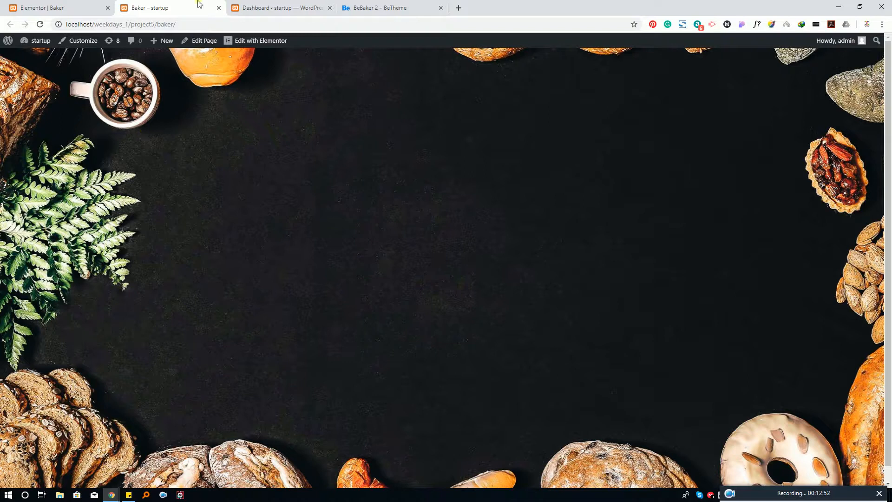
left_click(260, 7)
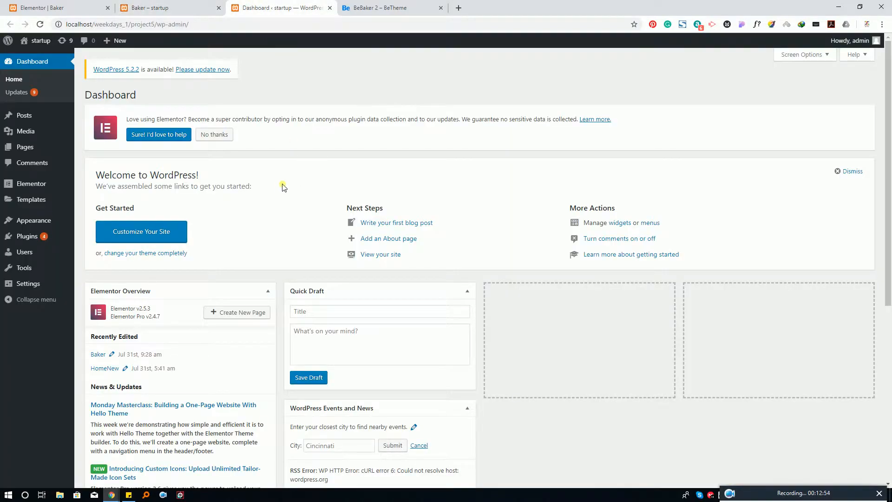
Review the header menu on the BeBaker 2 site and the Elementor editor's option for exiting to the WordPress dashboard
left_click(345, 7)
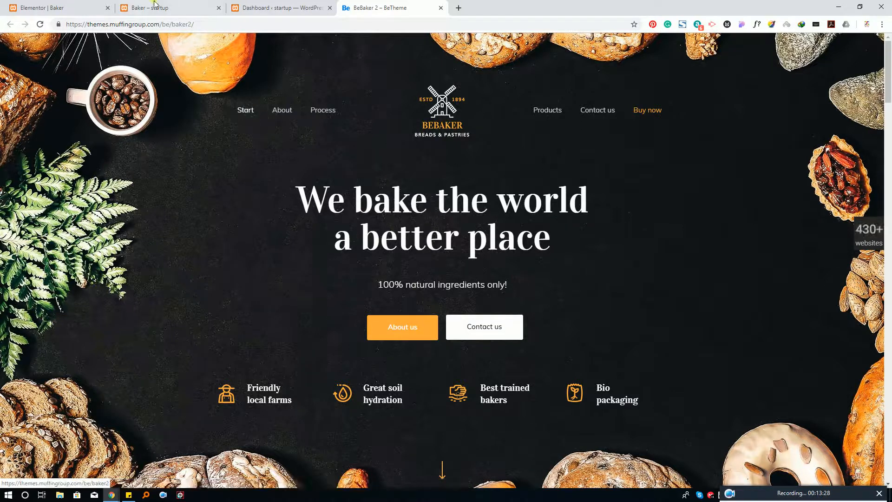
left_click(56, 7)
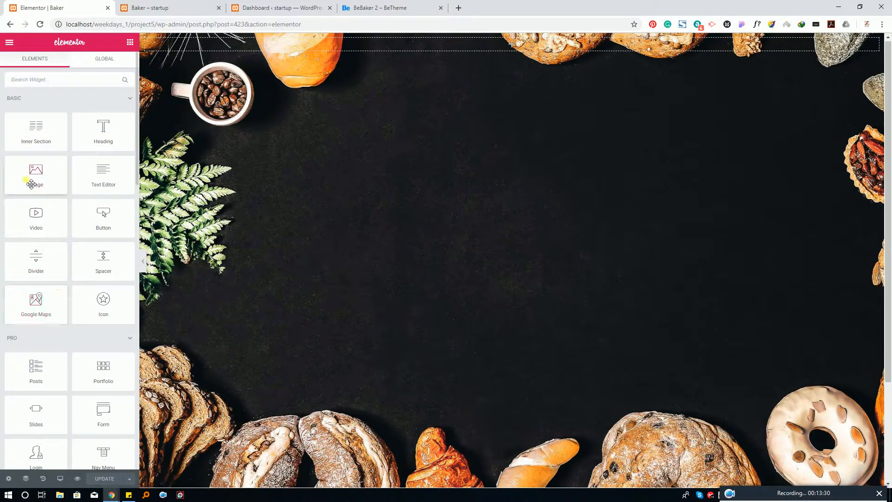
left_click(9, 43)
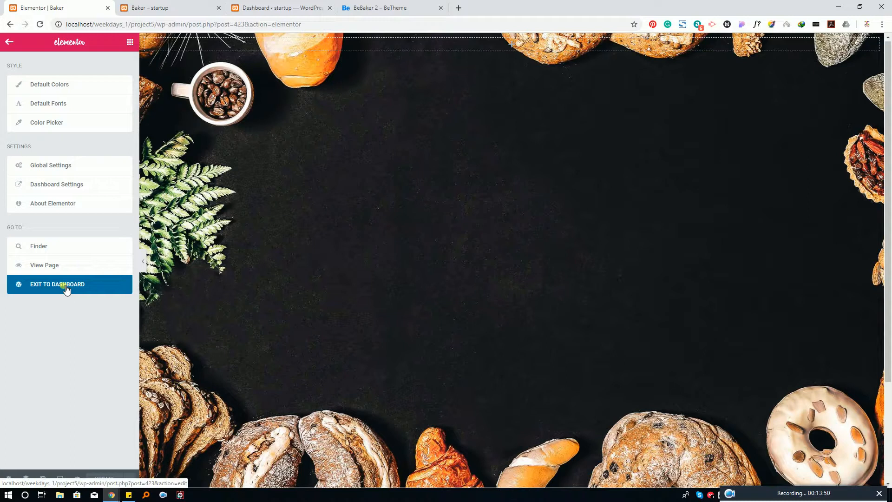
left_click(10, 42)
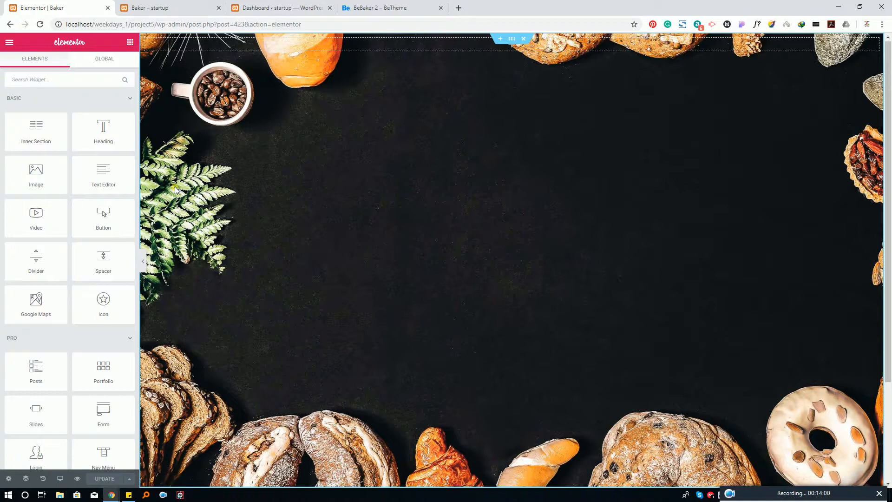
left_click(268, 7)
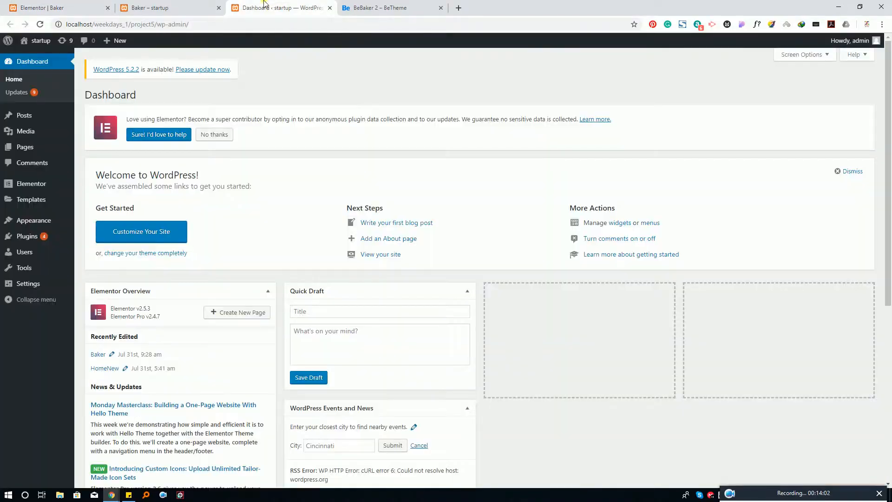
left_click(341, 5)
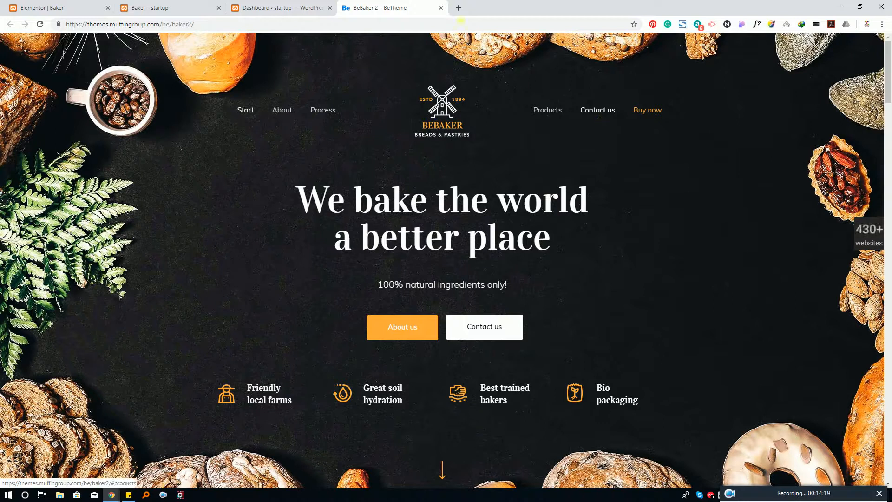
Open the menu management page from the WordPress dashboard and start a new menu
left_click(296, 2)
mouse_move(23, 222)
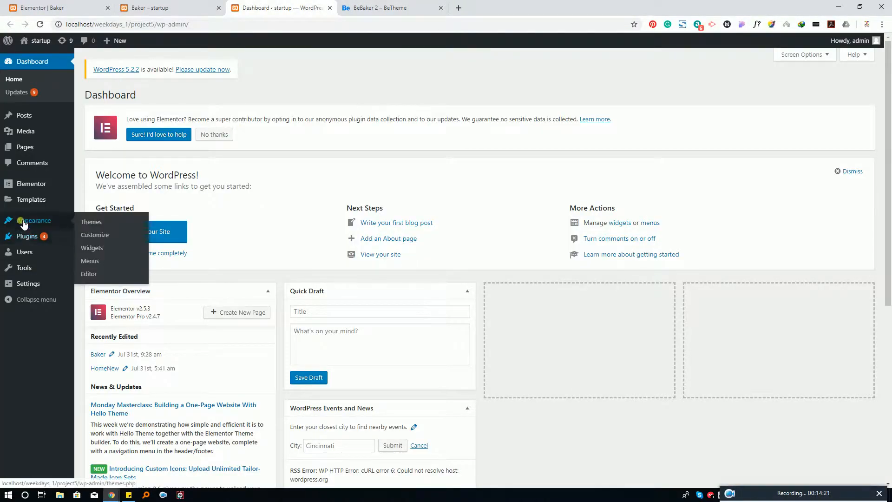
left_click(102, 264)
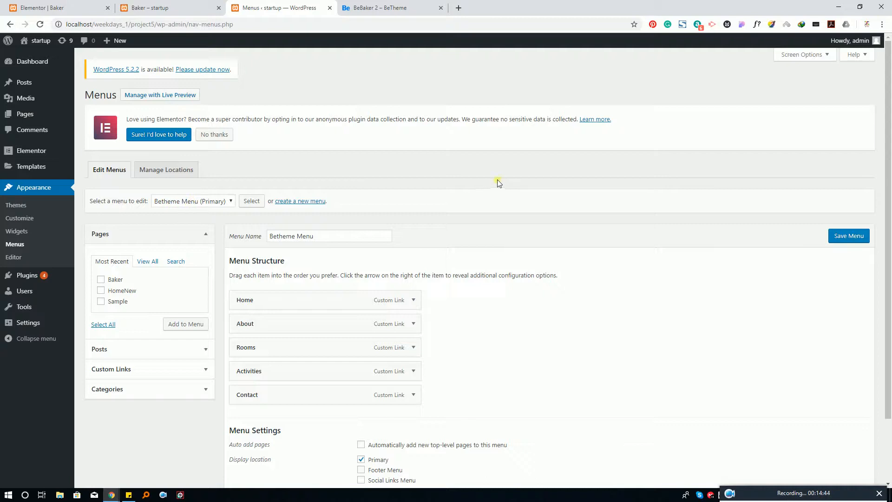
scroll(522, 217, "down", 1)
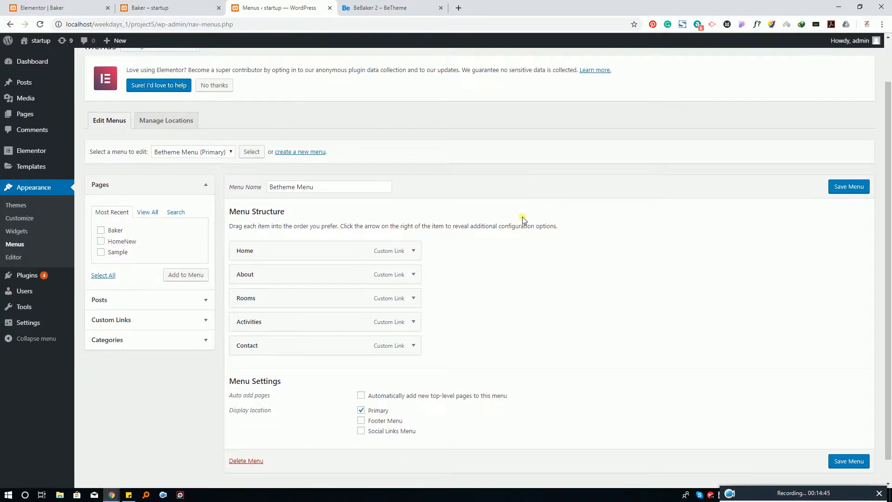
left_click(306, 153)
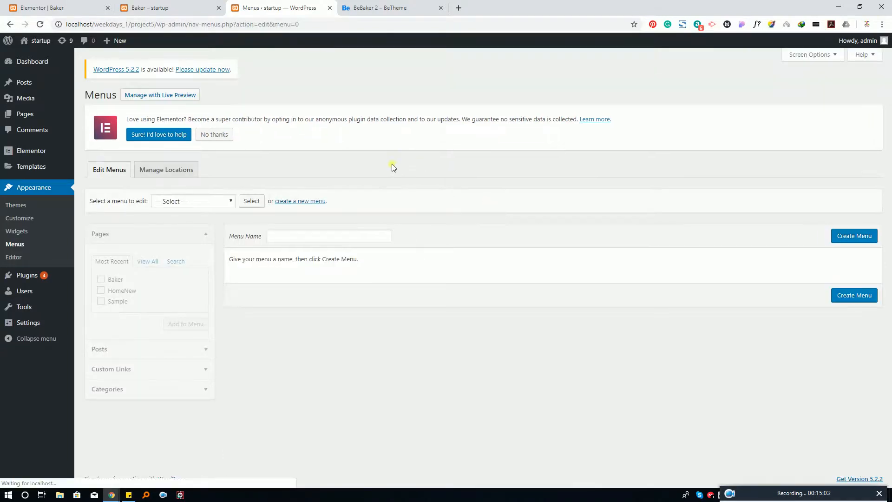
left_click(321, 241)
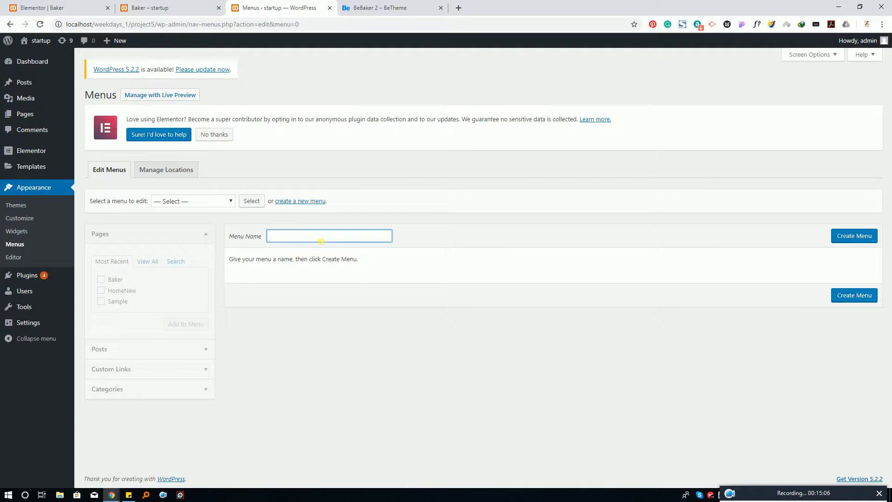
type("B")
key("BackSpace")
left_click_drag(761, 491, 750, 417)
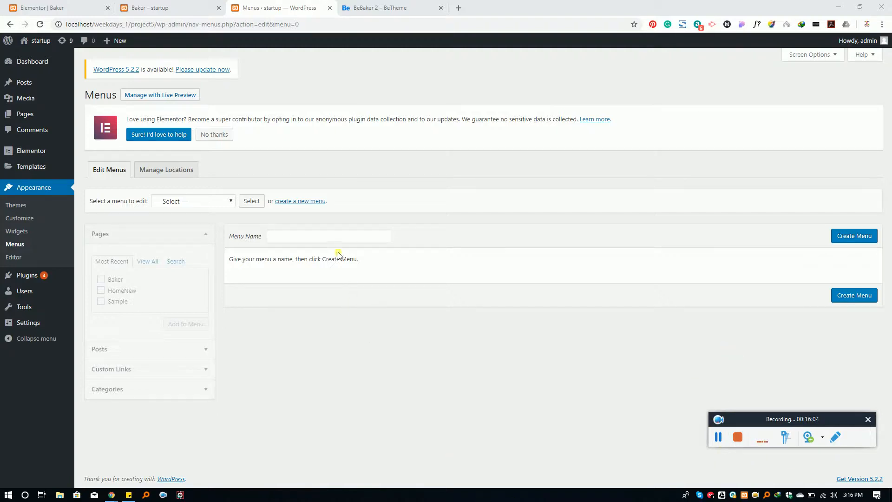
Enter Baker-Left-Menu as the name of the new menu
left_click(336, 236)
type("baker")
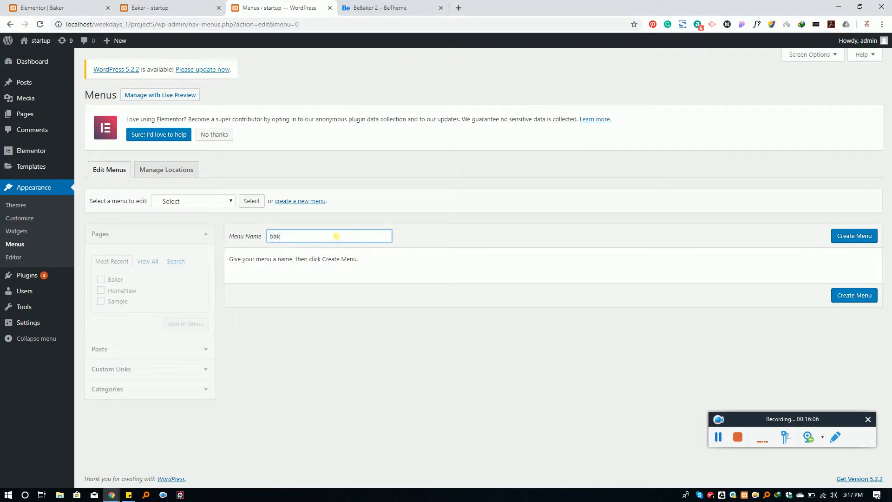
key("BackSpace")
key("BackSpace")
key("BackSpace")
type("Baker-Left_menu")
key("BackSpace")
key("BackSpace")
key("BackSpace")
type("-Menu")
Check the header links on the BeBaker 2 site and create the Baker-Left-Menu menu
left_click(403, 7)
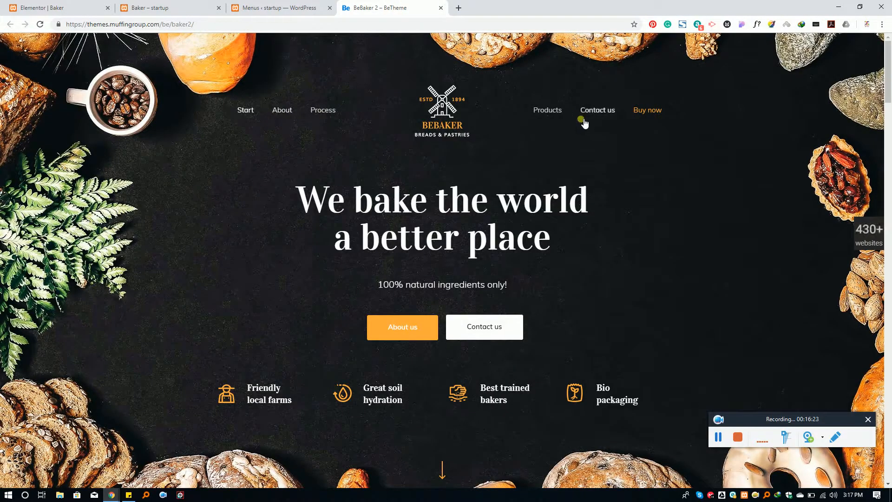
left_click(205, 7)
left_click(301, 4)
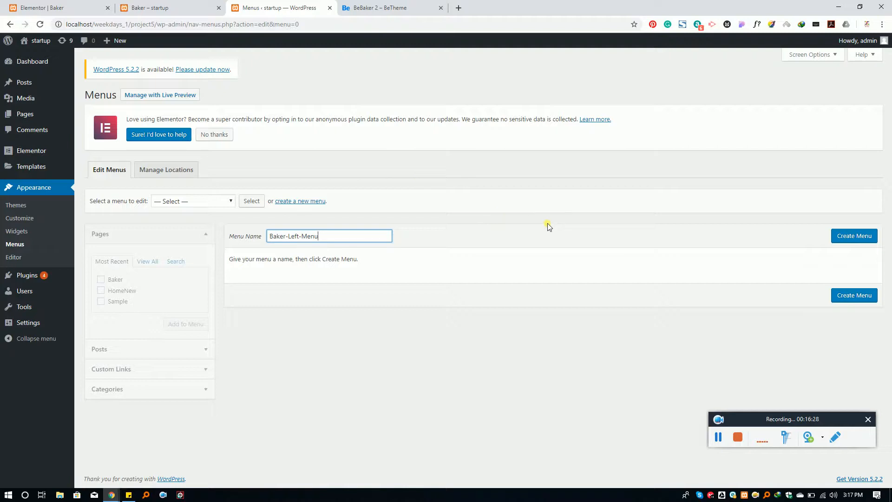
left_click(853, 236)
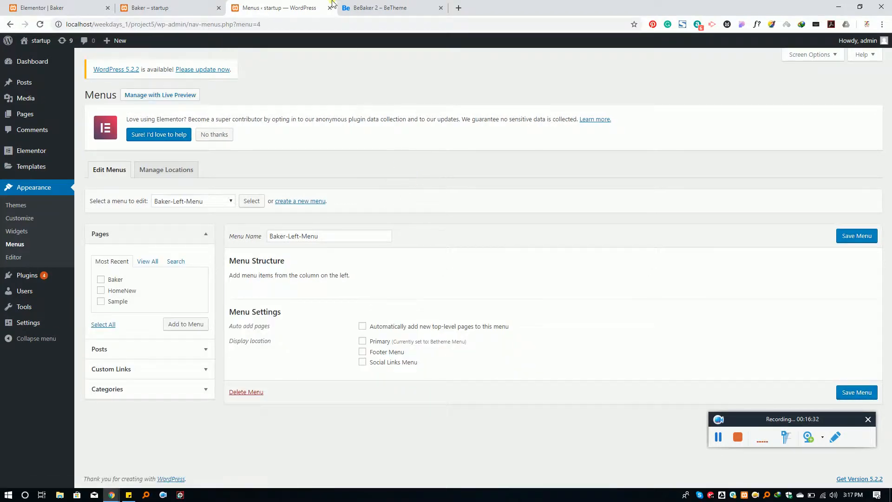
Check which links stand before the logo on the BeBaker 2 site and return to the WordPress menu editor
left_click(368, 5)
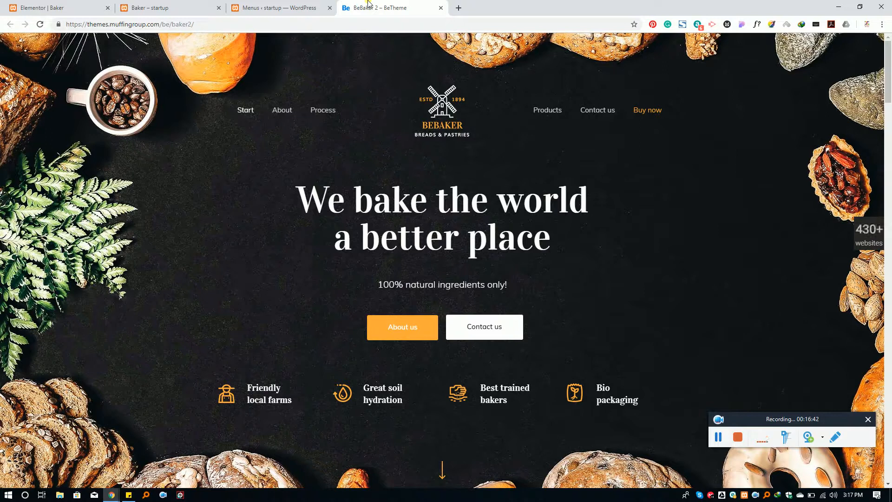
left_click(182, 5)
left_click(324, 6)
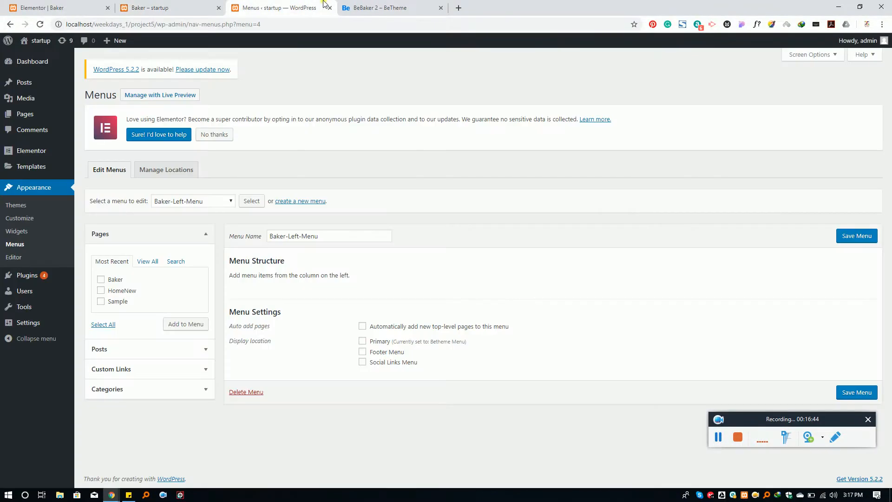
left_click(323, 238)
left_click(352, 257)
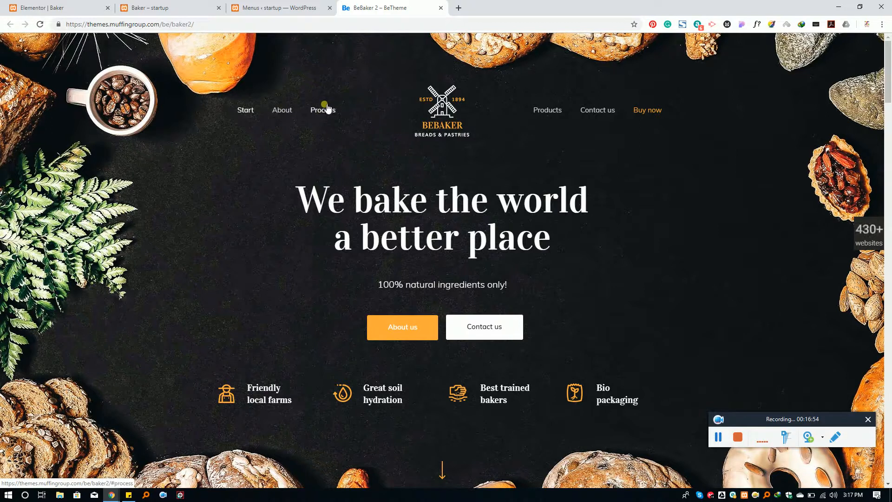
left_click(278, 8)
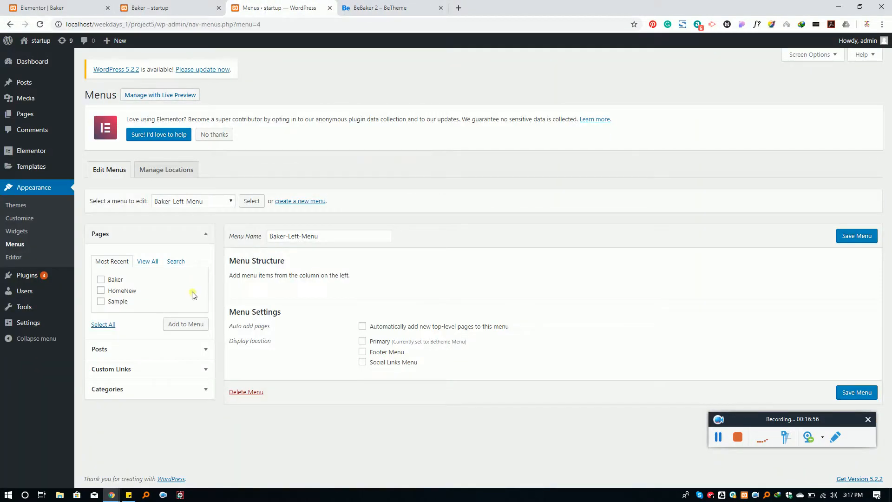
Add a custom link with URL # and link text Start to Baker-Left-Menu, matching the first BeBaker 2 header link
left_click(133, 371)
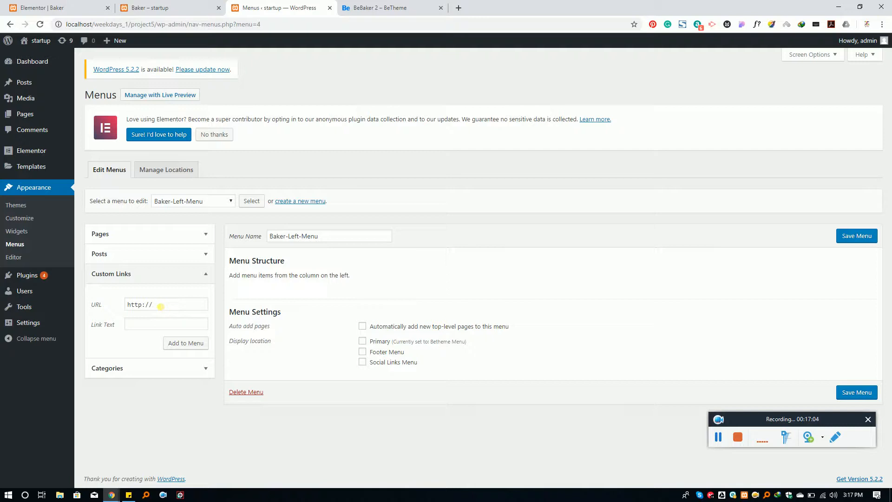
left_click(161, 305)
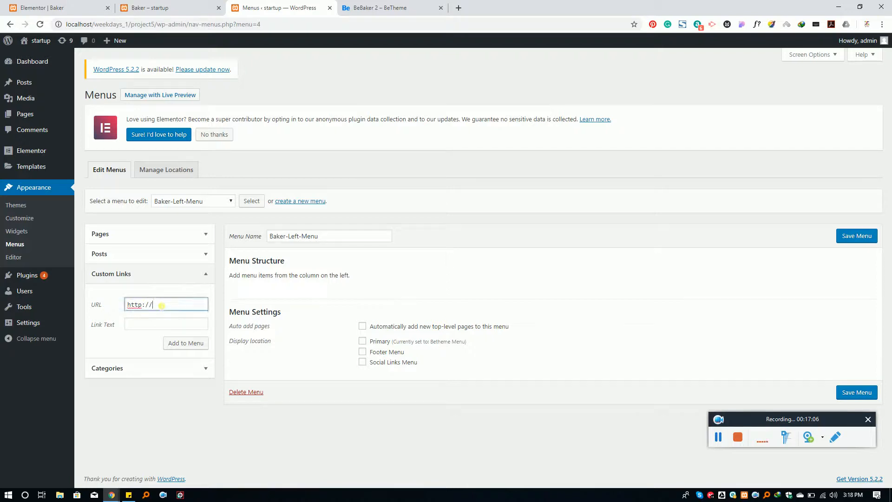
key("ctrl+a")
key("BackSpace")
type("#")
key("Tab")
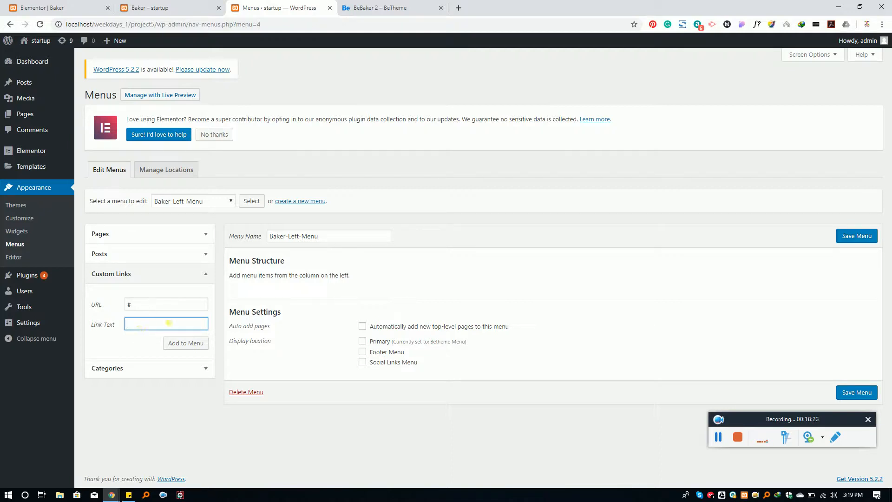
left_click(378, 7)
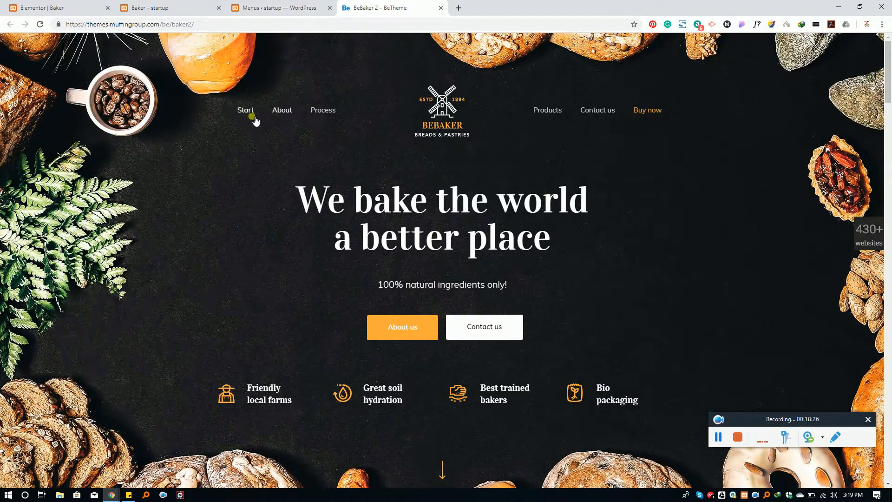
left_click(269, 8)
left_click(147, 308)
left_click(141, 325)
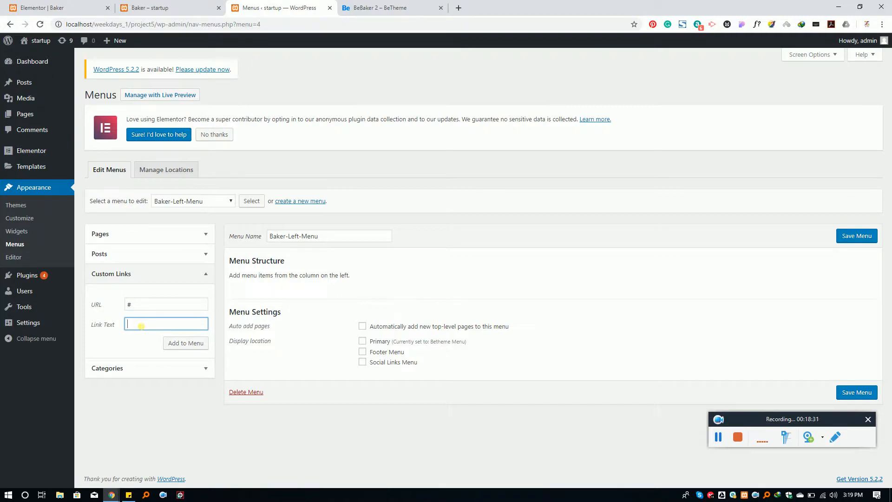
type("Start")
left_click(194, 344)
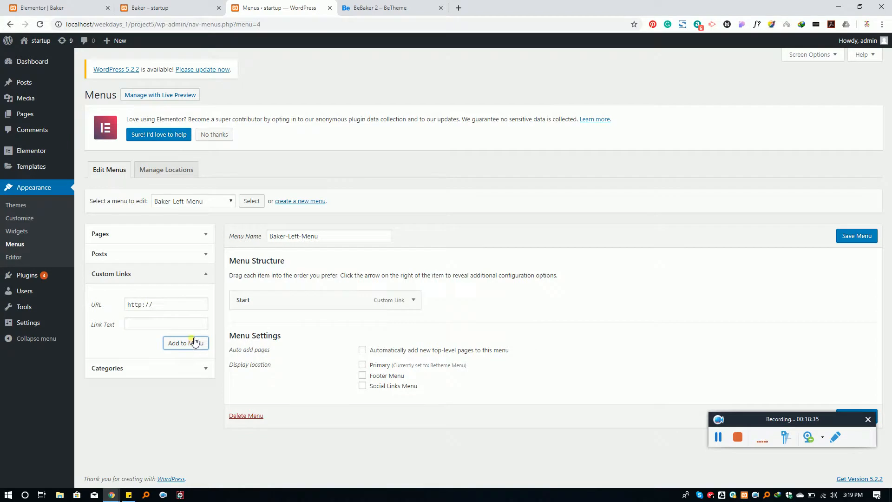
Add a custom link with URL # and link text About to Baker-Left-Menu
triple_click(168, 305)
key("BackSpace")
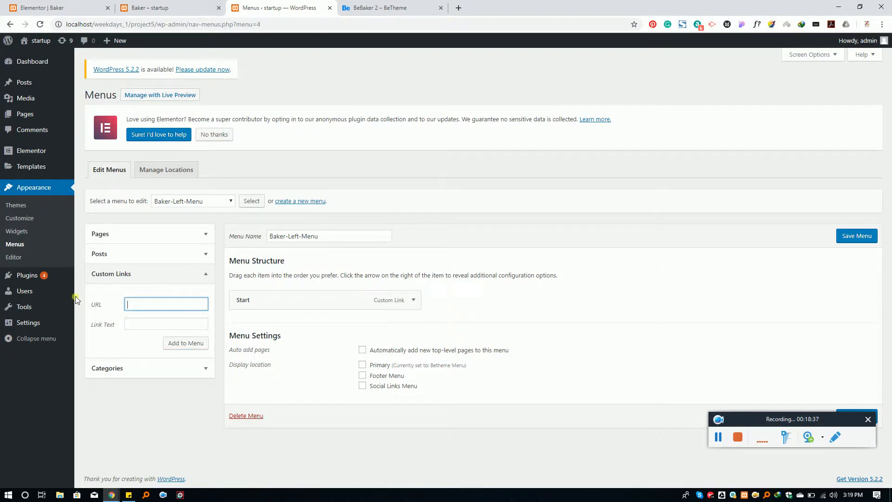
type("#")
key("Tab")
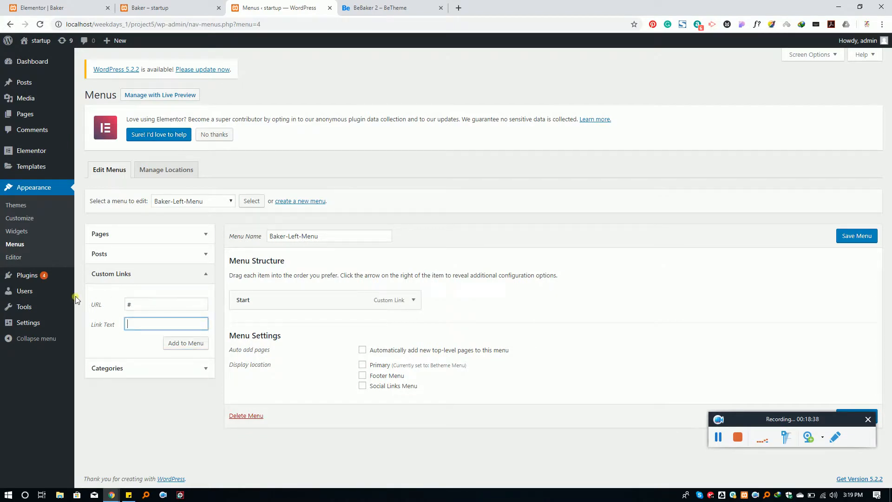
left_click(380, 4)
left_click(279, 7)
type("Avb")
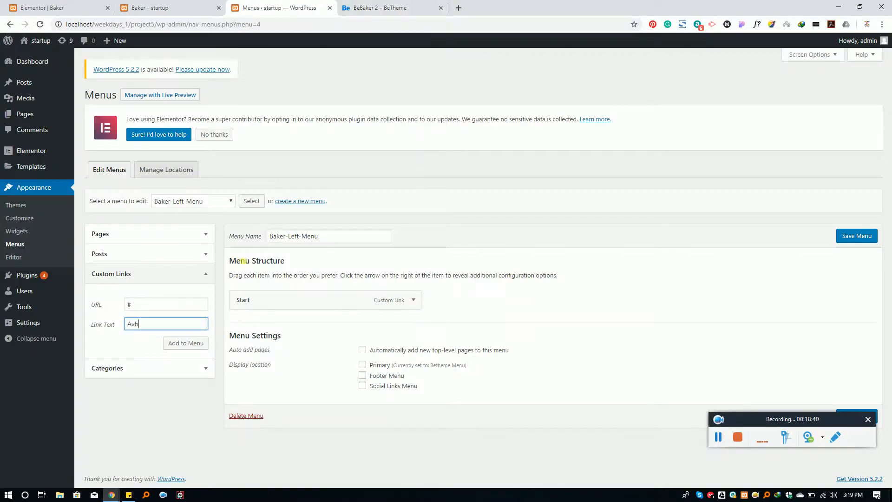
key("BackSpace")
key("BackSpace")
type("bout")
left_click(186, 343)
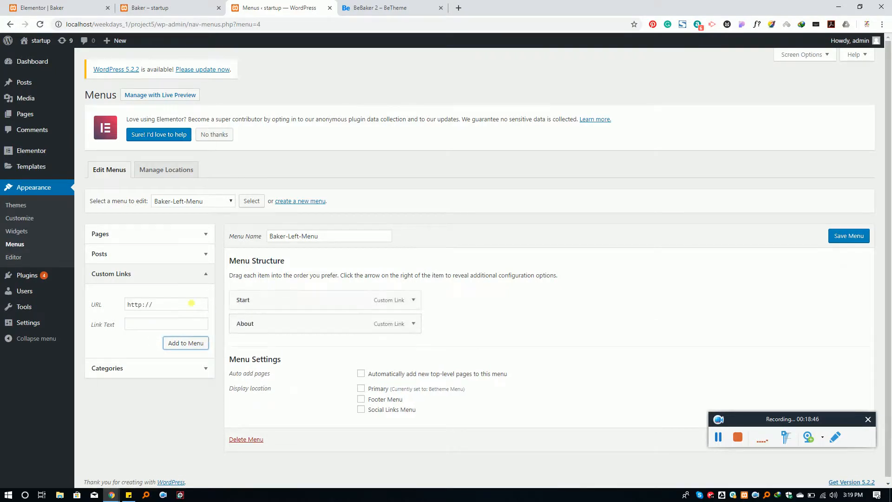
Add a custom link with URL # and link text Process to Baker-Left-Menu
mouse_move(68, 311)
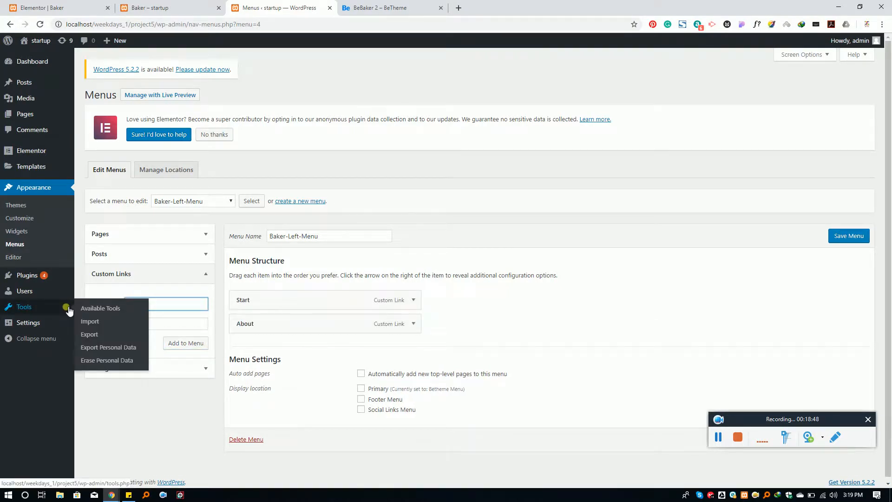
left_click(390, 6)
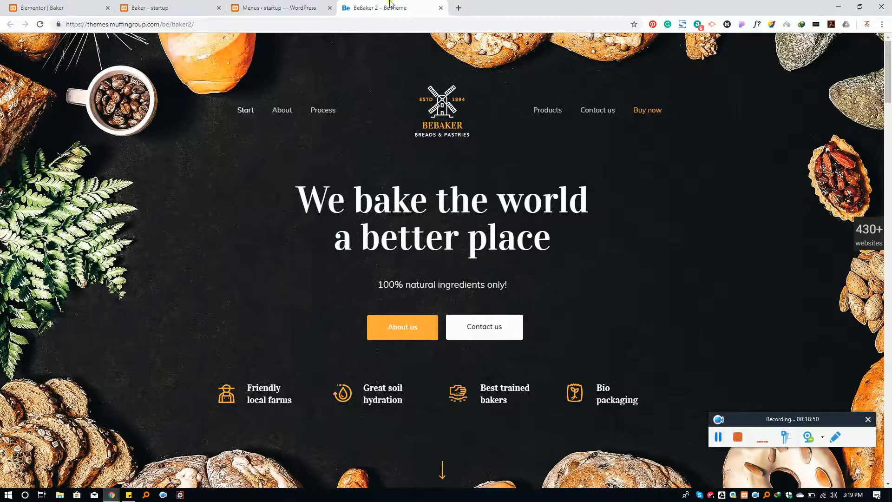
left_click(279, 7)
type("Pro")
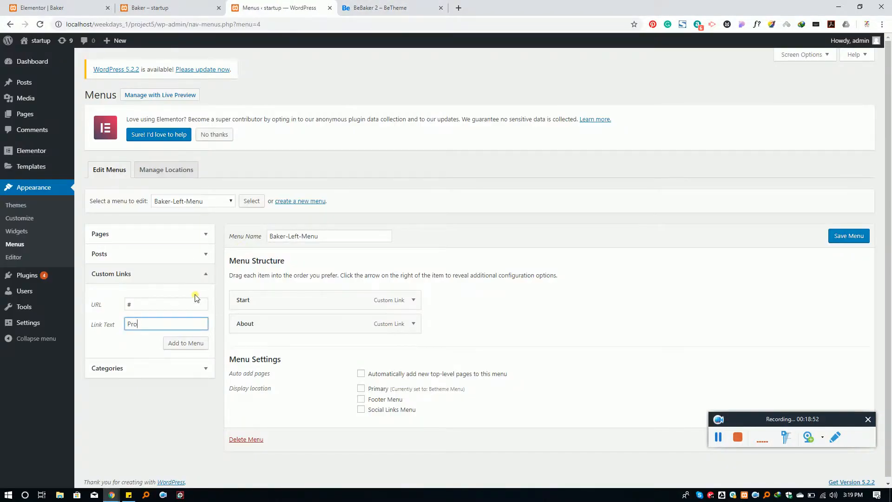
type("cess")
left_click(194, 343)
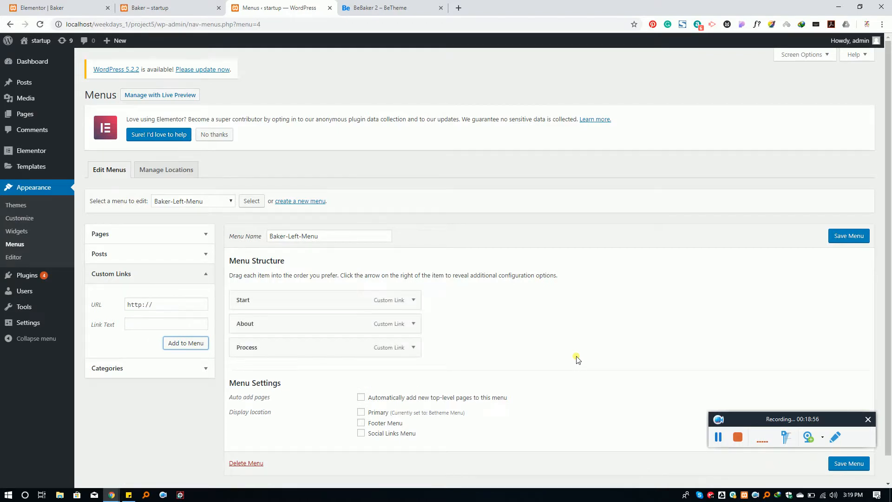
left_click_drag(746, 423, 656, 485)
left_click(639, 417)
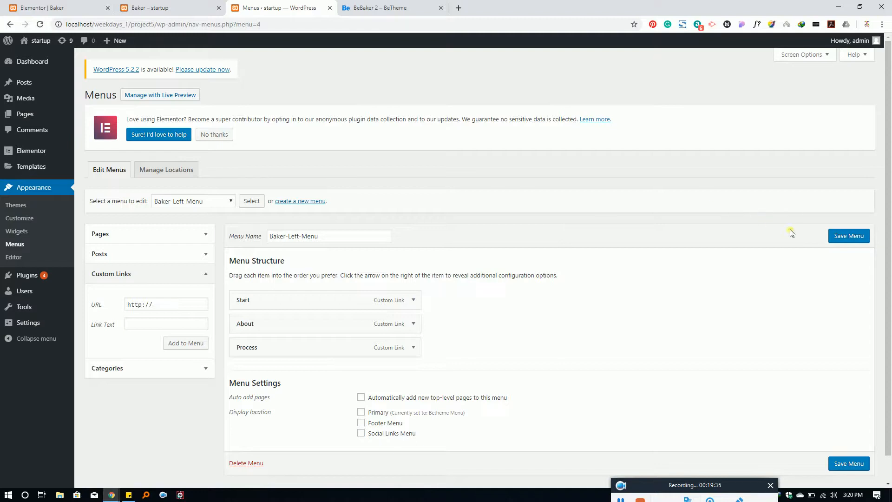
Save Baker-Left-Menu and inspect the URL and navigation label of its Start item
left_click(854, 239)
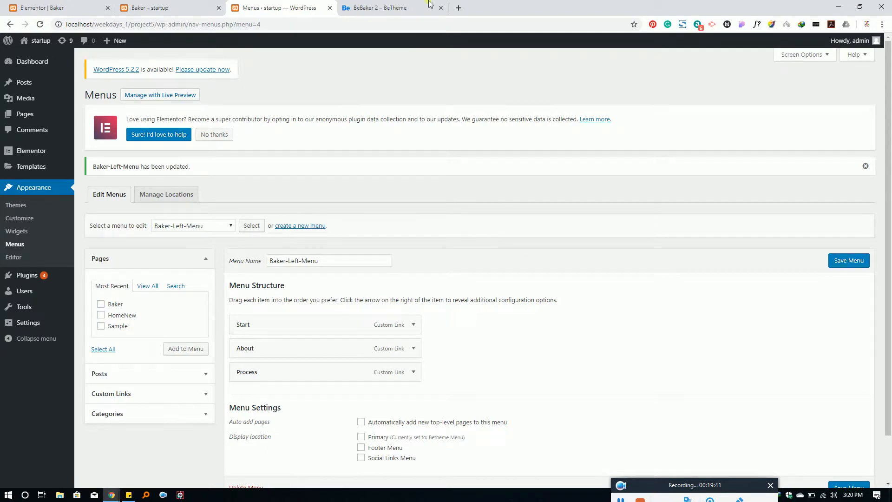
scroll(543, 323, "down", 2)
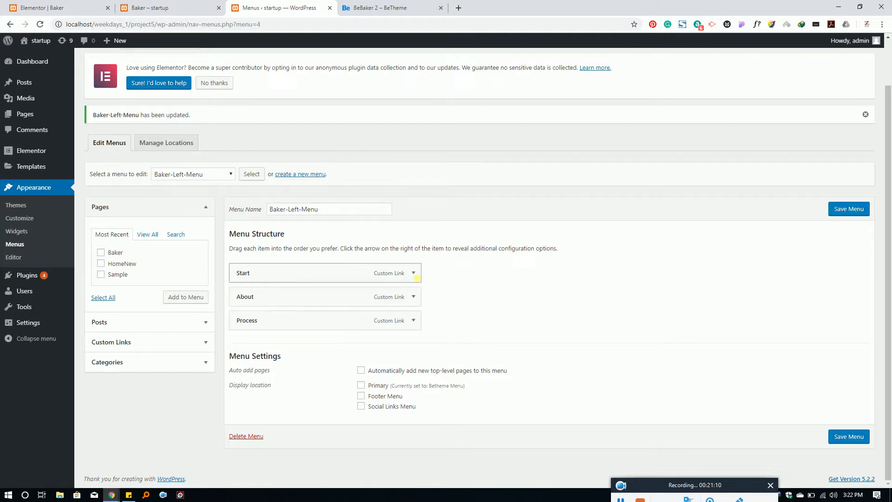
left_click(413, 273)
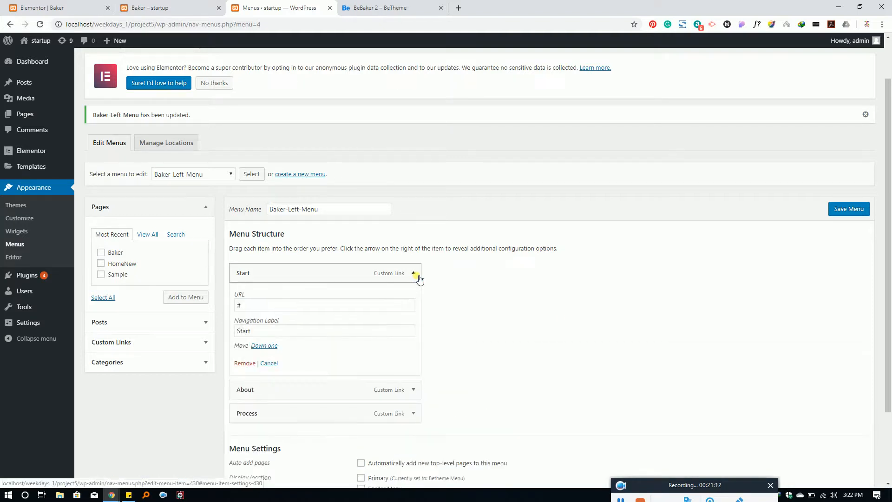
left_click(413, 273)
left_click(413, 273)
left_click(418, 276)
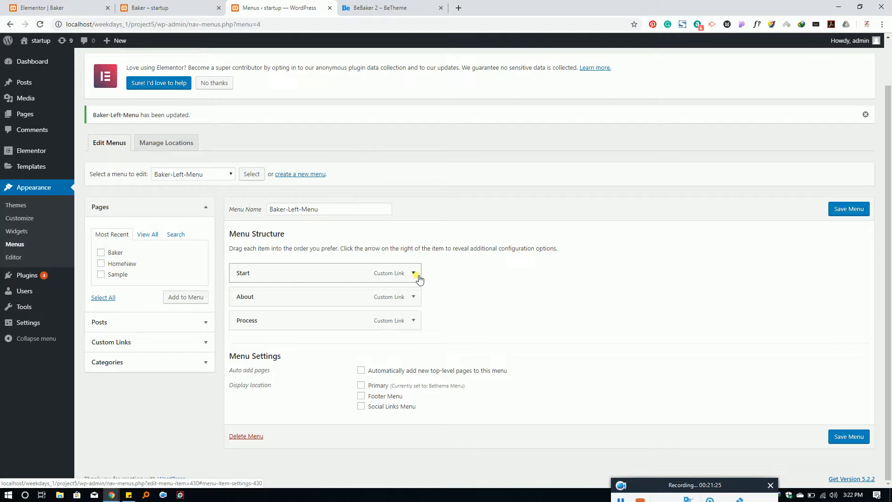
Try moving the Start item below About in Baker-Left-Menu
left_click_drag(319, 285, 308, 324)
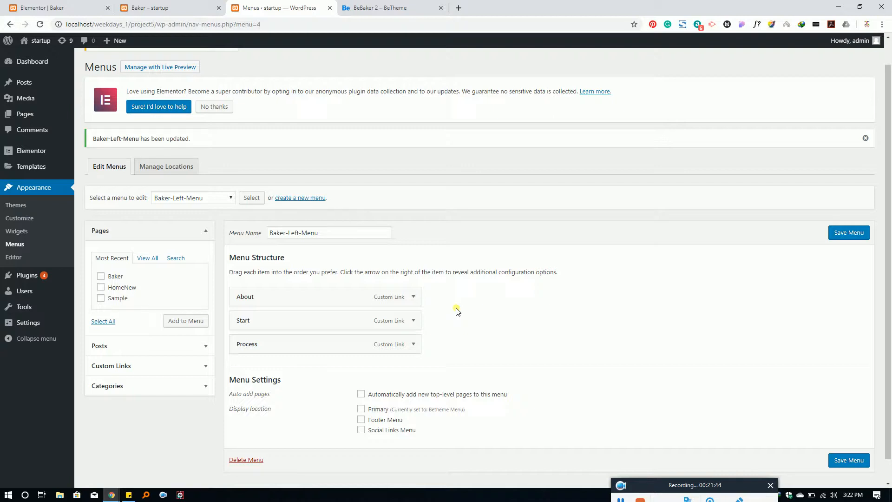
left_click(302, 200)
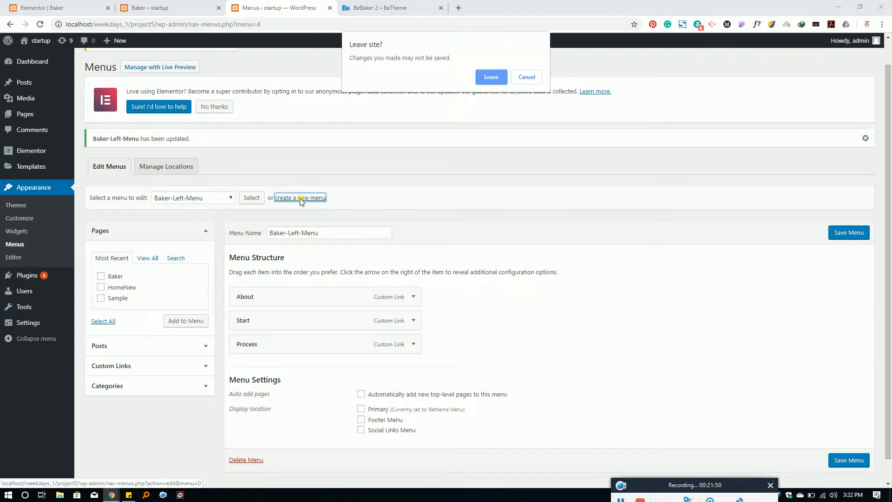
left_click(527, 78)
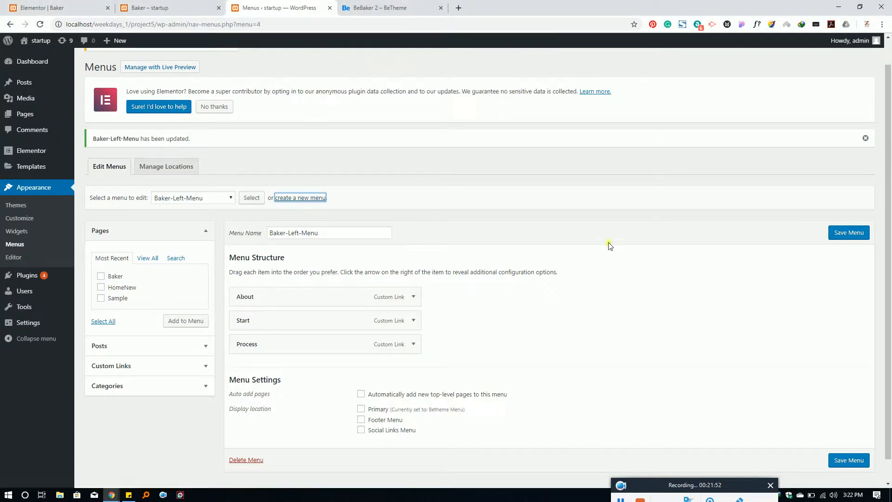
Leave Baker-Left-Menu without saving the reordering and create a new menu named Baker-Right-Menu
left_click(317, 199)
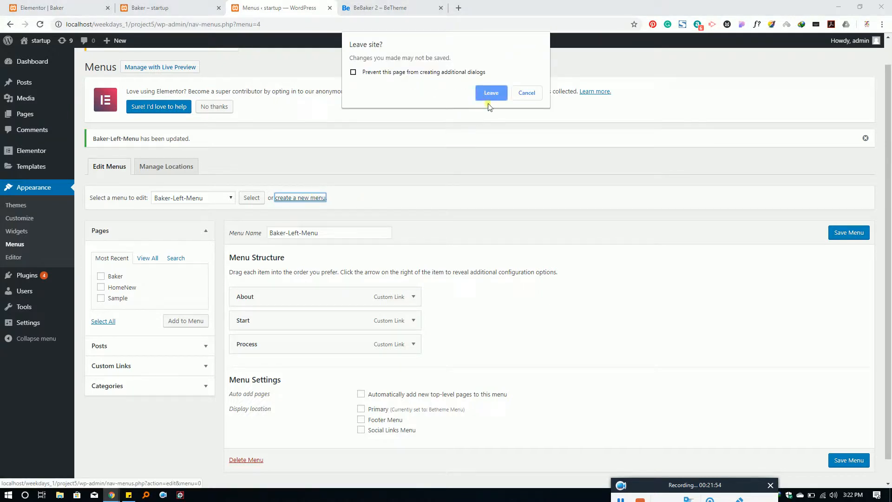
left_click(490, 91)
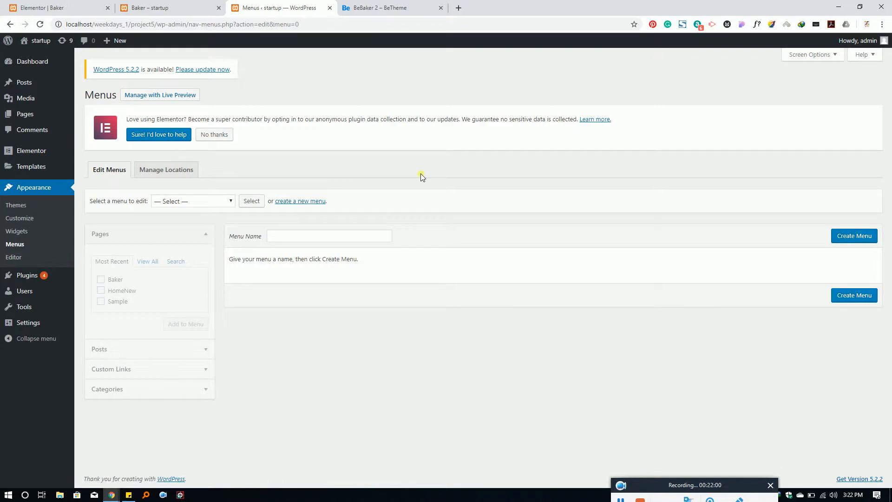
left_click(326, 238)
type("Baker")
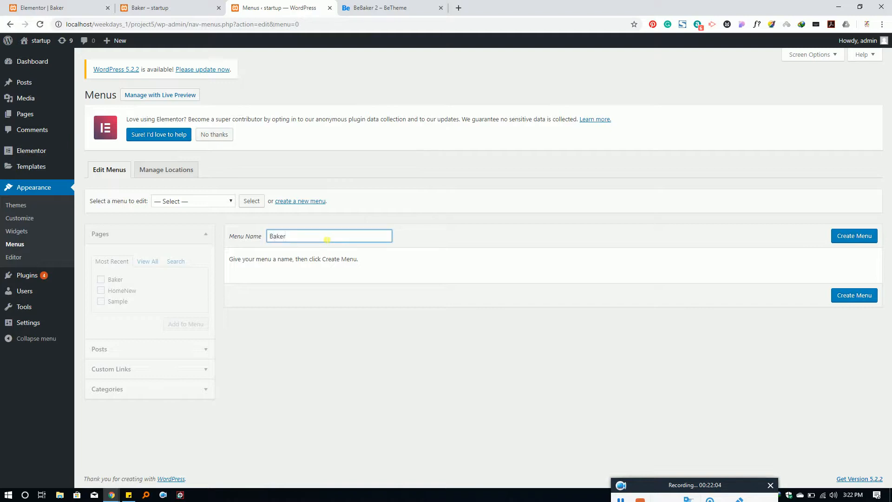
type("_Right")
key("BackSpace")
key("BackSpace")
key("BackSpace")
key("BackSpace")
key("BackSpace")
type("-Right-Menu")
left_click(859, 238)
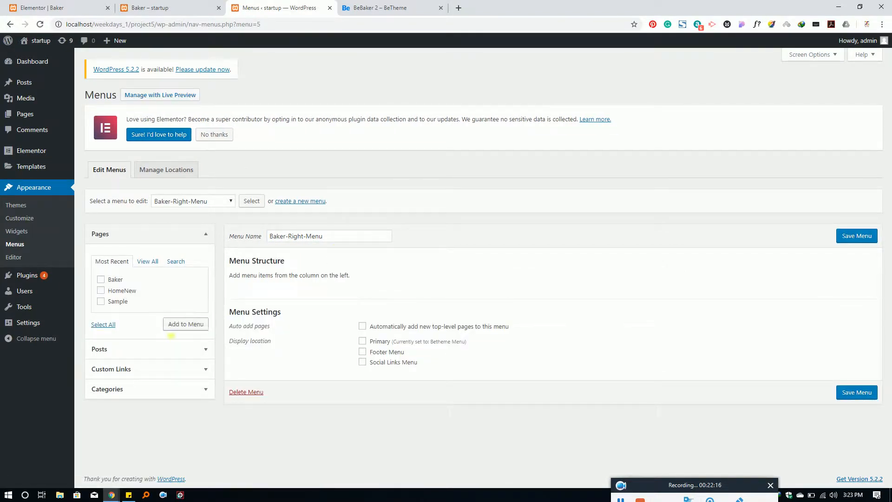
Open the custom link form for Baker-Right-Menu, check the links after the logo on the BeBaker 2 site, and clear the default URL
left_click(135, 370)
left_click(167, 304)
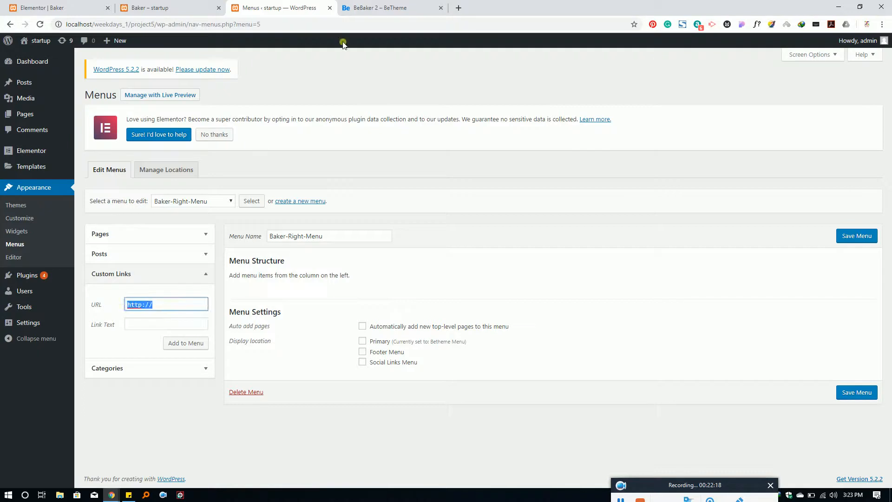
left_click(378, 8)
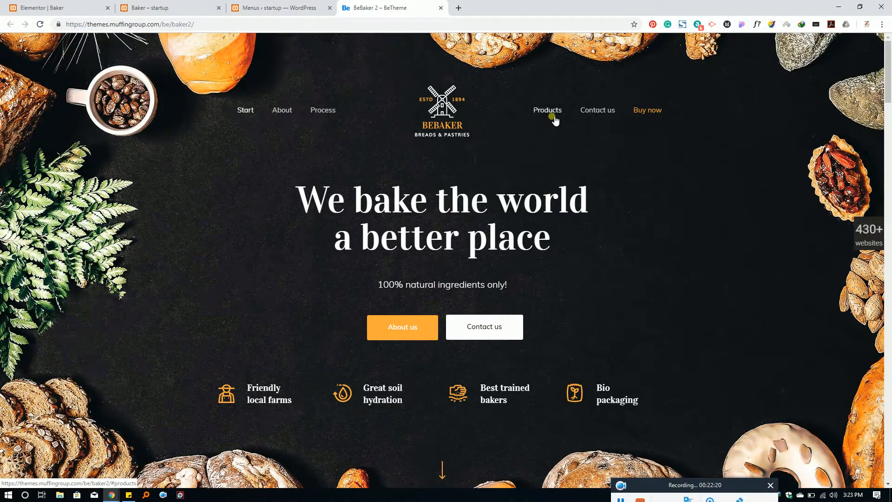
left_click(279, 8)
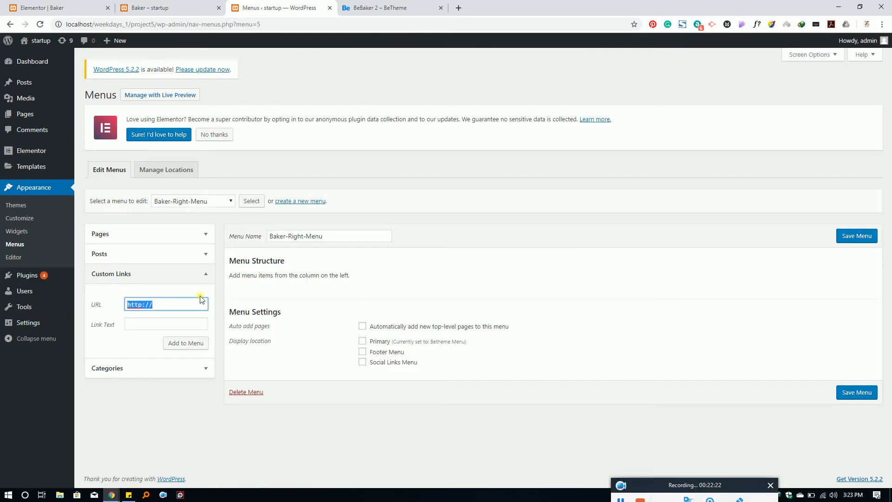
key("BackSpace")
Examine where the Buy now link in the BeBaker 2 header leads, close that page and return to the WordPress menu editor
left_click(371, 8)
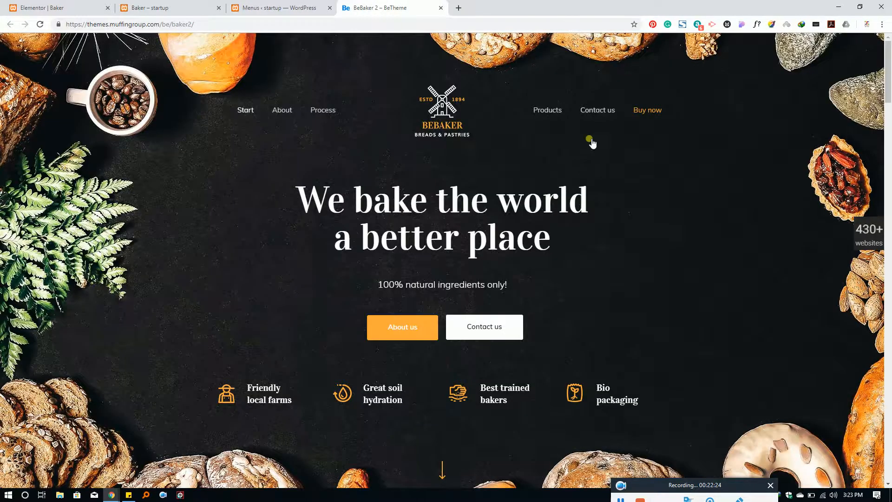
left_click(648, 115)
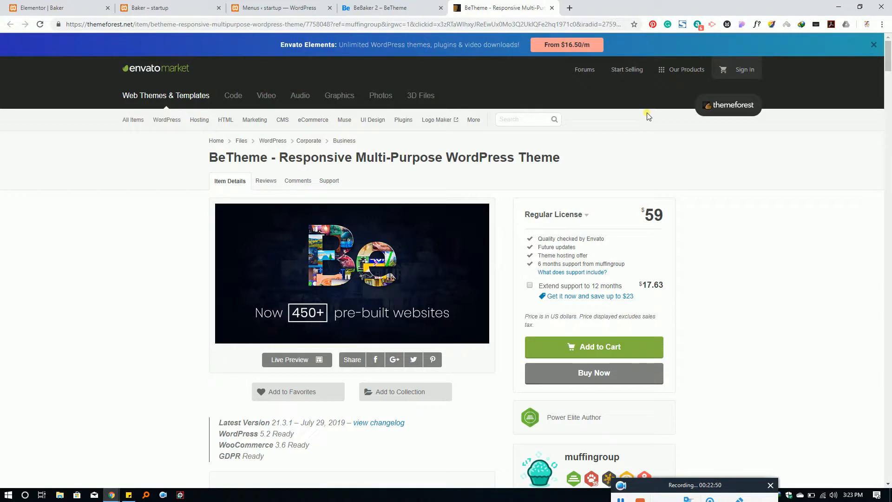
left_click(552, 7)
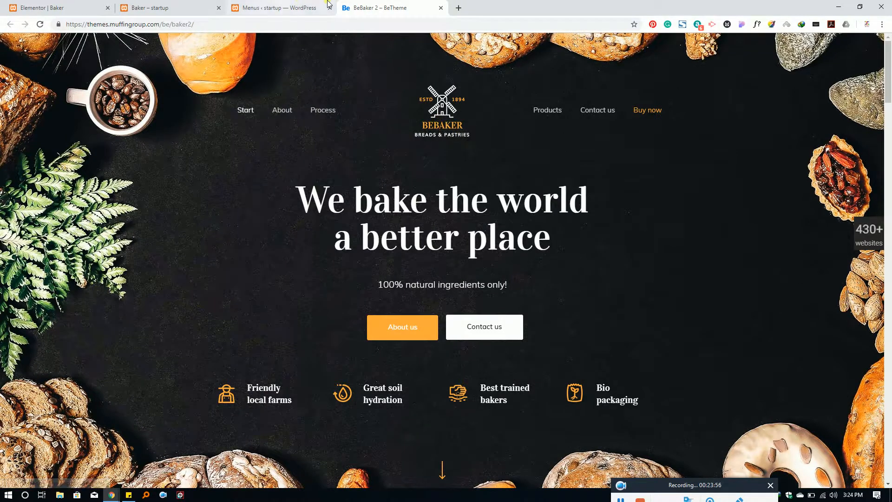
left_click(279, 8)
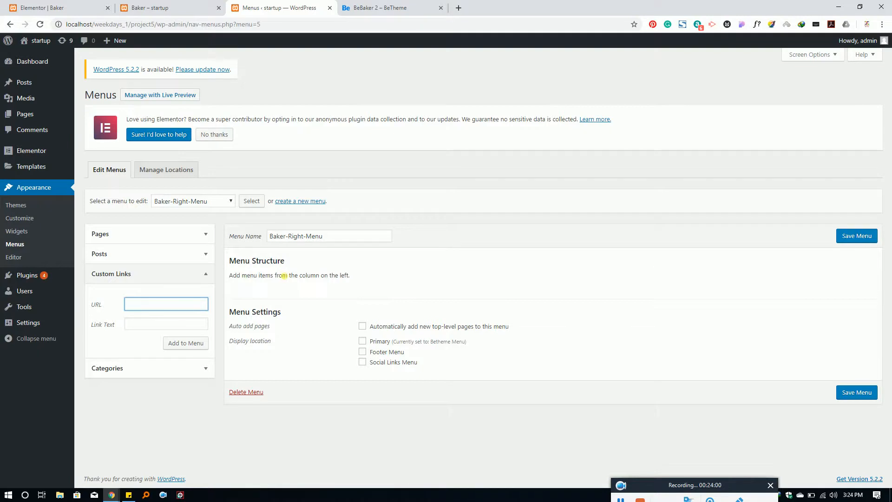
Add a custom link with URL # and link text Products to Baker-Right-Menu, matching the first BeBaker 2 link after the logo
left_click(162, 309)
type("#")
key("Tab")
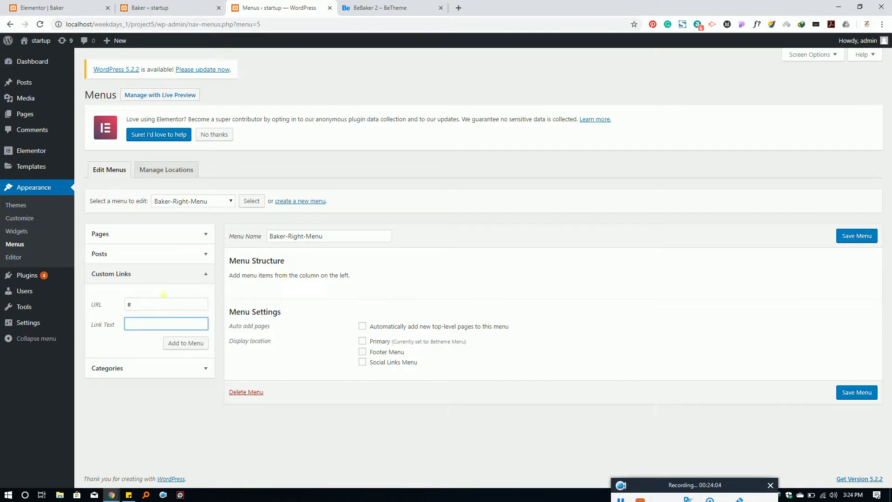
left_click(415, 6)
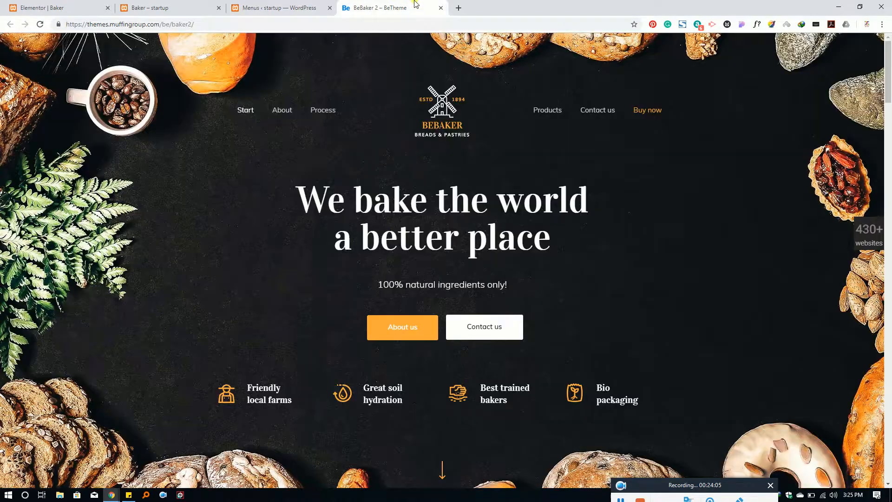
left_click(309, 6)
type("Produtc")
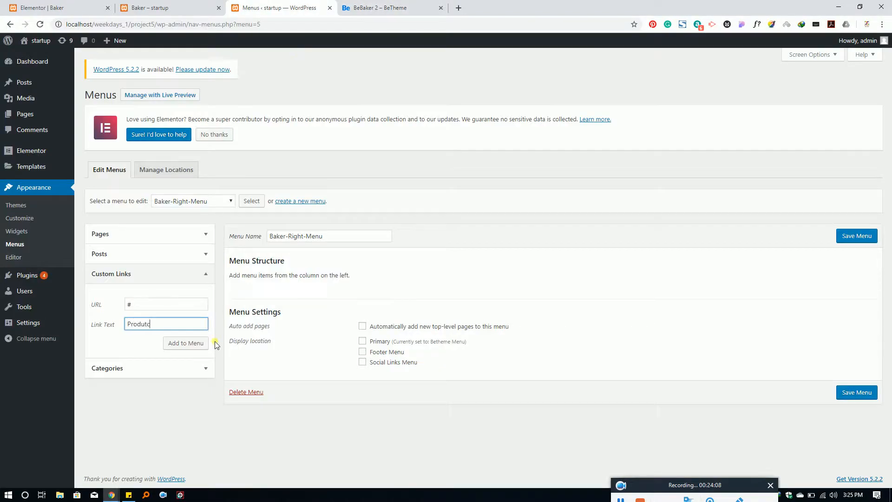
key("BackSpace")
key("BackSpace")
type("cts")
left_click(197, 343)
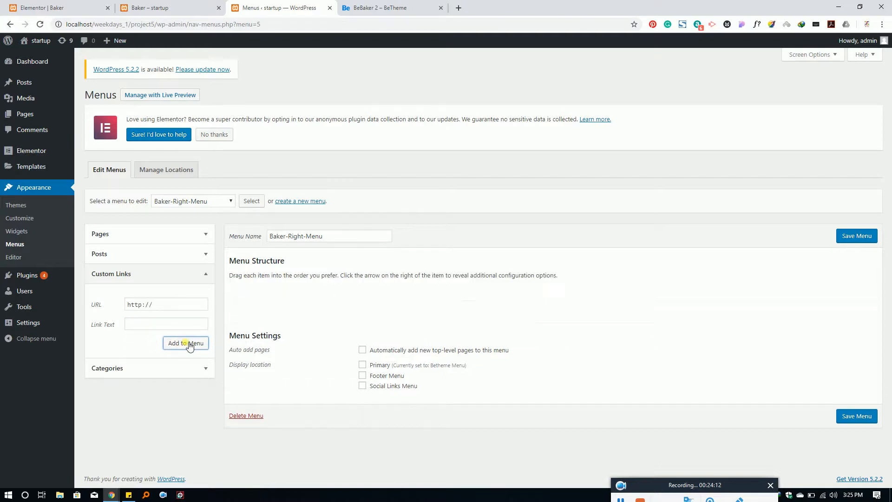
Add a custom link with URL # and link text Services to Baker-Right-Menu
left_click(95, 305)
key("ctrl+a")
key("BackSpace")
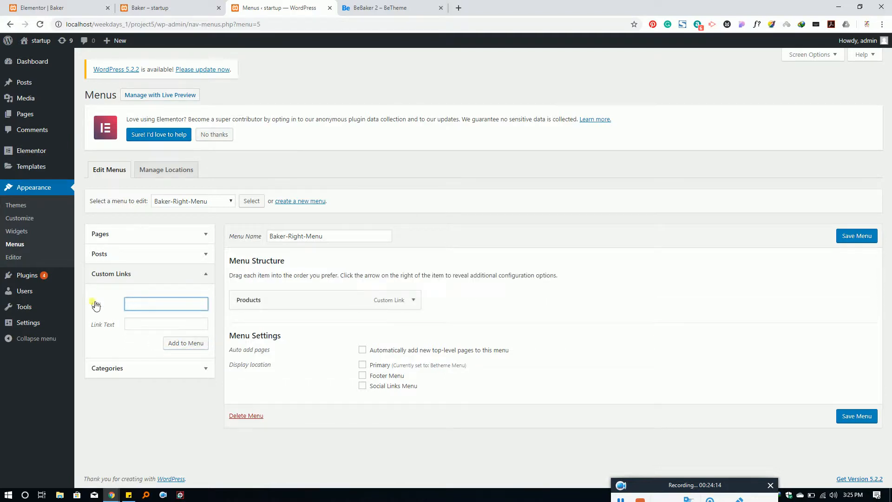
type("#")
key("Tab")
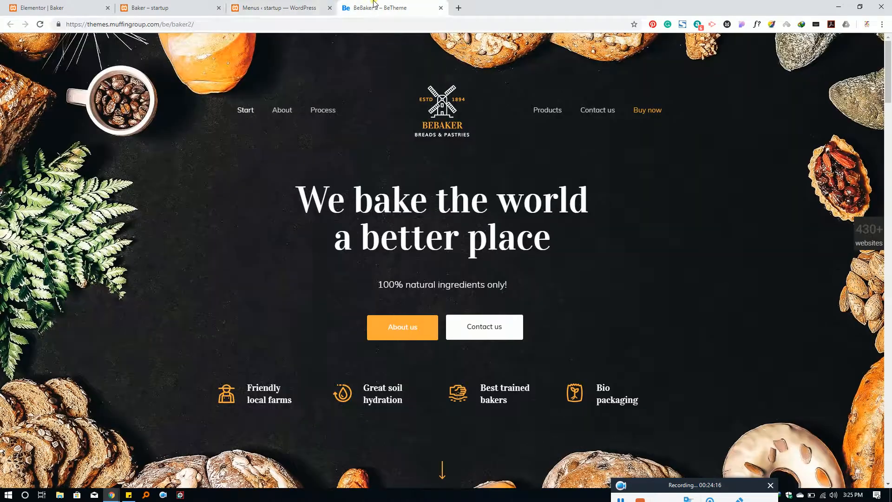
left_click(376, 7)
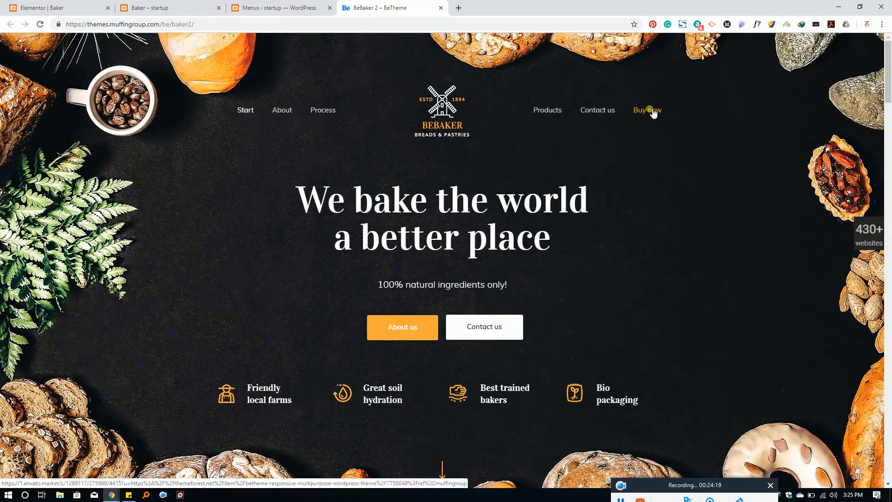
left_click(267, 7)
type("S")
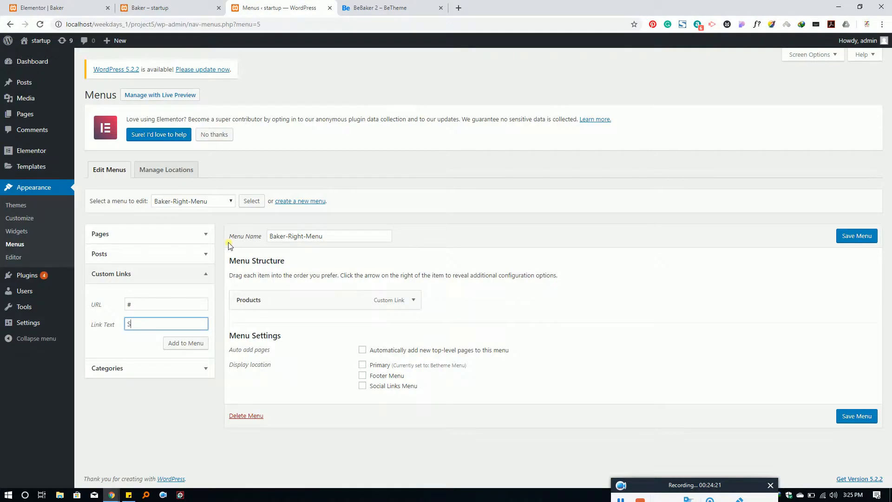
type("erv")
key("BackSpace")
key("BackSpace")
key("BackSpace")
type("ervices")
left_click(194, 346)
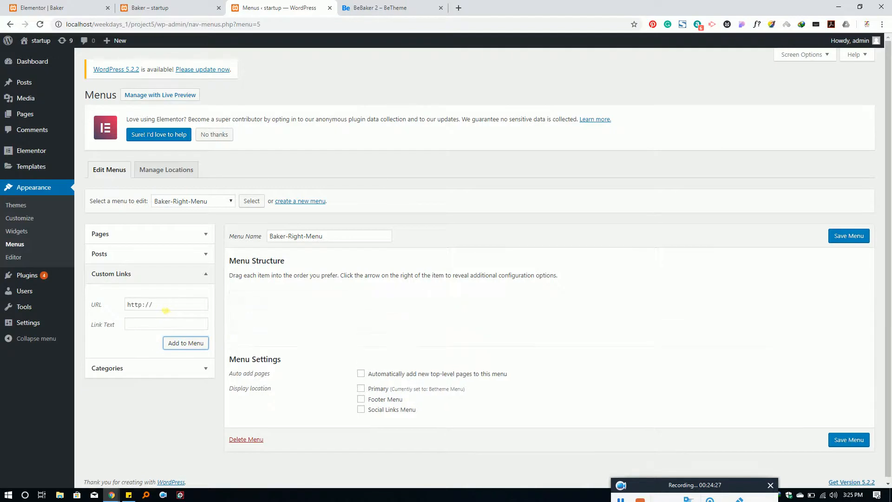
Add a custom link with URL # and link text Contact to Baker-Right-Menu
left_click_drag(160, 305, 123, 307)
key("BackSpace")
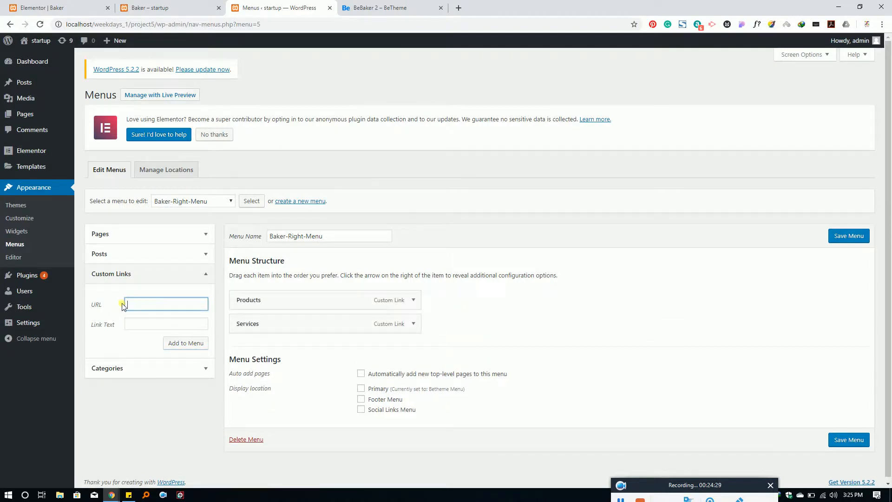
type("#")
key("Tab")
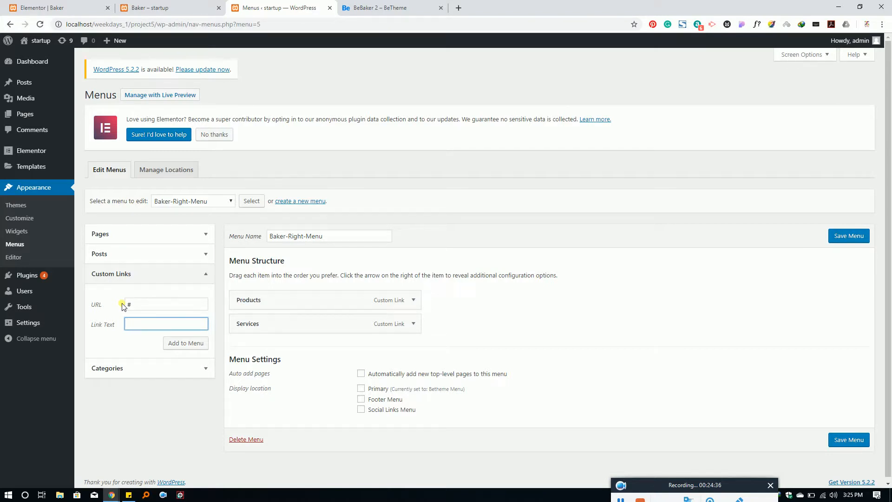
type("Coin")
type("n")
type("tact")
left_click(193, 346)
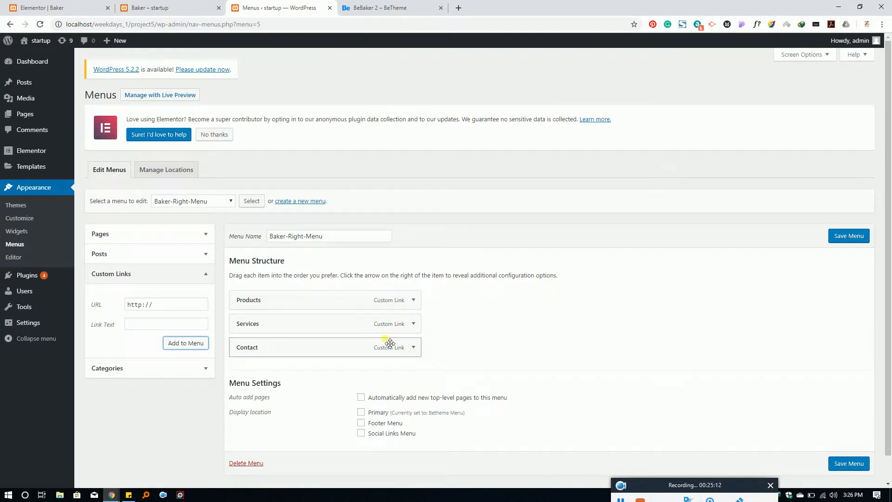
Save Baker-Right-Menu and switch back to the Baker page in the Elementor editor
left_click(855, 236)
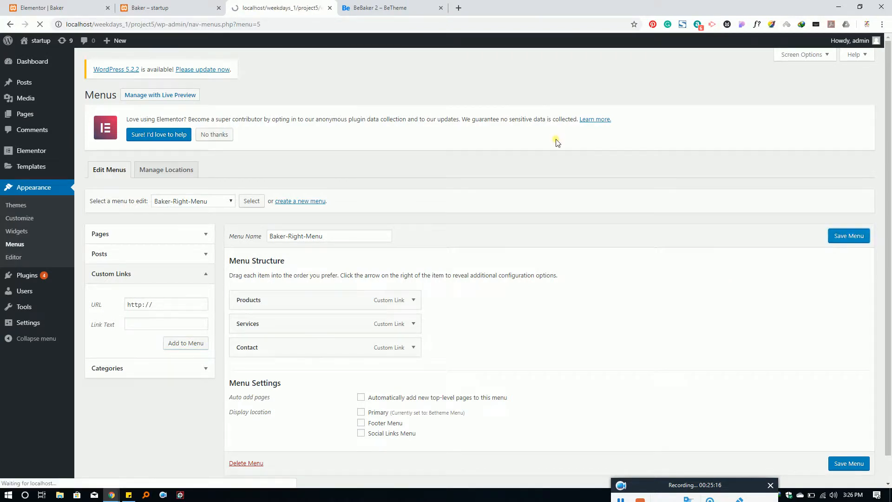
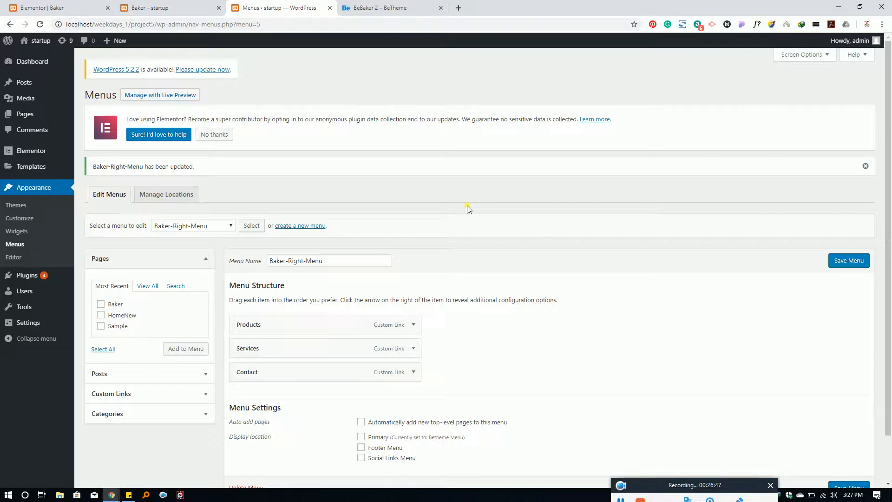
left_click(853, 260)
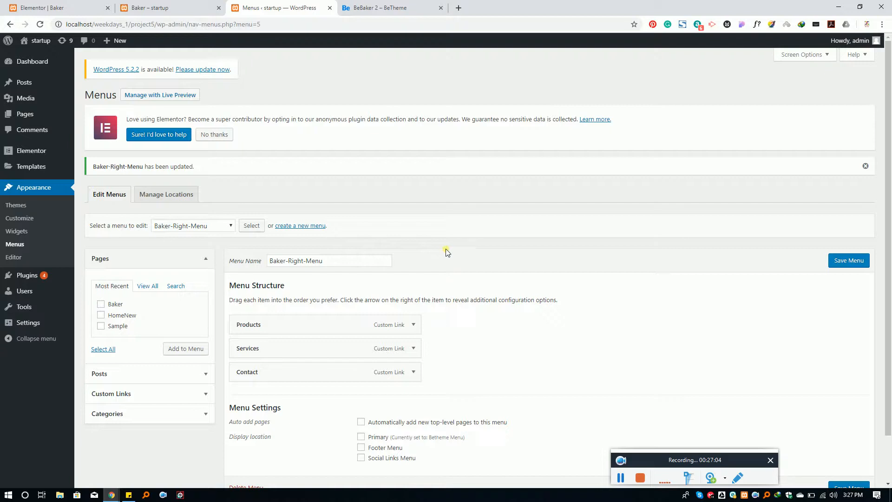
left_click(185, 6)
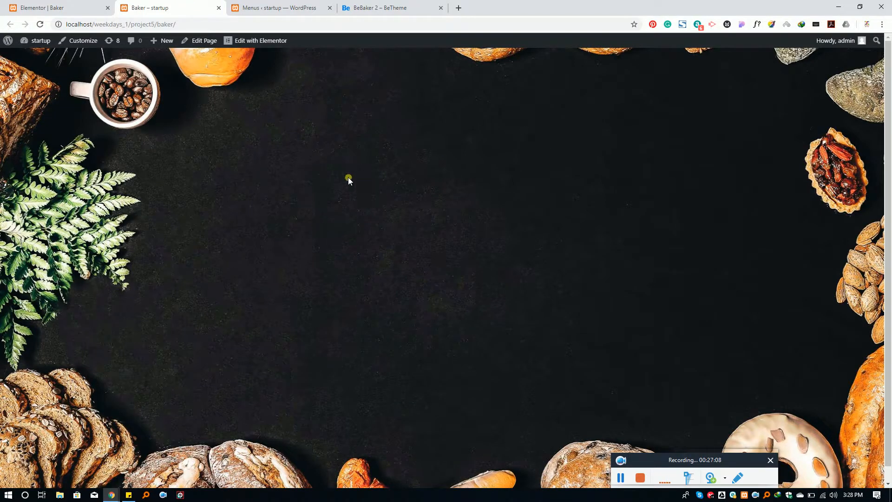
left_click(48, 7)
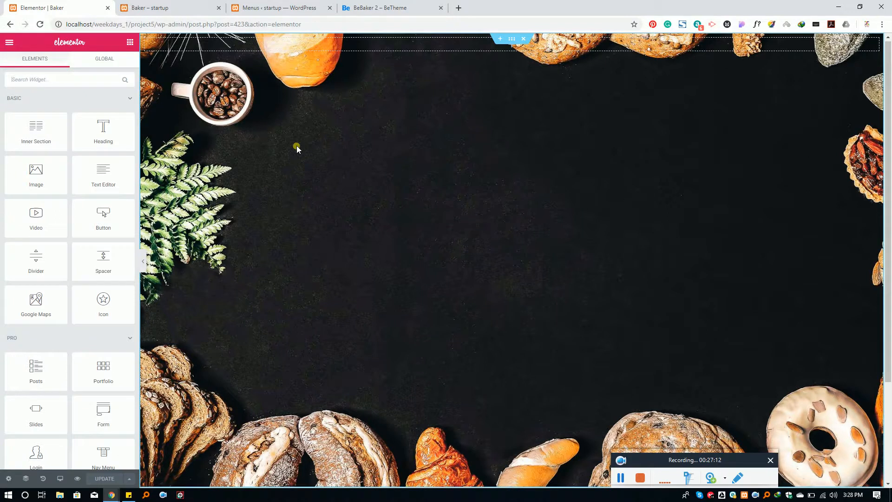
Check the BeBaker 2 header layout and add an Inner Section inside the hero section's empty column in the Elementor page
left_click(385, 8)
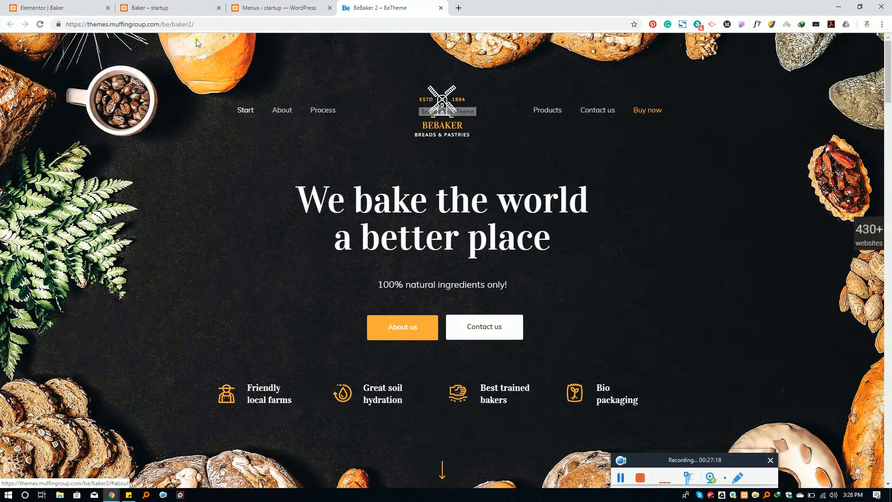
left_click(34, 7)
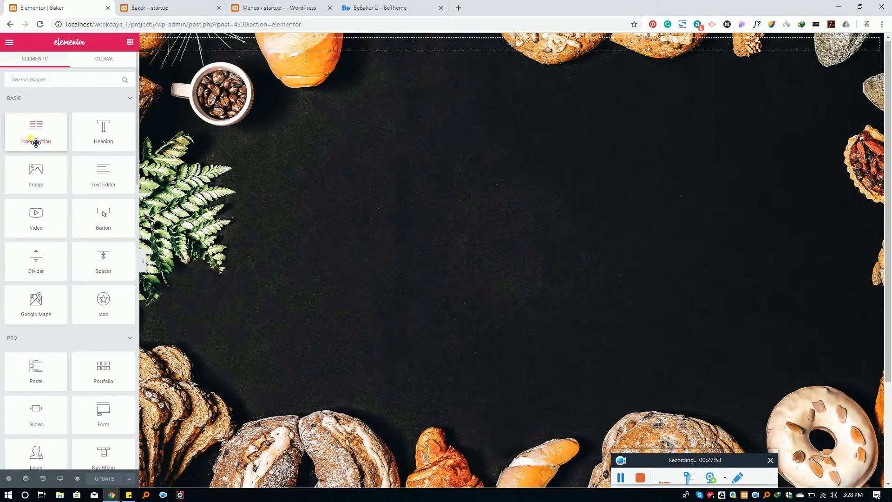
left_click(149, 8)
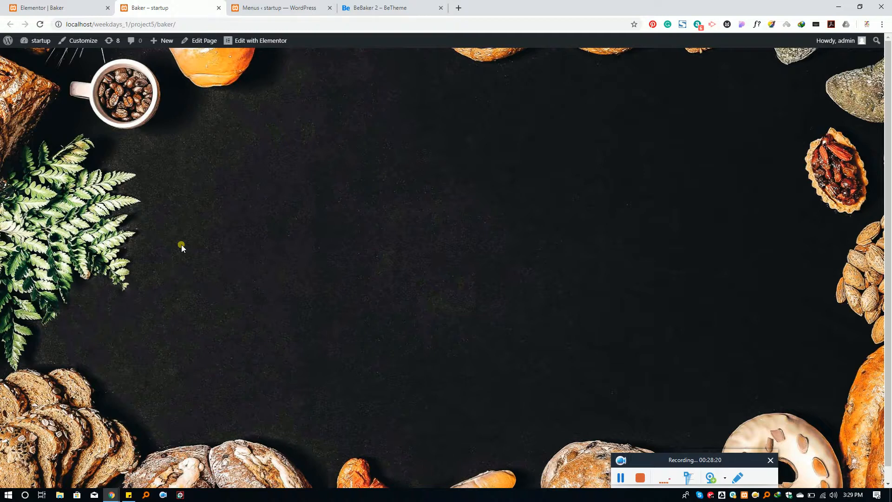
key("ctrl+shift+Tab")
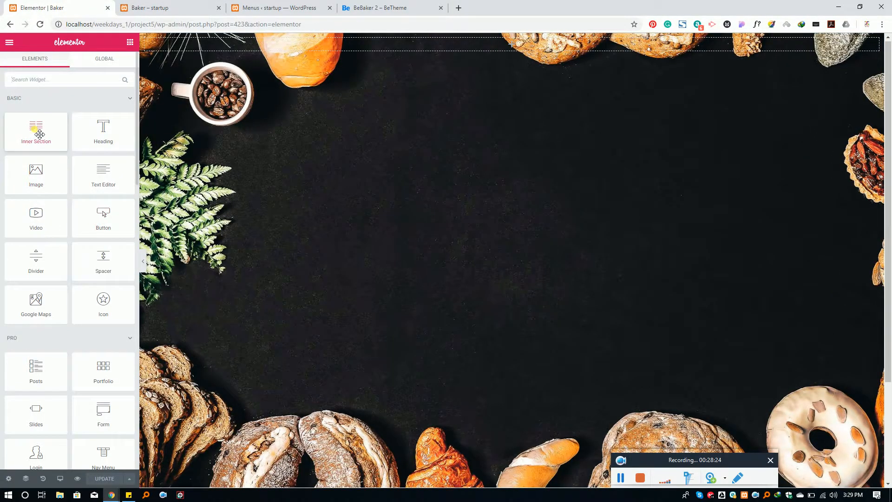
left_click_drag(39, 135, 392, 43)
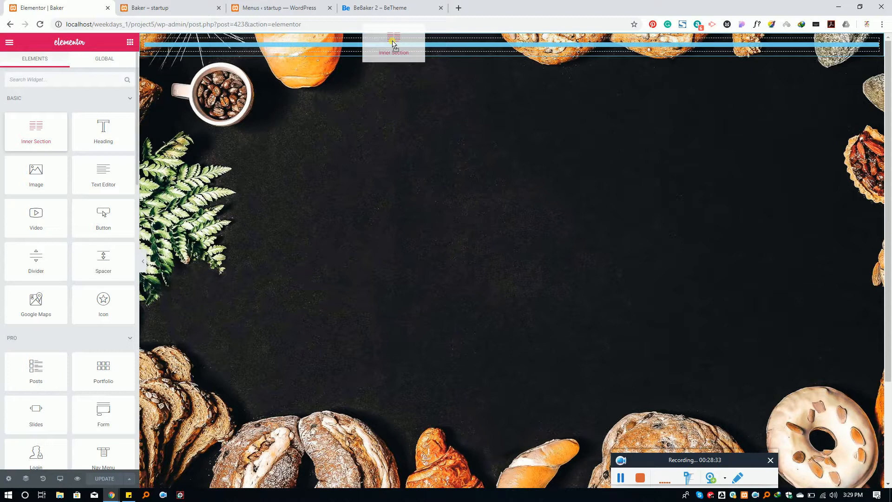
left_click_drag(393, 44, 392, 43)
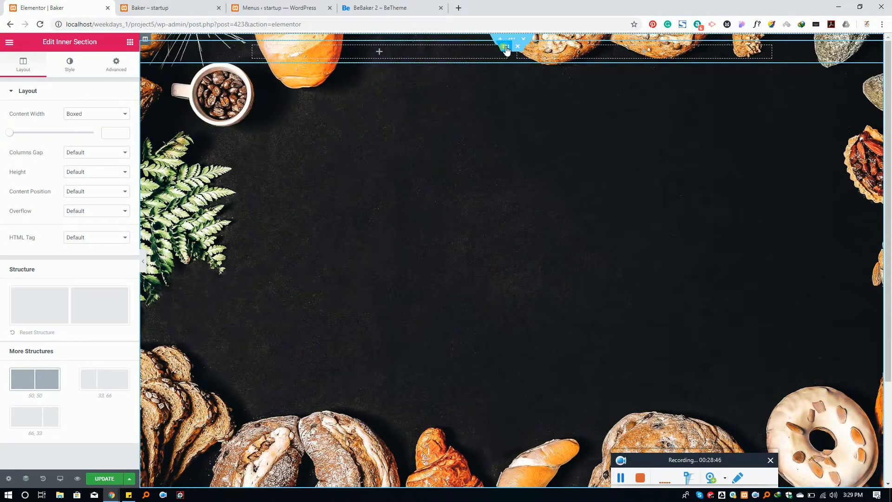
Duplicate the inner section's first column to make three columns for the header, then return to the widget list
left_click(390, 3)
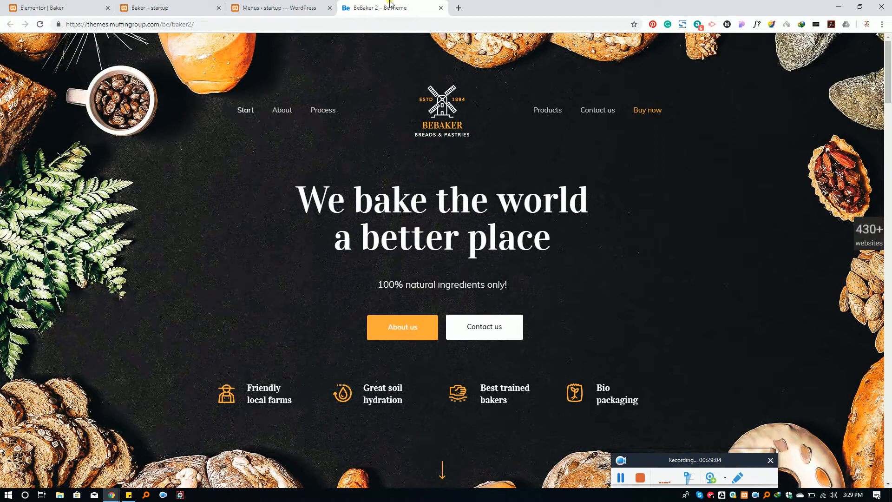
left_click(147, 4)
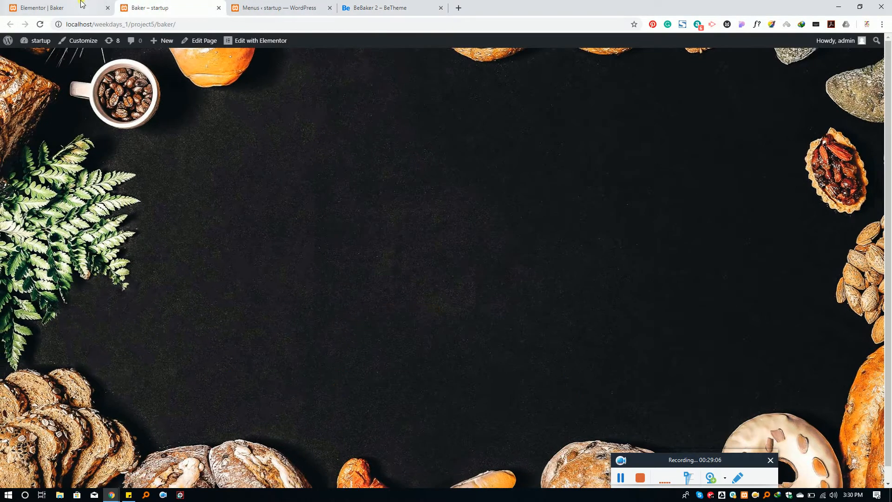
left_click(46, 7)
right_click(254, 48)
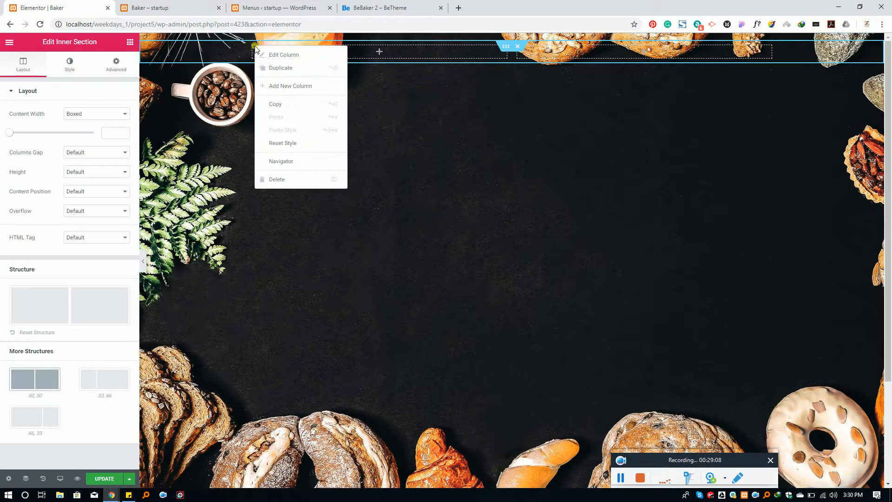
left_click(284, 69)
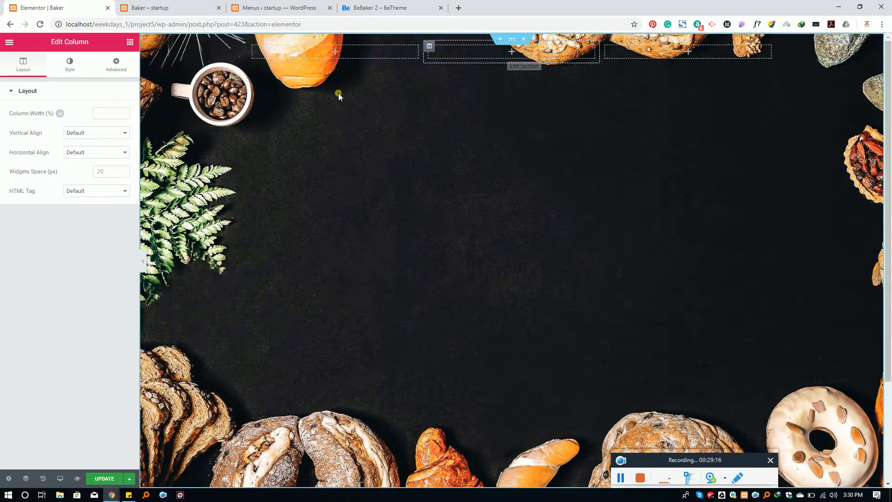
left_click(131, 42)
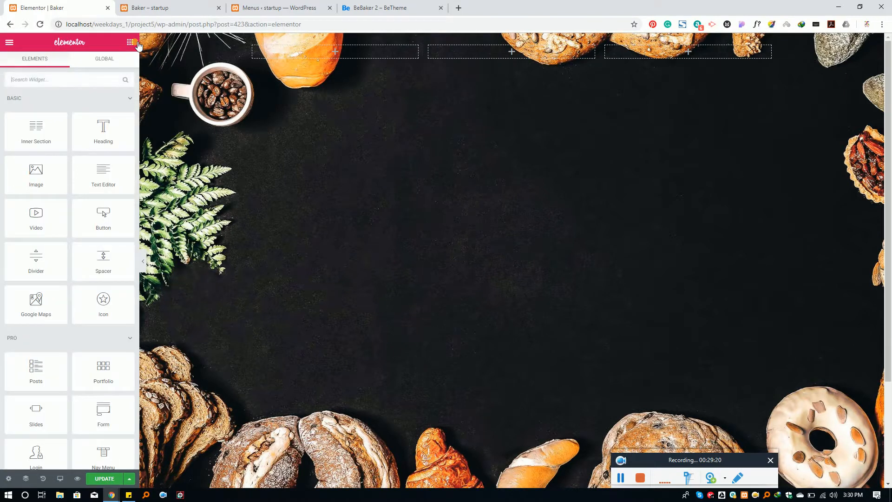
left_click(132, 40)
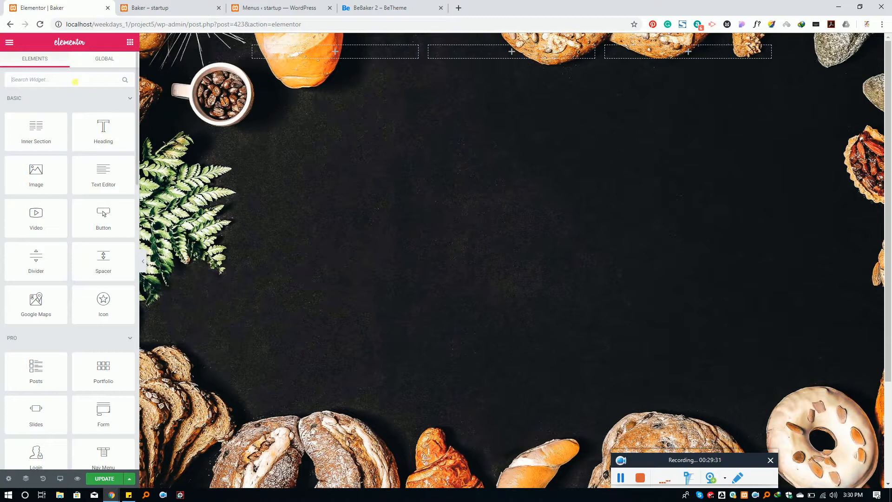
type("nav")
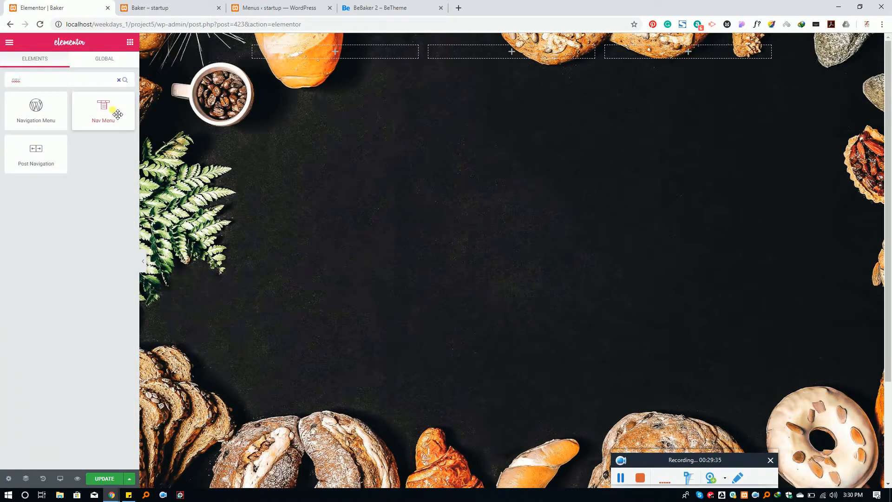
left_click_drag(37, 85, 2, 85)
key("BackSpace")
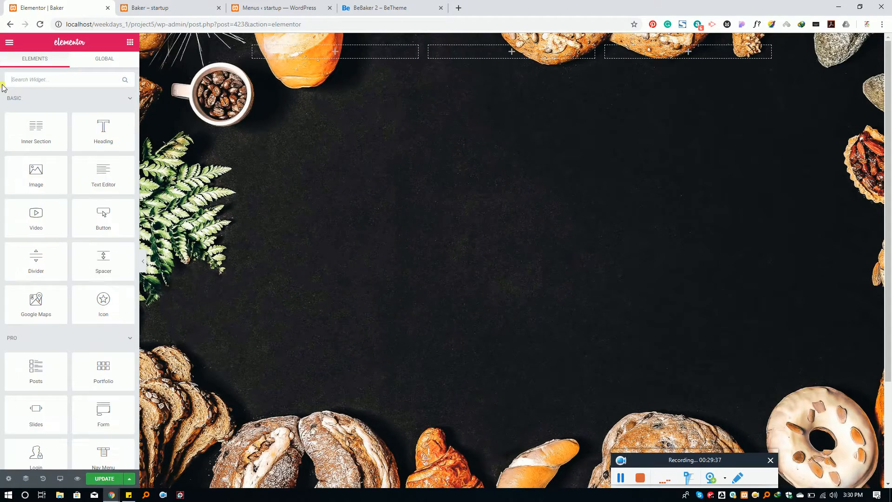
left_click(265, 7)
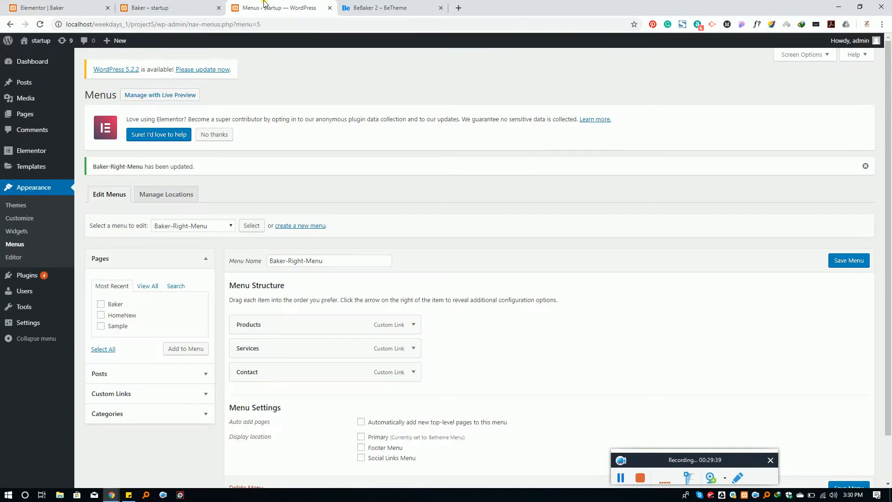
left_click(84, 8)
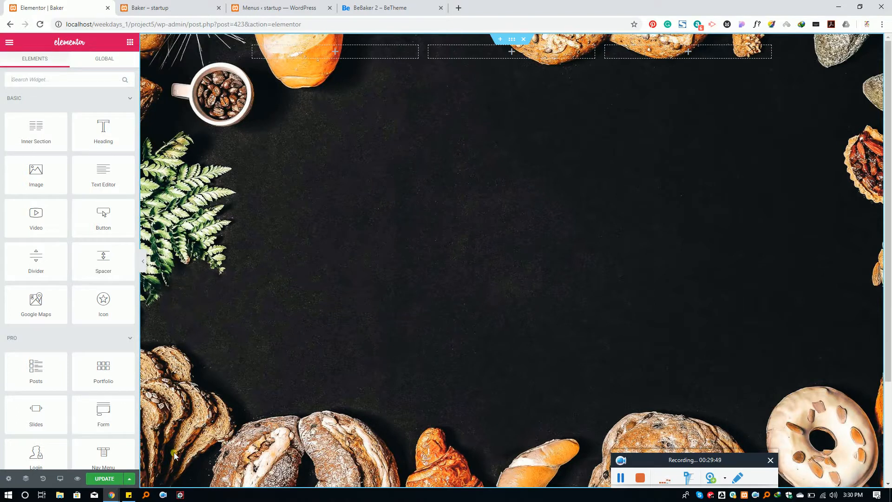
Update the page and add a Nav Menu widget to the inner section's first column
left_click(105, 478)
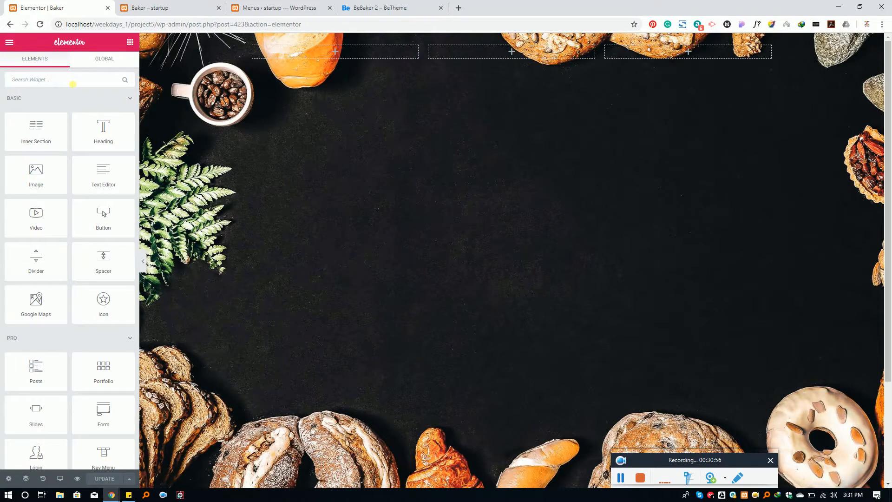
type("nav")
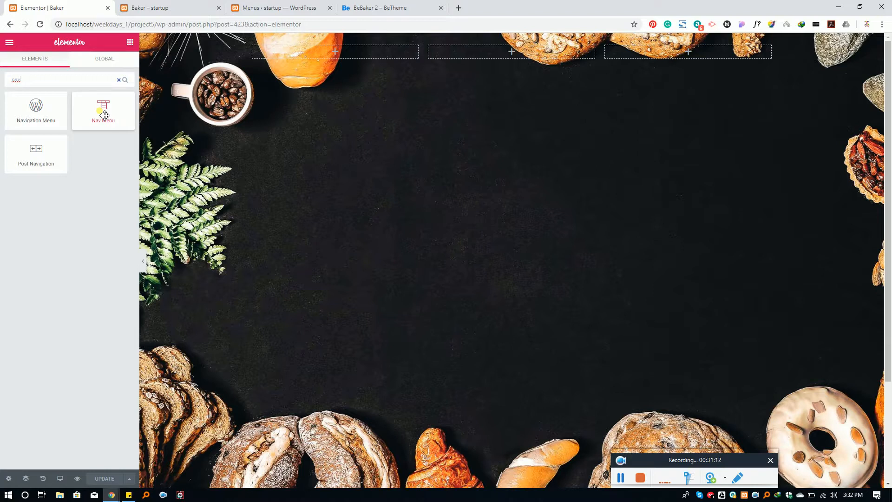
left_click_drag(104, 115, 333, 51)
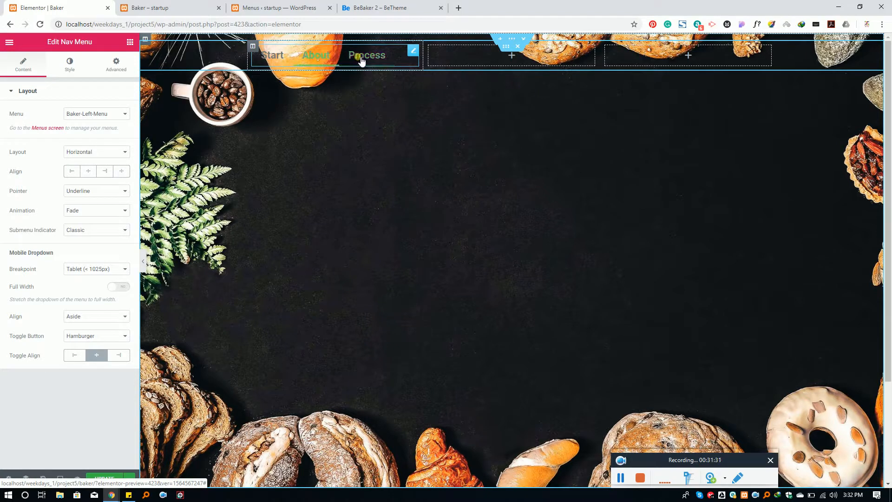
Add another Nav Menu widget to the inner section's third column and set its menu to Baker-Right-Menu
left_click(352, 5)
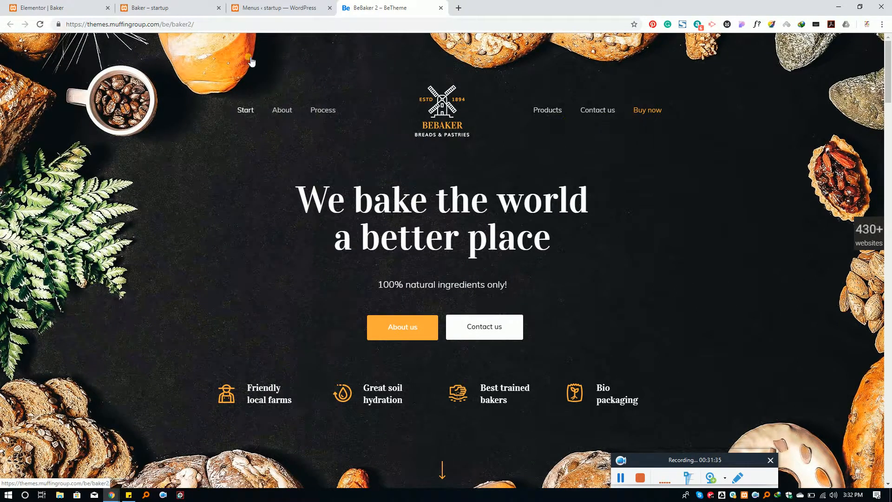
left_click(144, 7)
left_click(69, 8)
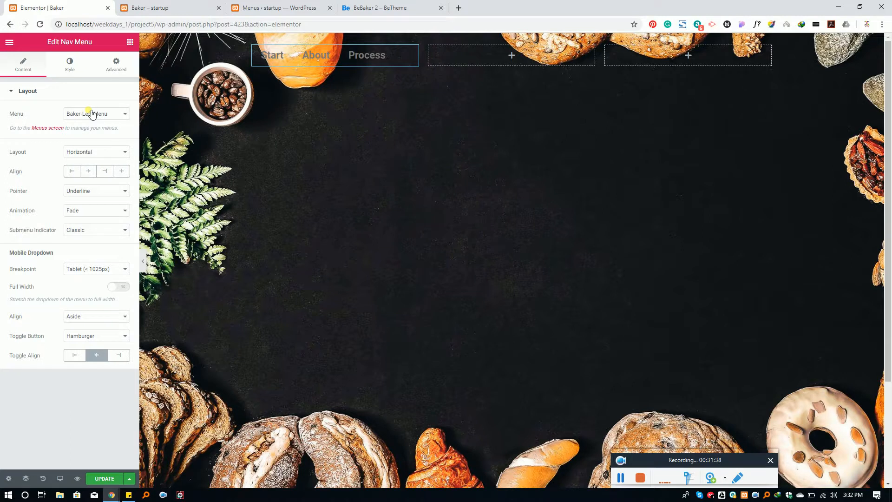
left_click(130, 42)
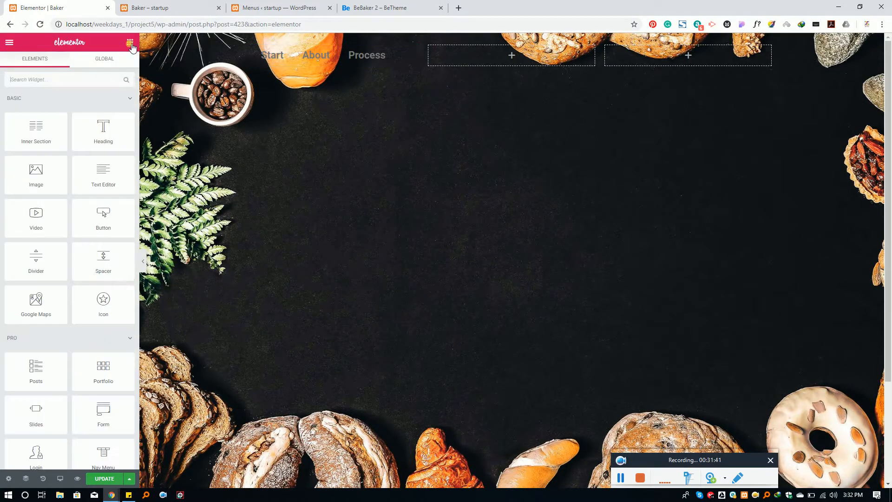
type("nav")
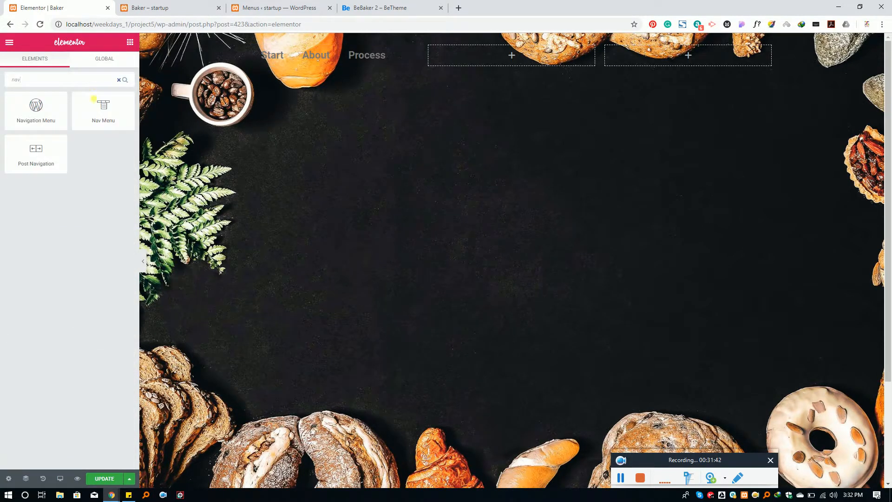
left_click_drag(106, 123, 688, 57)
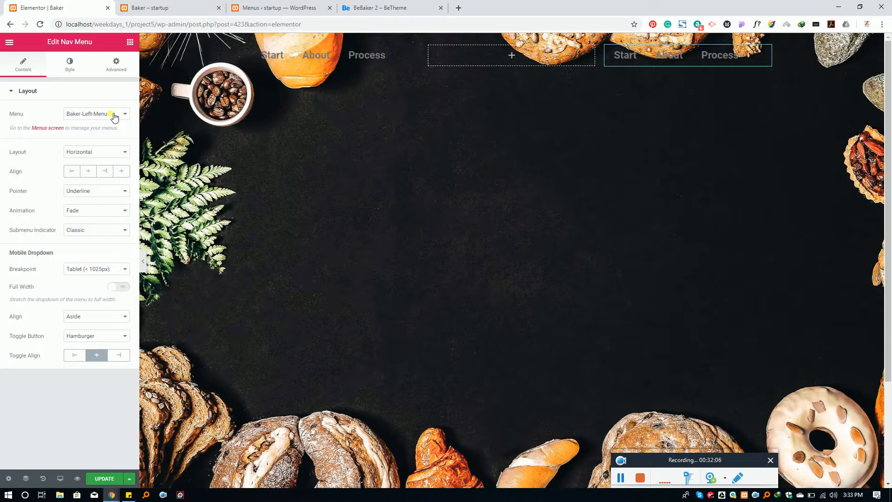
left_click(95, 114)
left_click(102, 134)
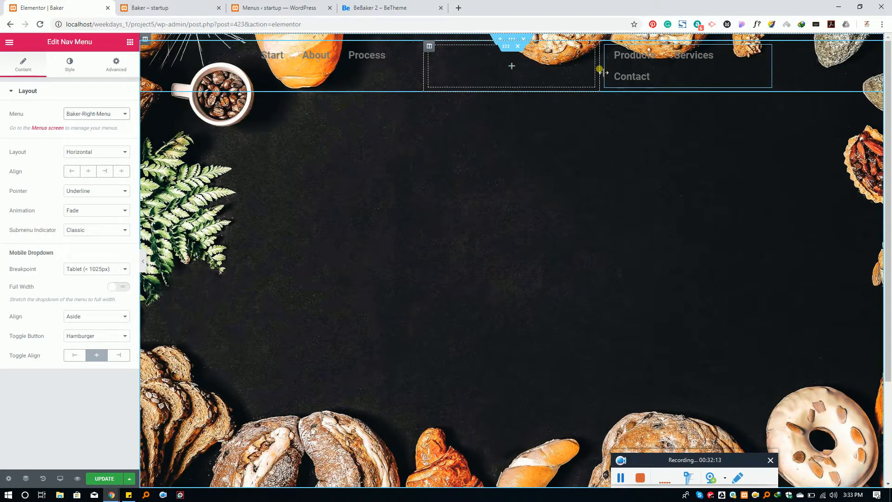
Widen the third column so its links fit on one line, and narrow the first column beside the middle one
left_click_drag(602, 73, 588, 67)
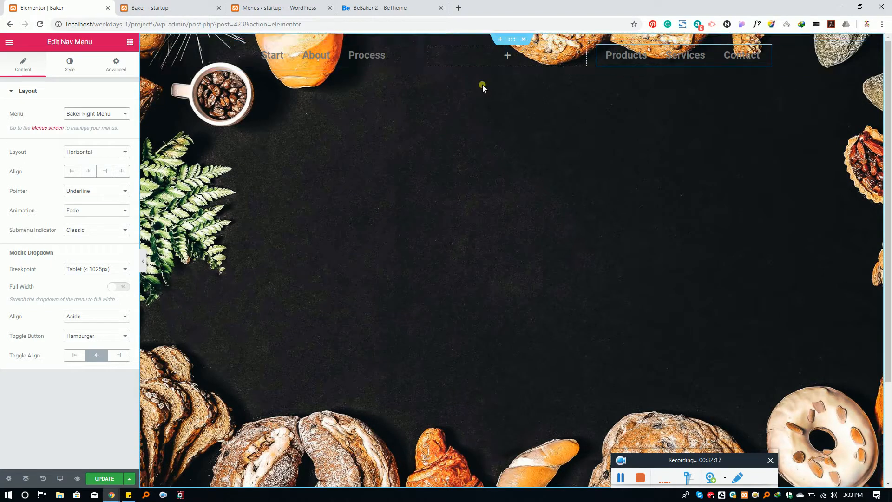
mouse_move(422, 59)
left_mouse_down()
mouse_move(390, 62)
mouse_move(404, 59)
left_mouse_up()
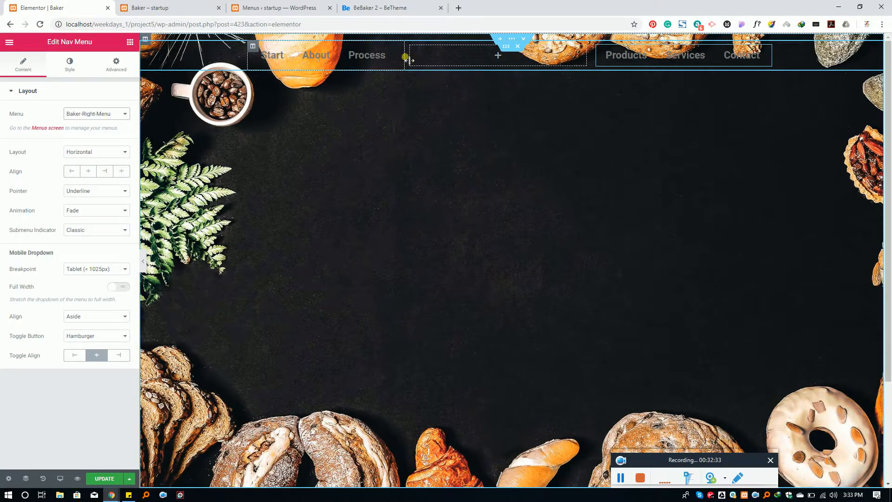
mouse_move(403, 57)
left_mouse_down()
mouse_move(456, 56)
mouse_move(365, 65)
mouse_move(405, 68)
left_mouse_up()
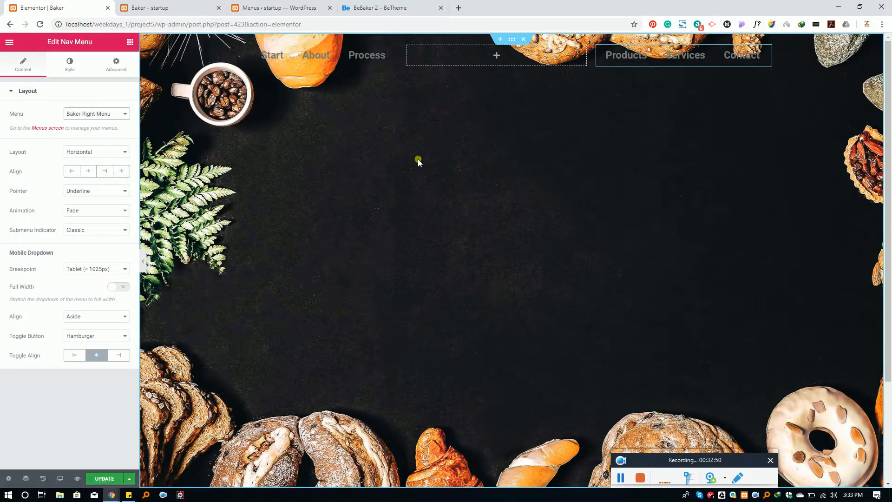
Compare the layout with the BeBaker 2 header and add an Image widget to the middle column for the logo
left_click(390, 6)
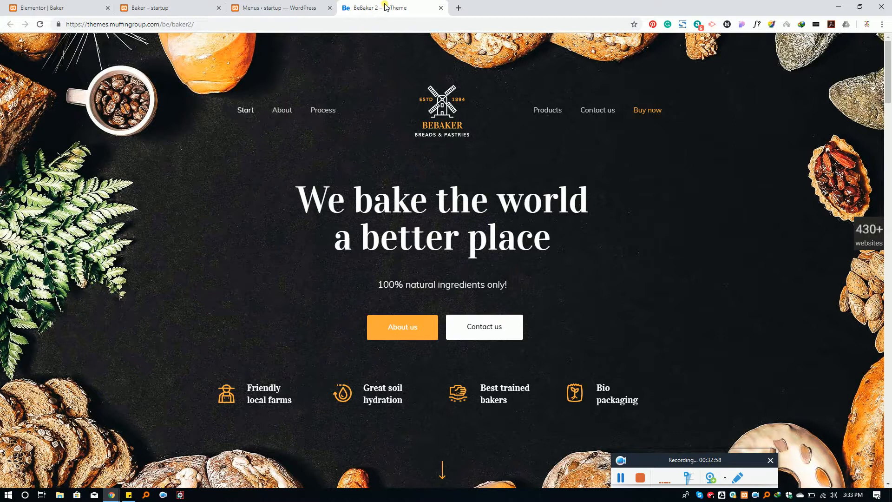
left_click(205, 6)
left_click(256, 7)
left_click(207, 2)
left_click(70, 4)
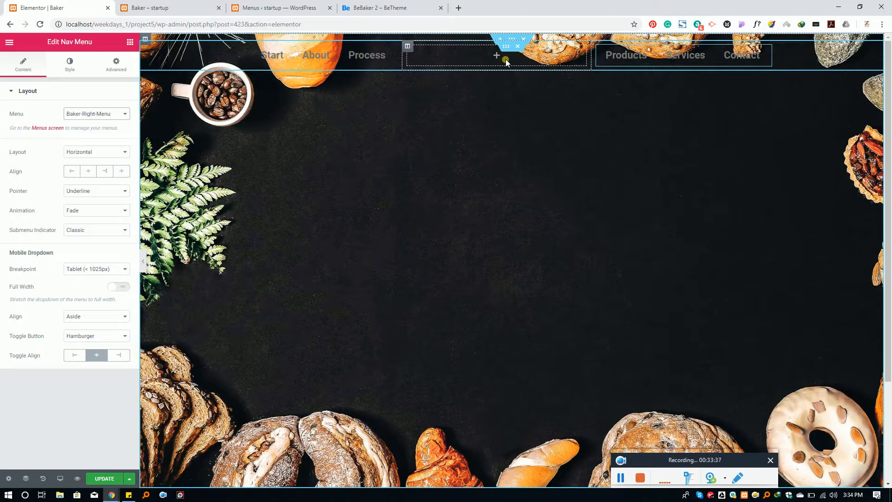
left_click(134, 43)
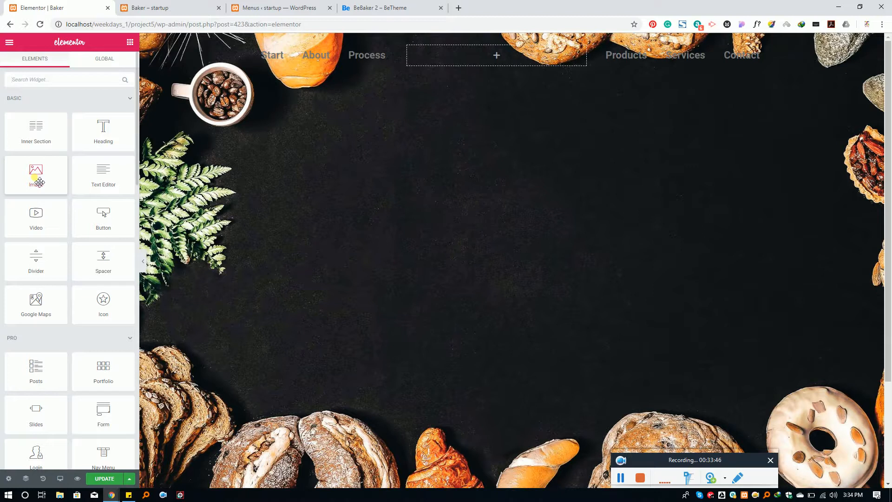
left_click_drag(40, 182, 482, 58)
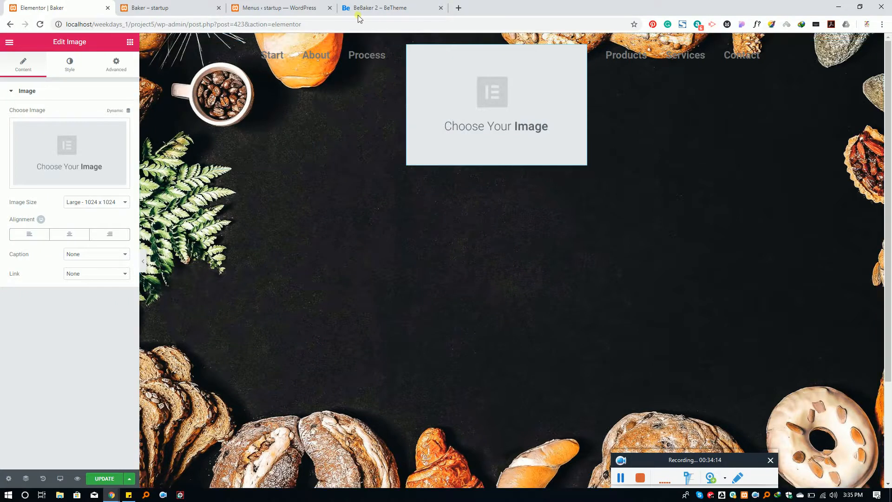
Upload the baker2 logo file from the Desktop and insert it into the middle column's Image widget
left_click(55, 156)
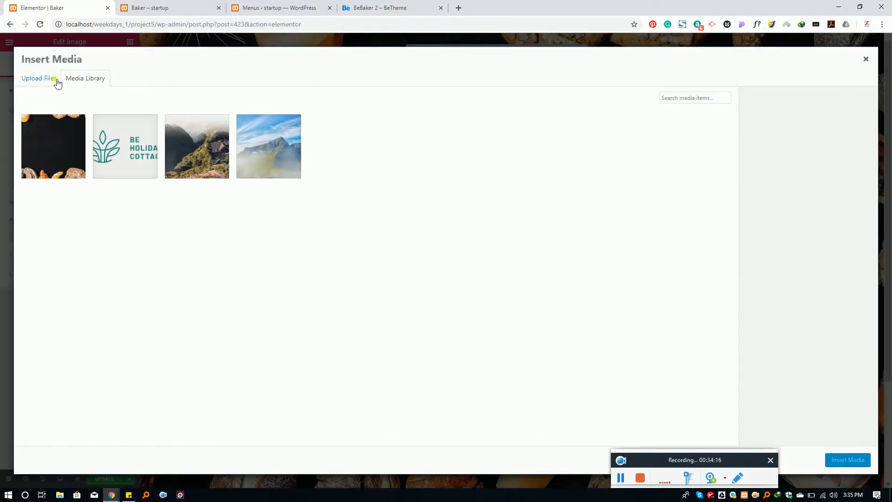
left_click(55, 82)
left_click(462, 247)
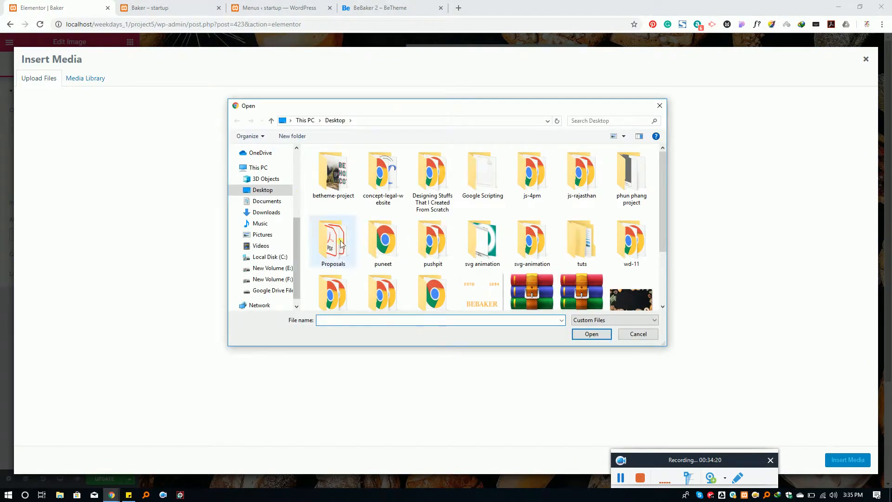
key("Right")
key("Return")
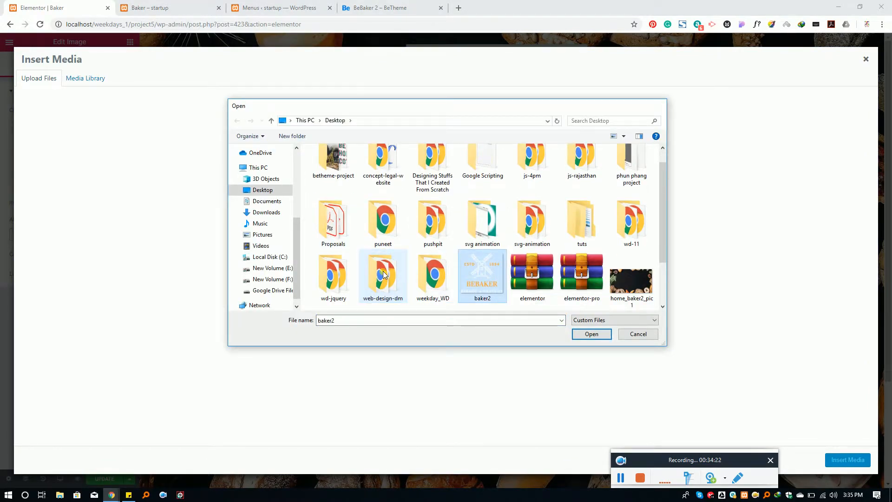
left_click(858, 461)
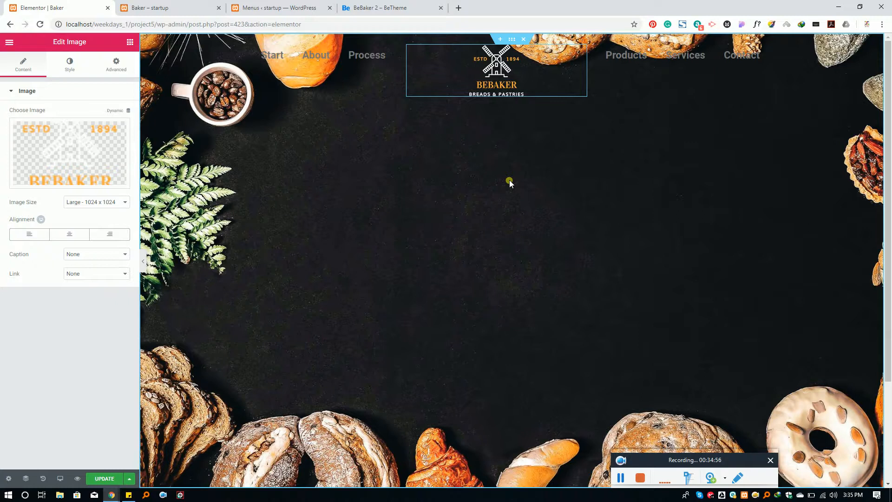
Set the logo image's width to 27% and update the page
left_click(78, 69)
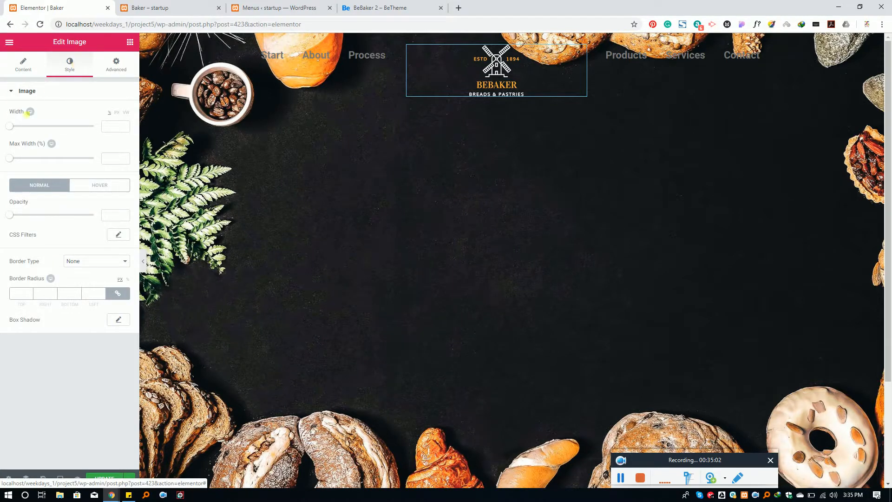
left_click(11, 127)
left_click_drag(13, 126, 38, 135)
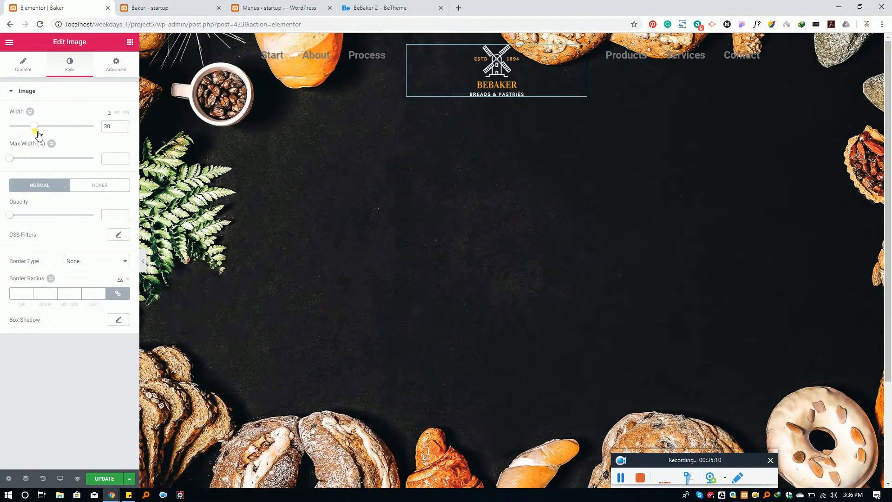
left_click_drag(38, 135, 33, 134)
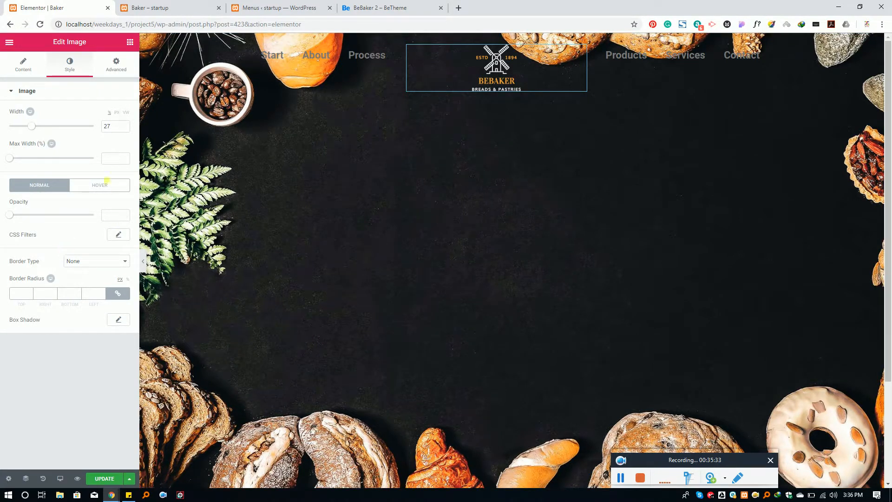
left_click(106, 479)
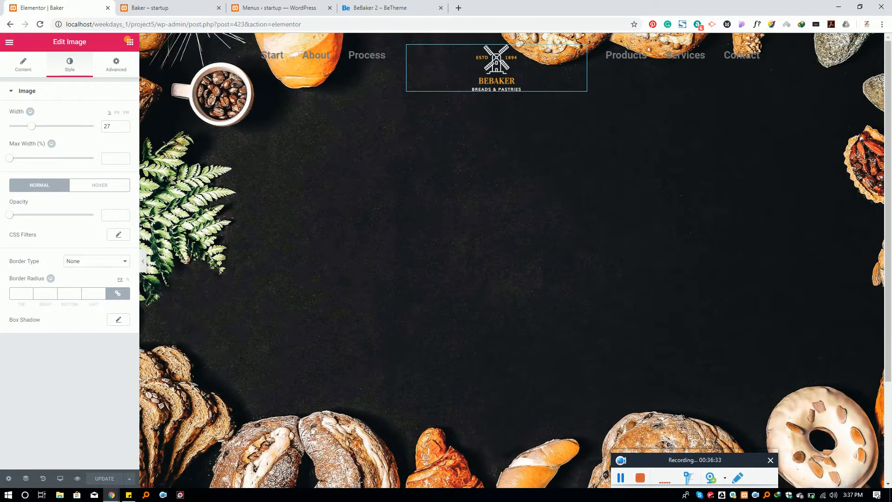
Add a Spacer widget above the header's inner section and set its space to 110
left_click(130, 41)
left_click_drag(113, 252, 441, 46)
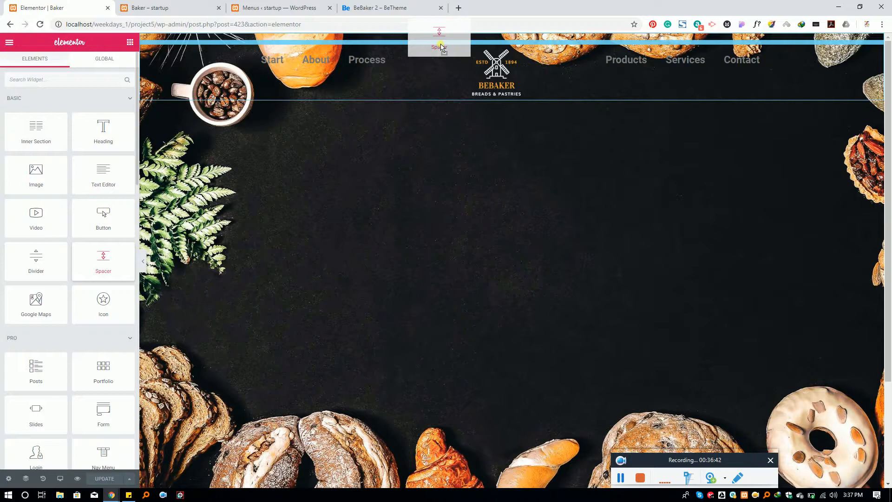
left_click_drag(441, 47, 440, 43)
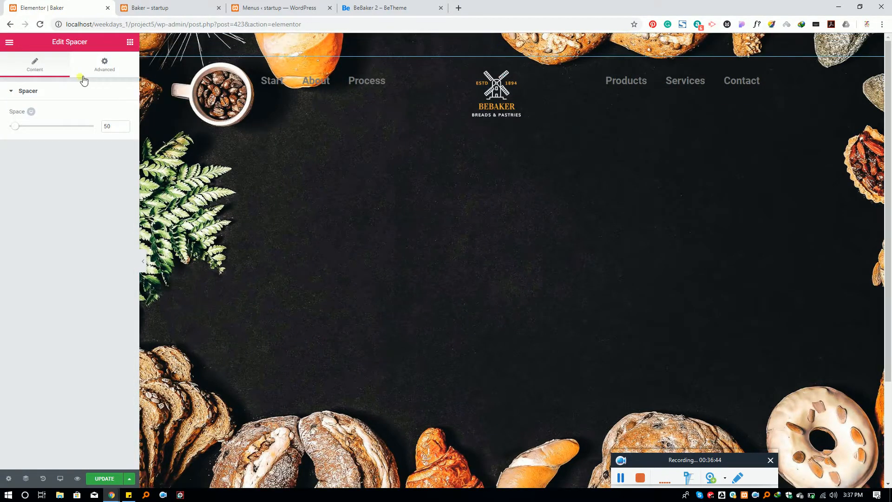
mouse_move(16, 126)
left_mouse_down()
mouse_move(75, 124)
mouse_move(42, 140)
mouse_move(4, 124)
mouse_move(18, 131)
mouse_move(6, 135)
left_mouse_up()
left_click_drag(3, 140, 26, 149)
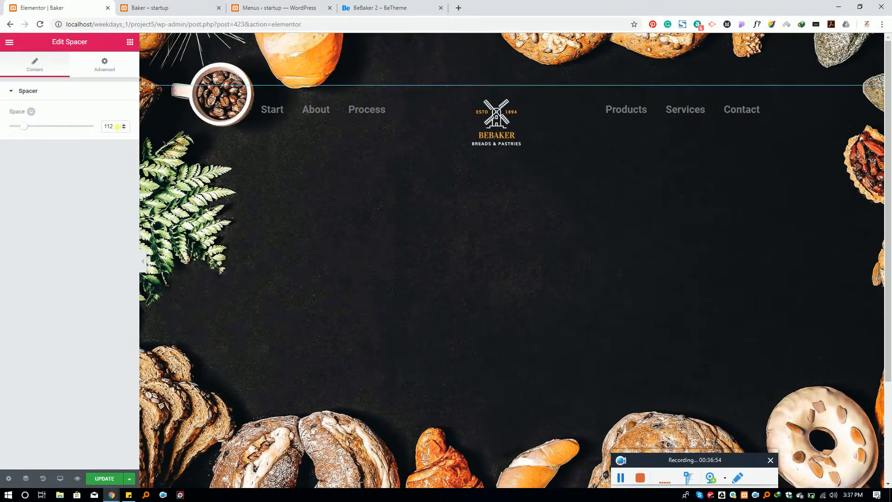
left_click(118, 126)
key("BackSpace")
type("0")
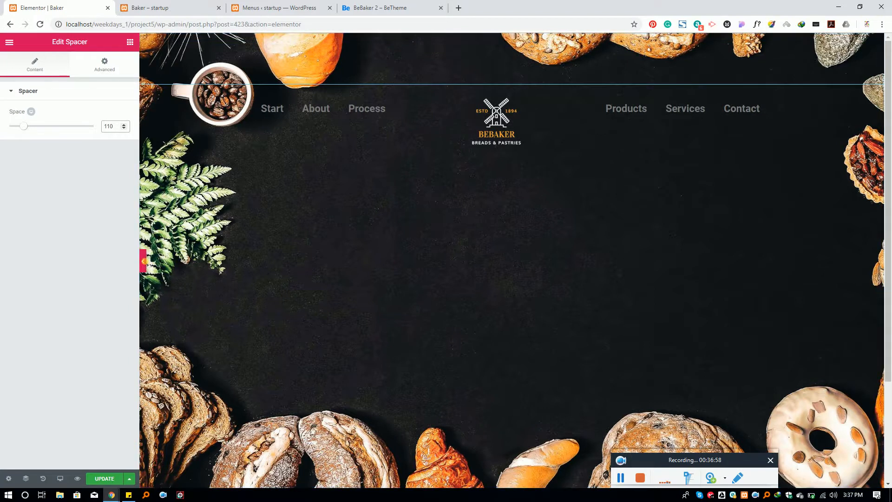
Preview the header at full width, update the page, and reload the live Baker page
left_click(143, 261)
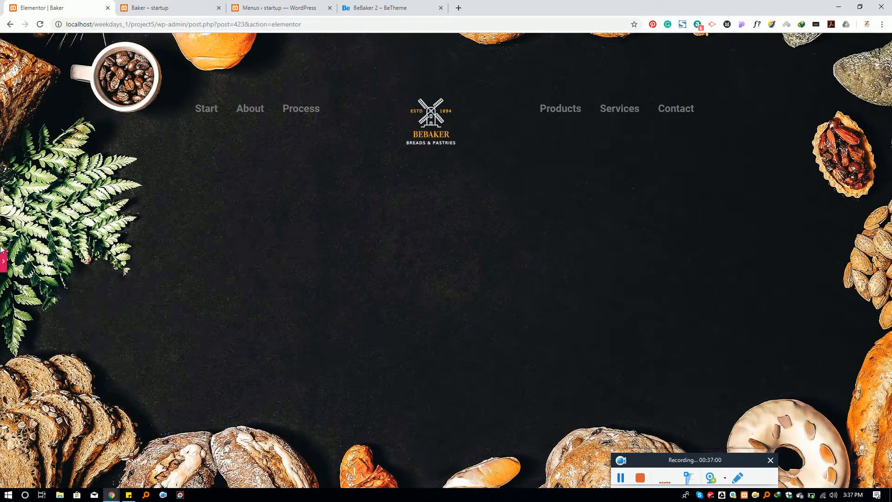
left_click(3, 260)
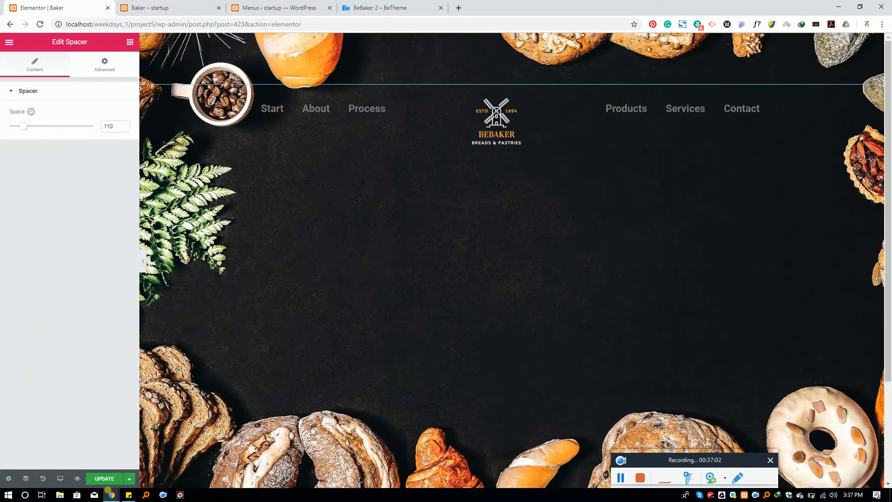
left_click(104, 484)
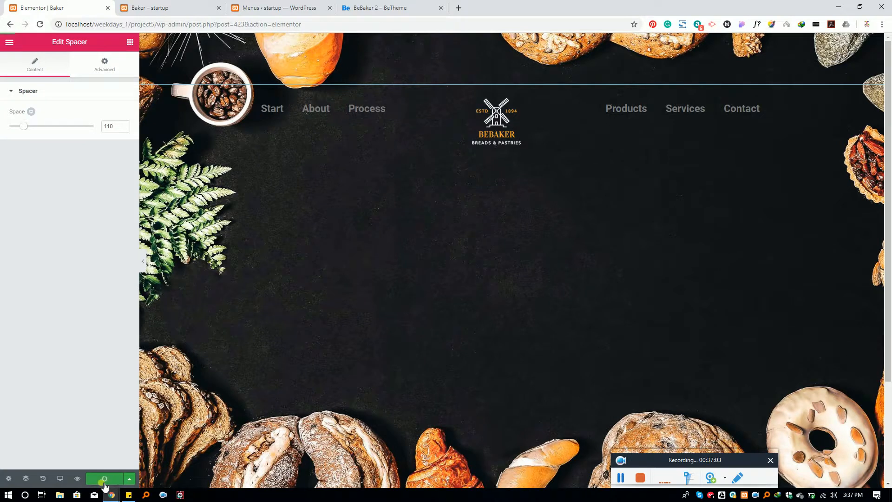
left_click(188, 4)
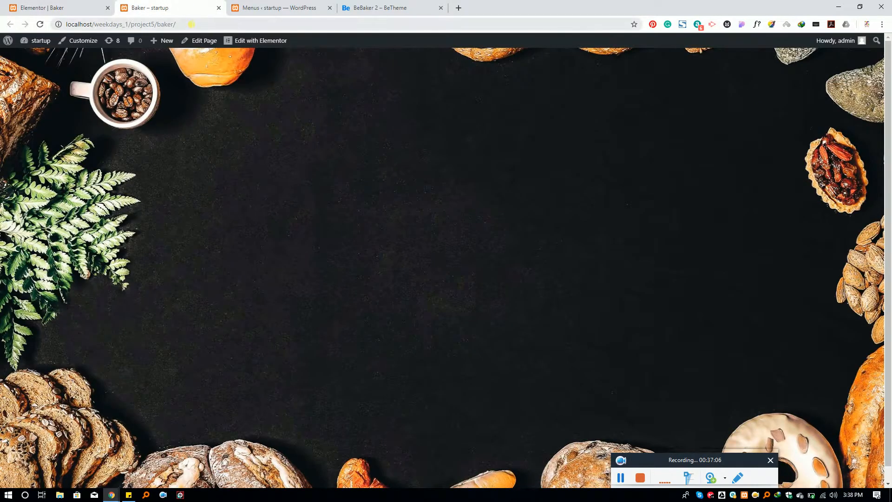
key("F5")
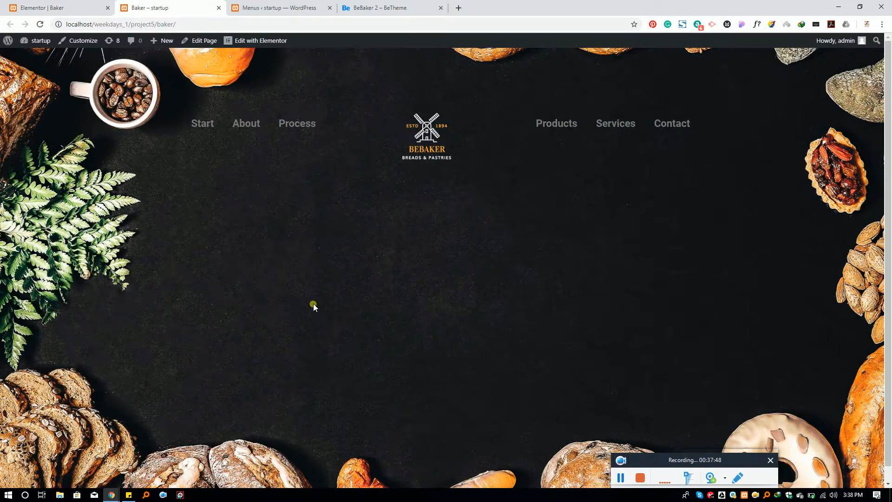
Compare the Baker page's header menus and logo with the BeBaker 2 reference header
left_click(263, 9)
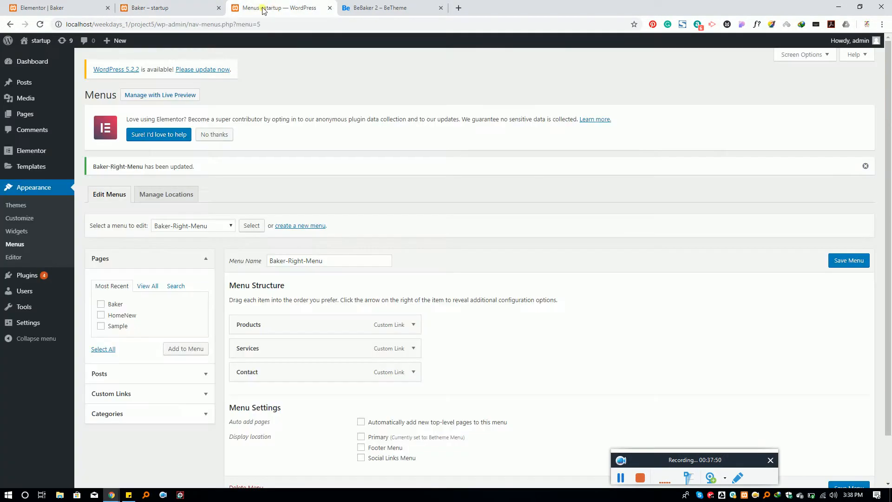
left_click(160, 8)
left_click(91, 7)
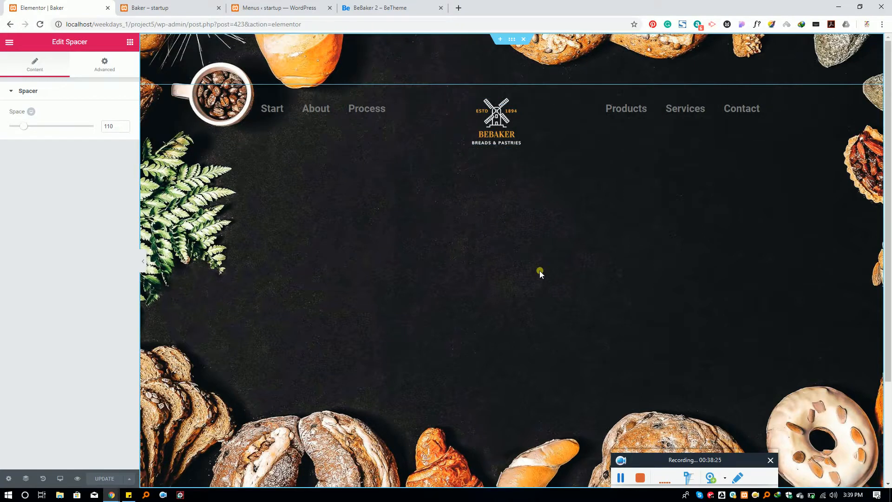
left_click(374, 8)
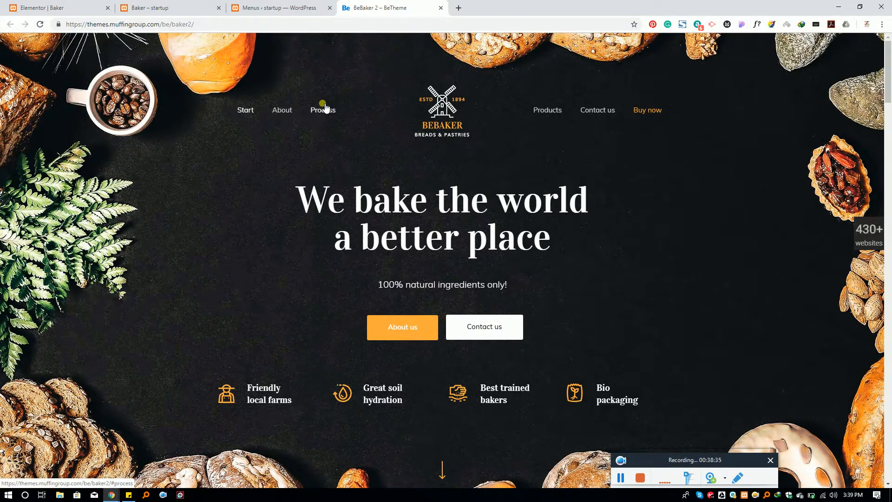
left_click(298, 8)
left_click(191, 8)
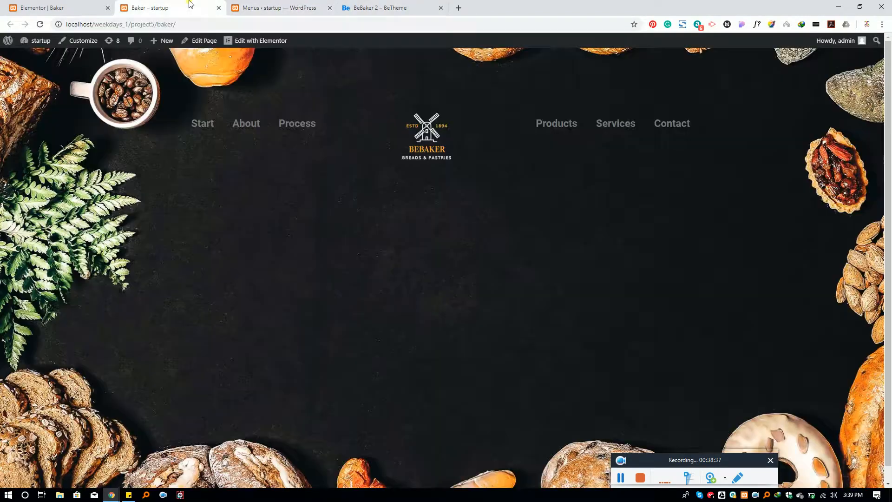
left_click(92, 8)
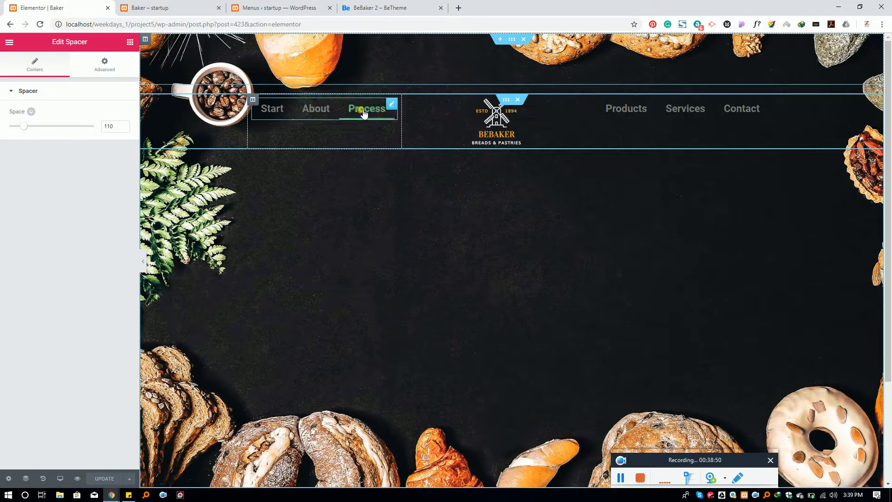
Set the Pointer of the Baker-Left-Menu nav widget to None
left_click(395, 105)
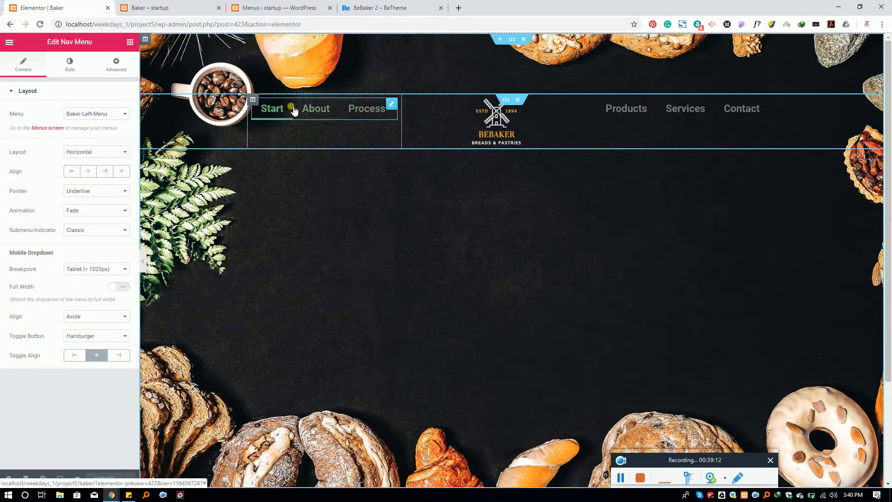
left_click(84, 191)
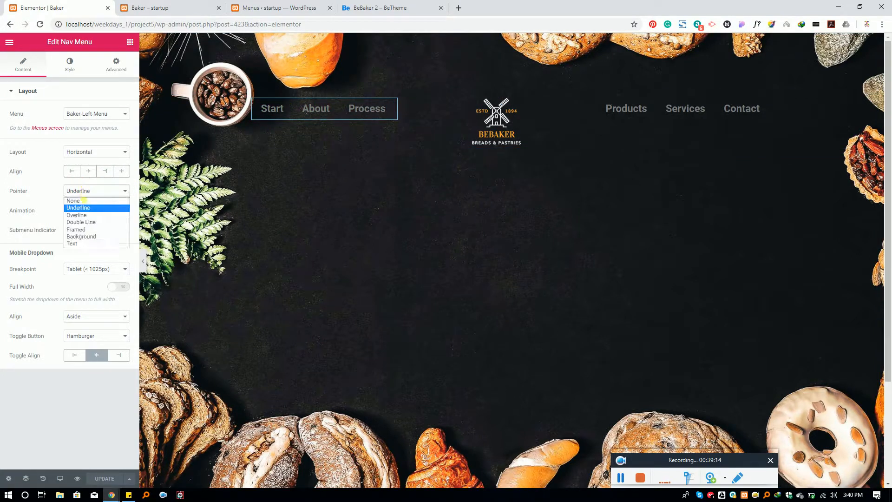
left_click(85, 201)
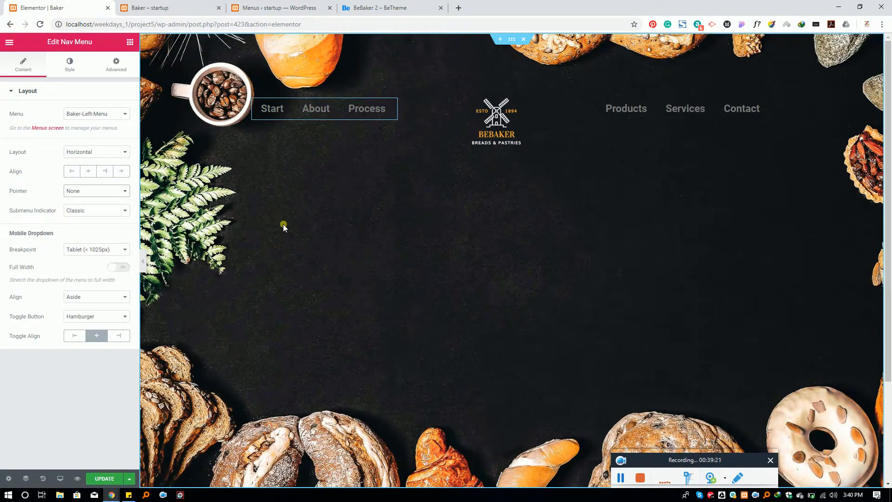
Set the left nav menu's normal text color to white
left_click(74, 69)
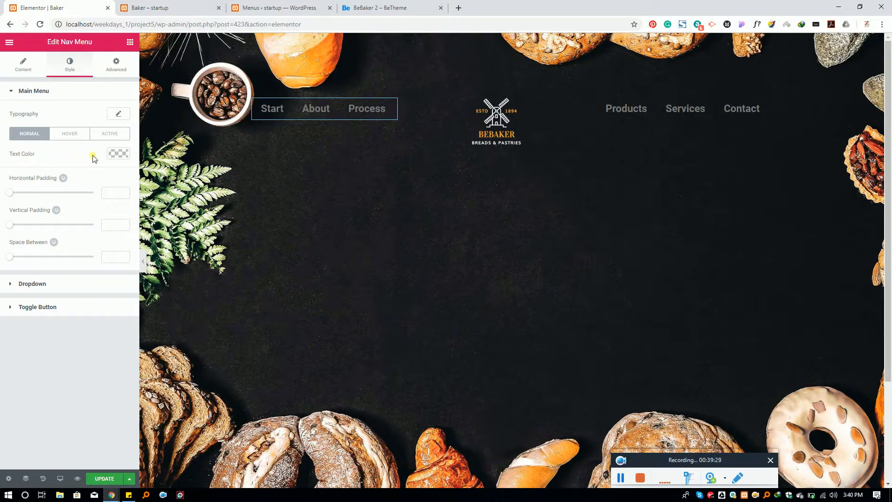
left_click(117, 154)
left_click_drag(58, 216, 3, 164)
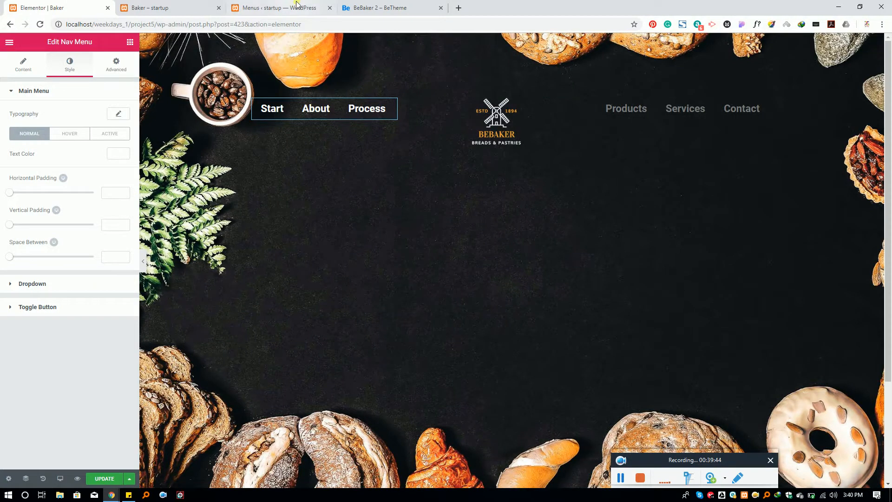
Inspect the Start link on the BeBaker 2 page with the browser developer tools to find its font
left_click(387, 2)
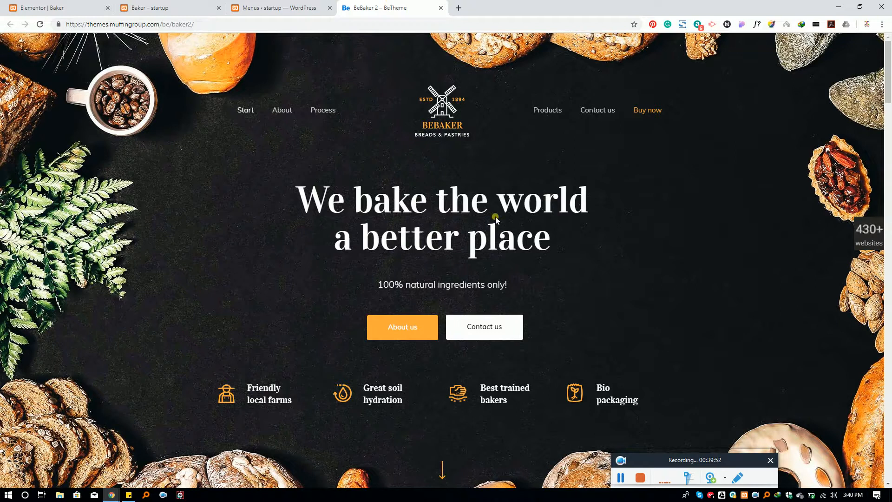
key("F12")
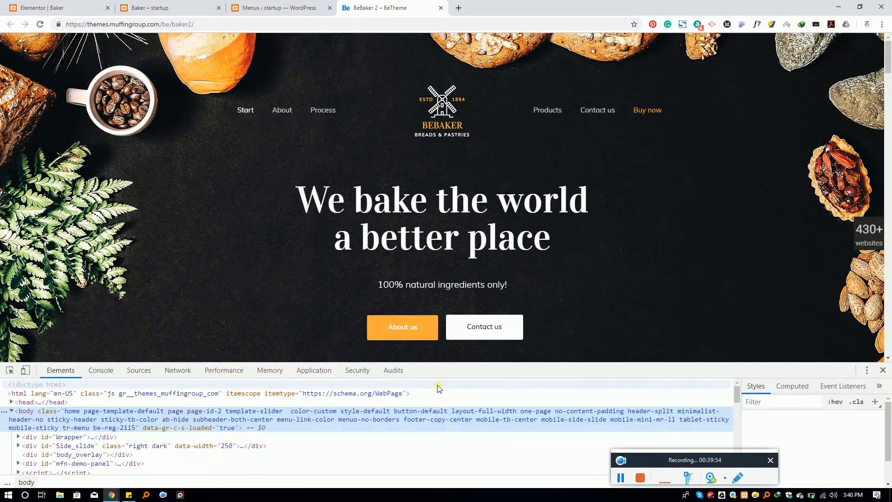
left_click_drag(445, 375, 431, 286)
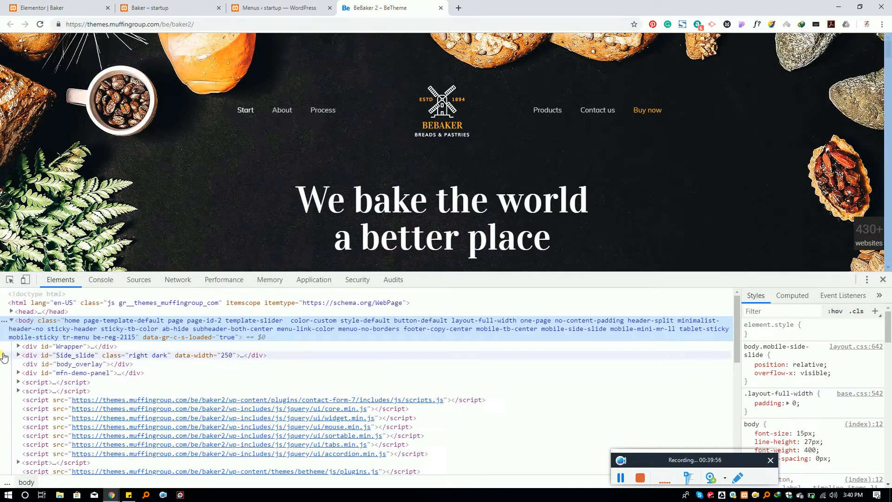
left_click(9, 279)
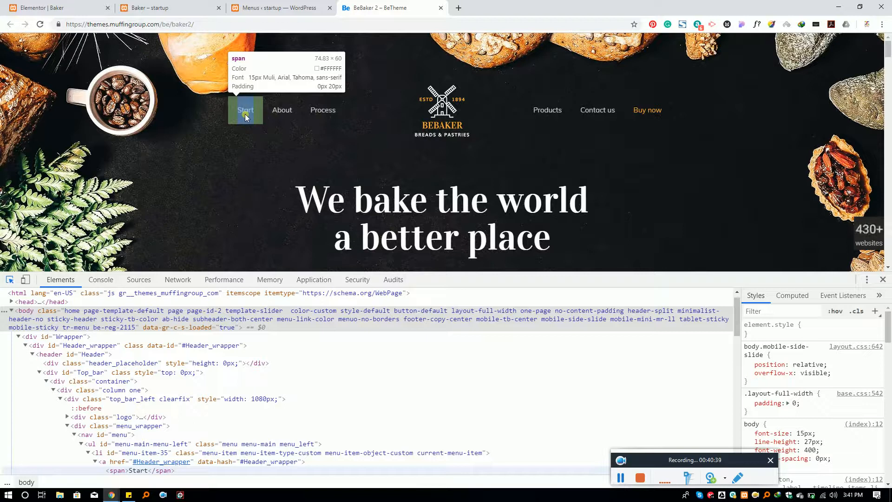
left_click(245, 113)
Set the left nav menu's typography family to Muli in Elementor
left_click(51, 7)
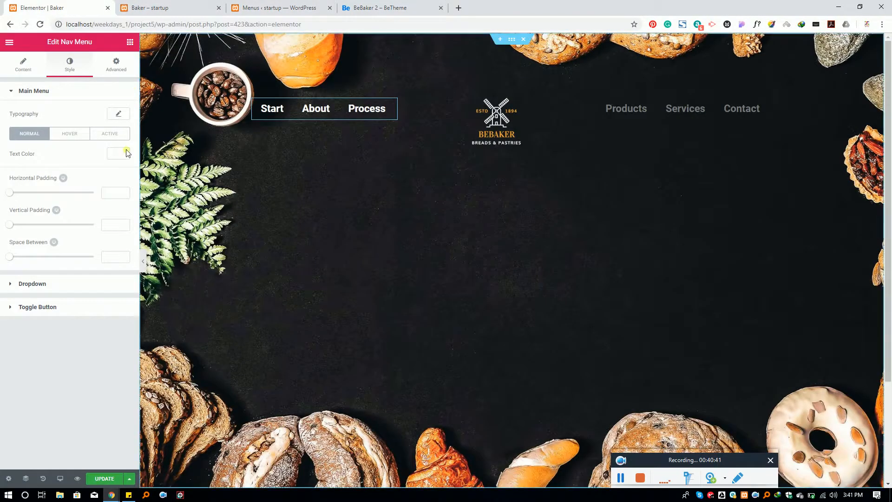
left_click(123, 114)
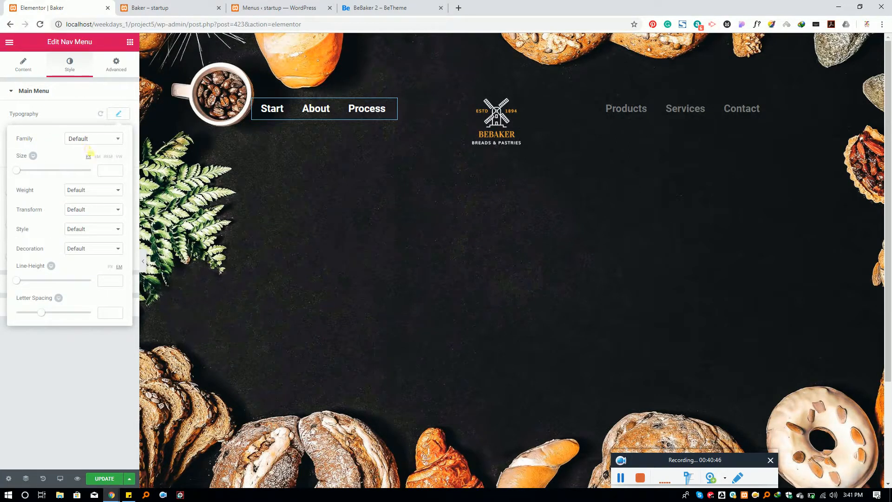
left_click(91, 140)
type("mul")
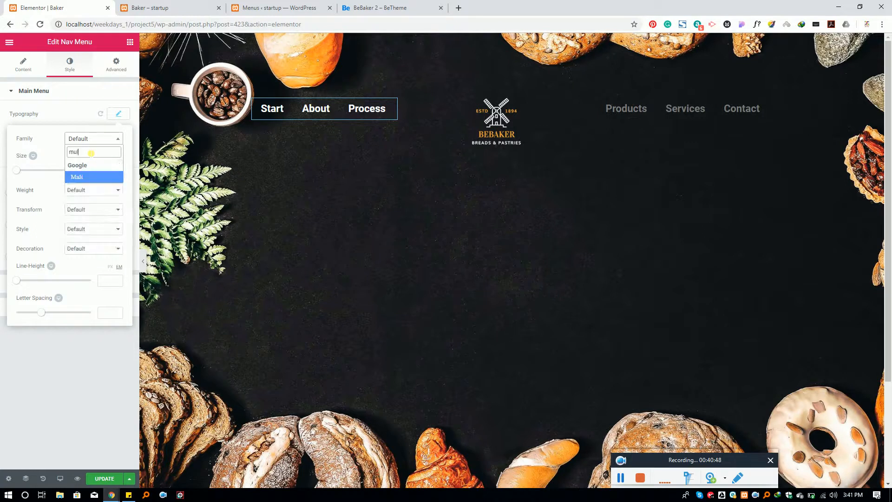
left_click(93, 178)
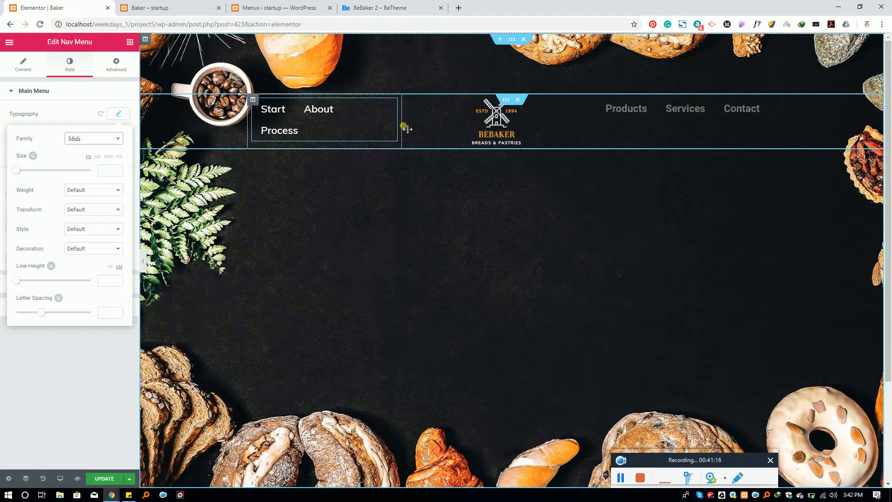
Widen the left menu's column slightly so its links share one line, and set the left nav menu's font size to 17 px
left_click_drag(408, 129, 416, 129)
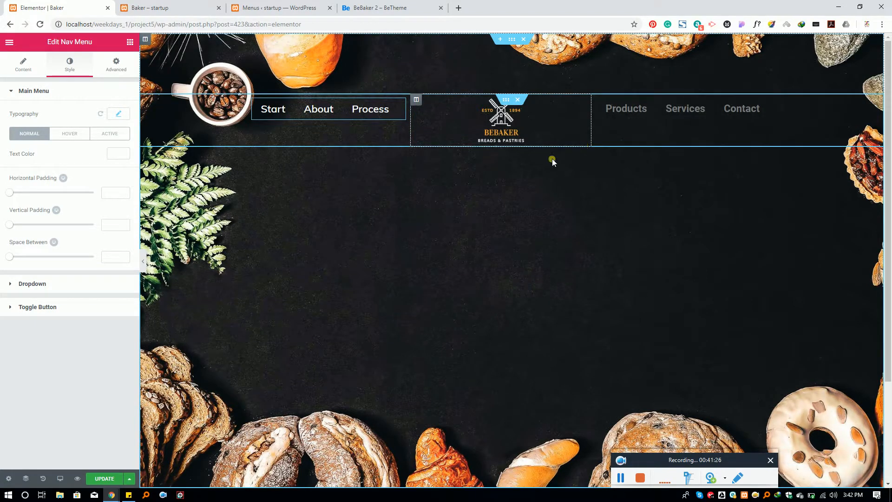
left_click(118, 114)
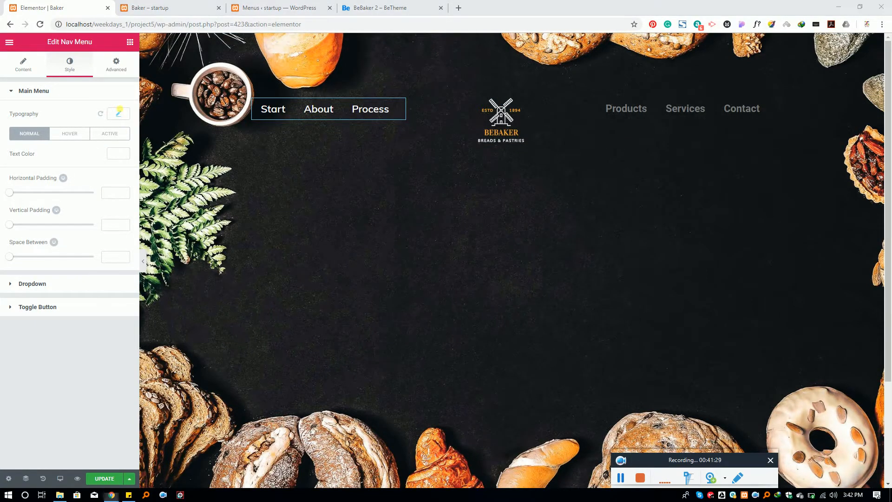
left_click(571, 263)
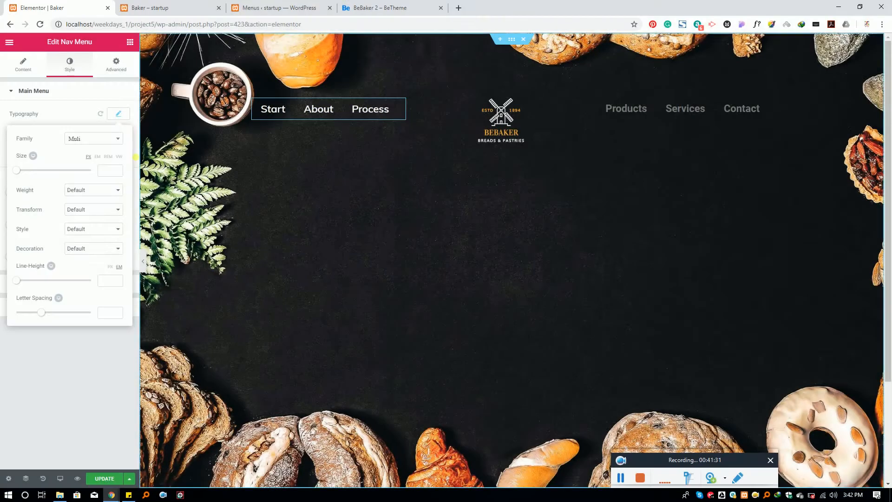
left_click(106, 171)
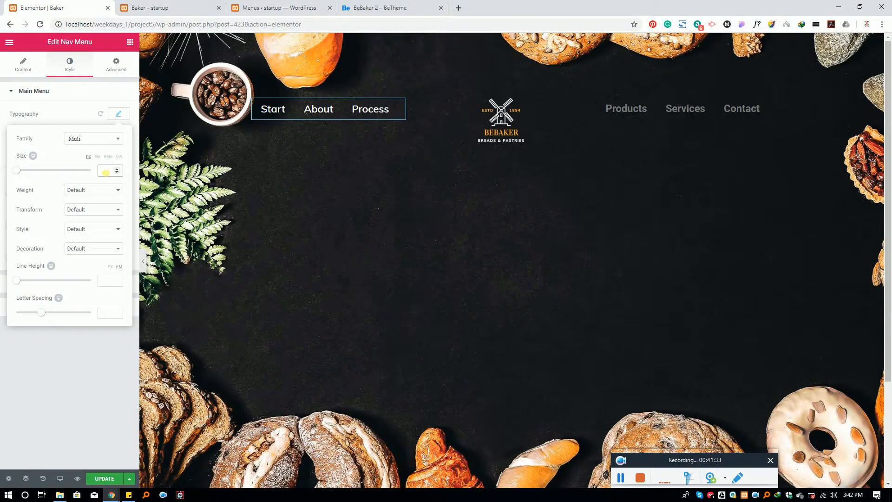
type("15")
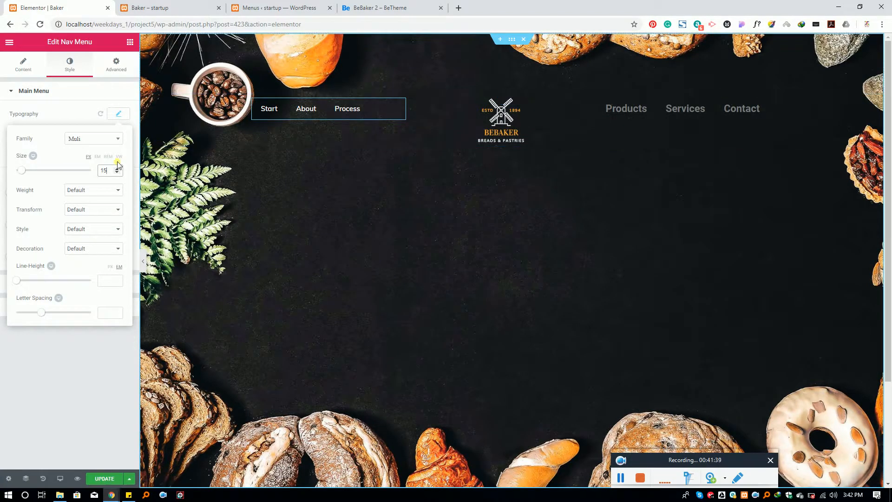
key("BackSpace")
type("7")
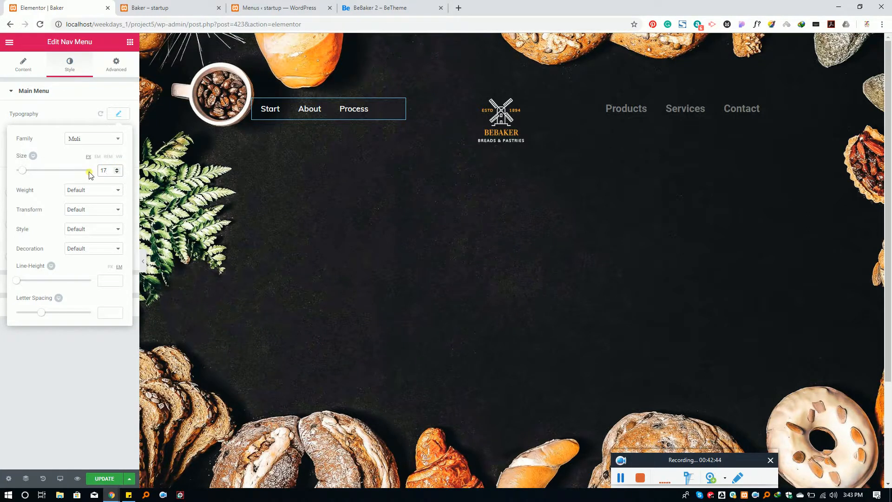
left_click(21, 280)
left_click(5, 278)
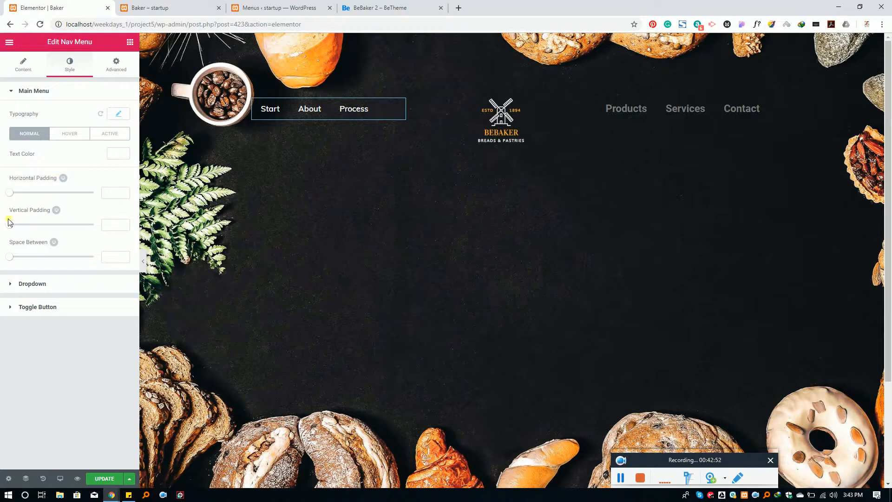
Set the left nav menu's vertical padding to 36, using the BeBaker 2 page as the reference for its alignment beside the logo
left_click_drag(15, 229, 36, 232)
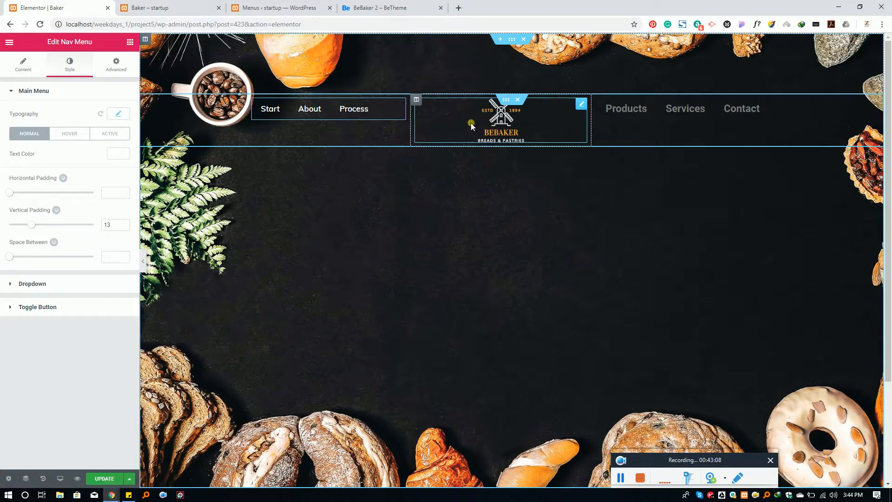
left_click(385, 7)
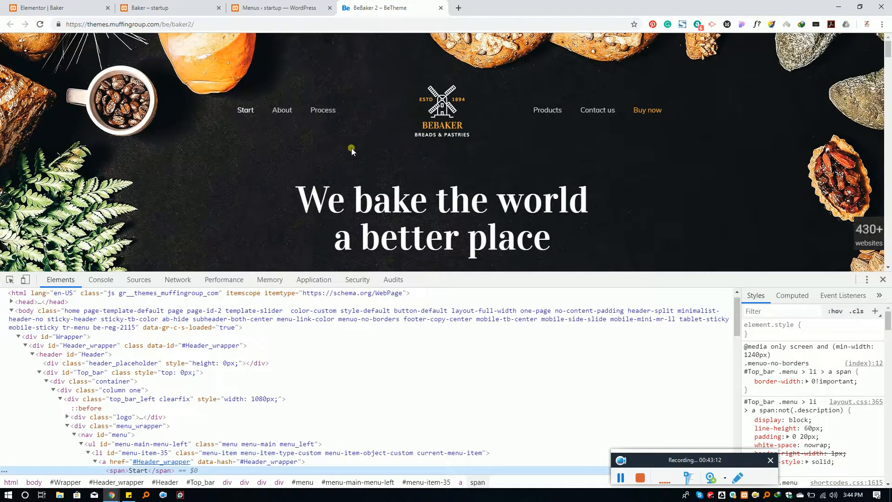
left_click(41, 8)
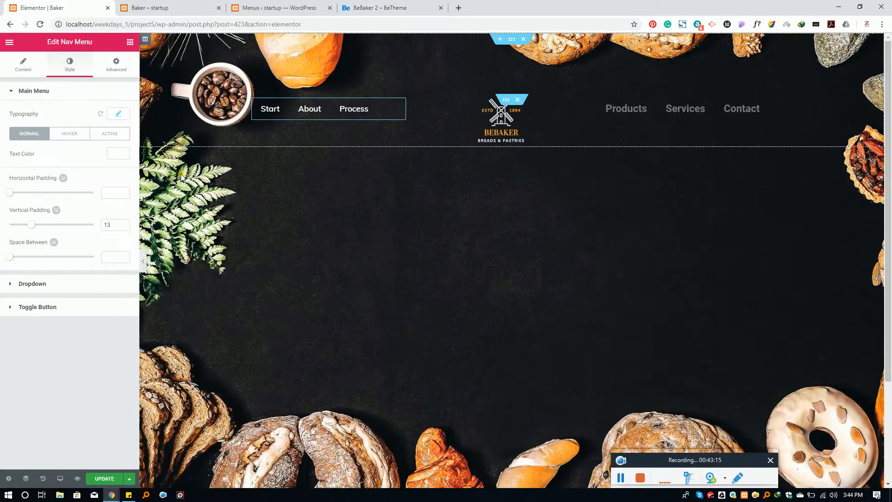
left_click_drag(40, 229, 70, 231)
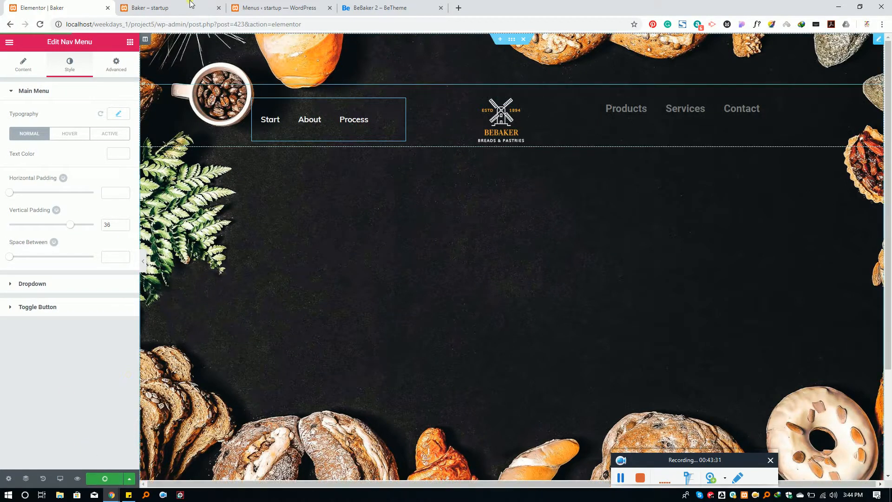
Reload the live Baker page to check the left menu's vertical position, and return to the Elementor editor
key("ctrl+Tab")
key("F5")
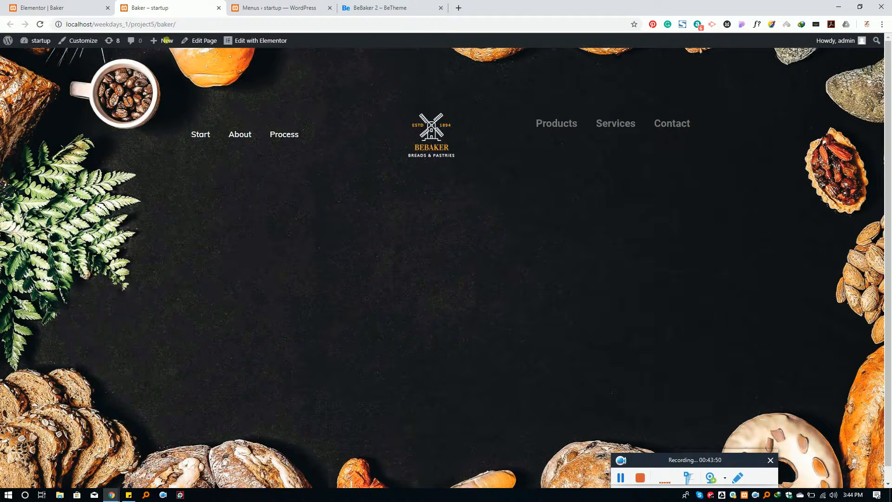
key("ctrl+shift+Tab")
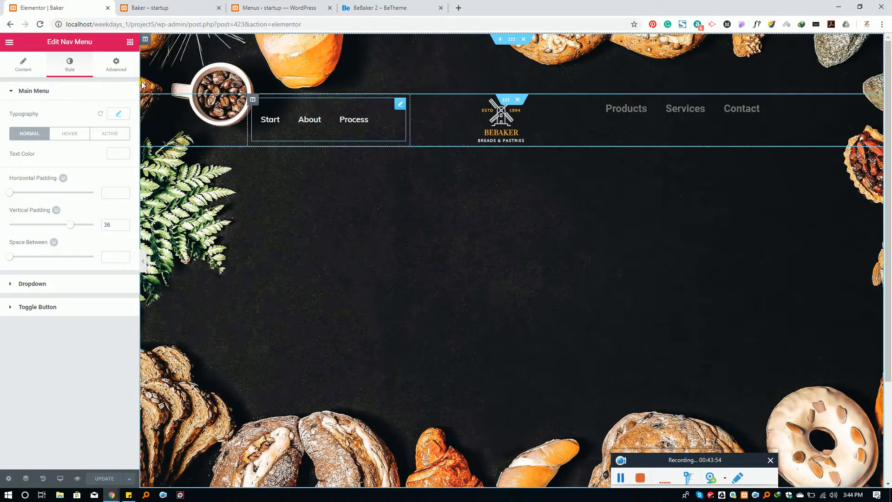
Align the left nav menu to the center of its column and update the page
left_click(30, 66)
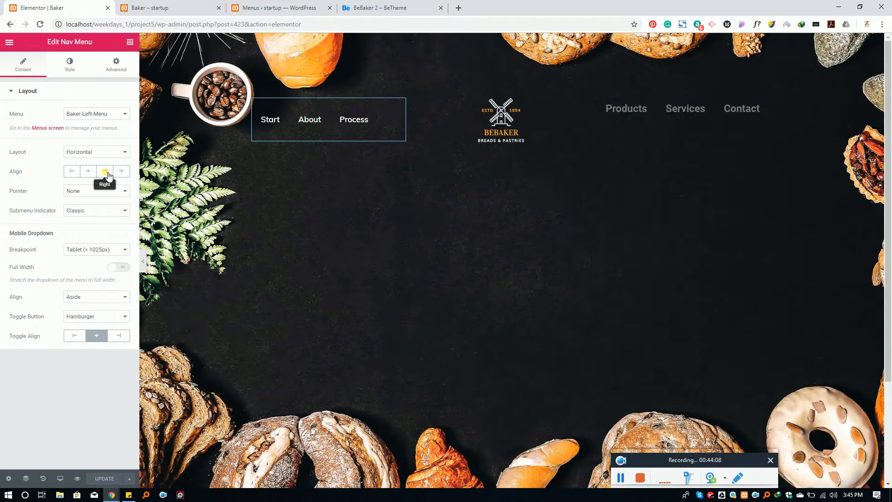
left_click(88, 171)
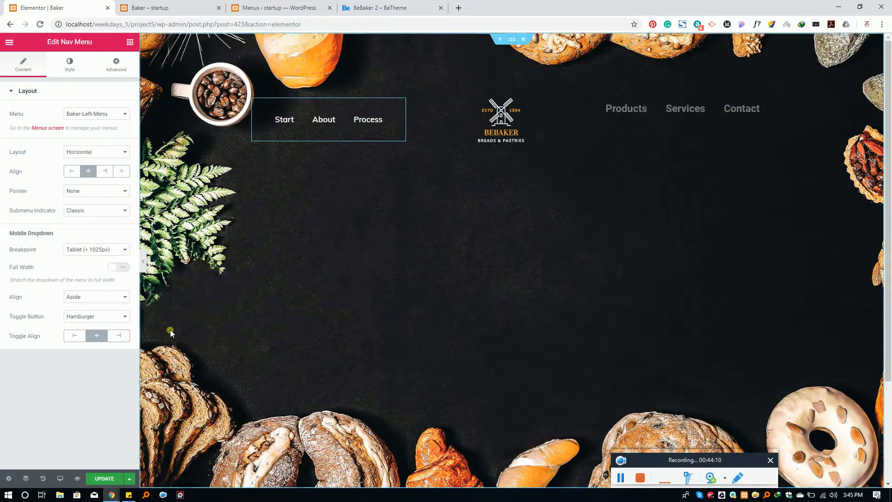
left_click(105, 478)
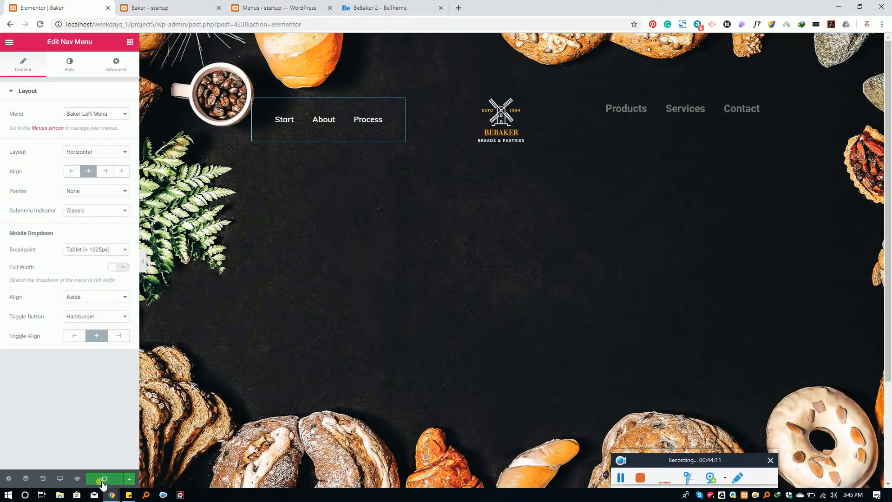
Compare the header menus on the BeBaker 2 page with the reloaded live Baker page, and return to the Elementor editor
left_click(295, 4)
left_click(357, 4)
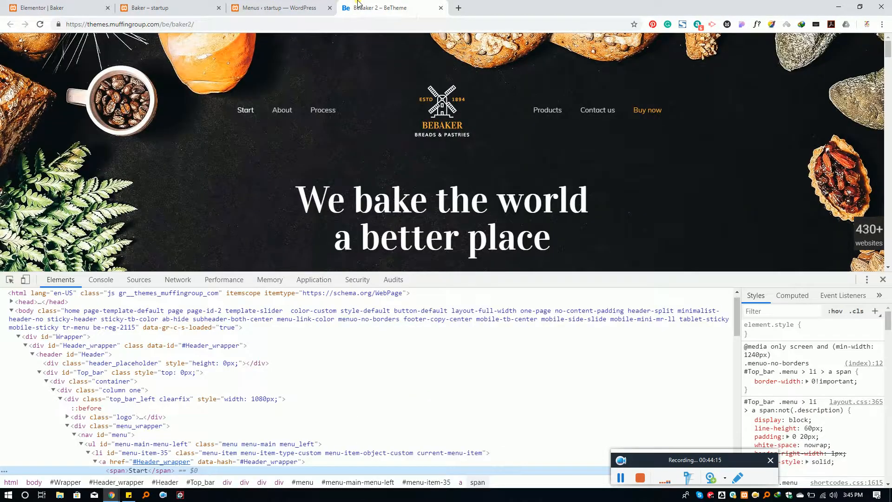
left_click(166, 8)
key("F5")
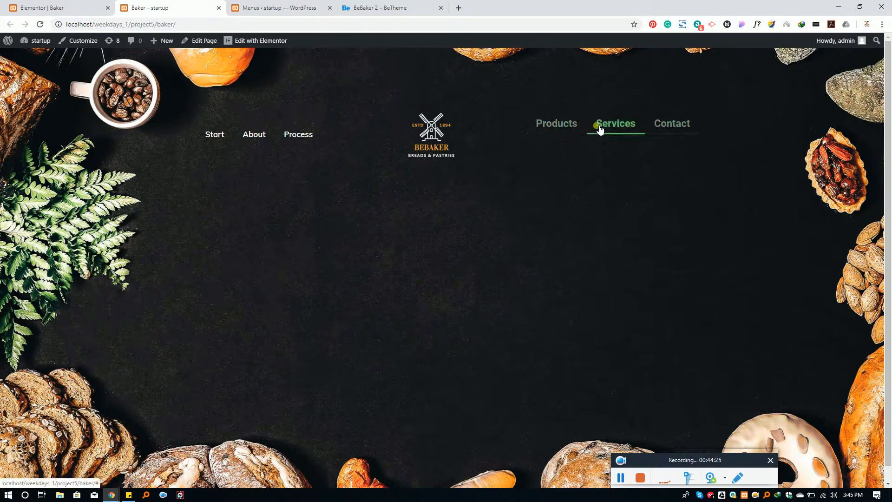
left_click(58, 7)
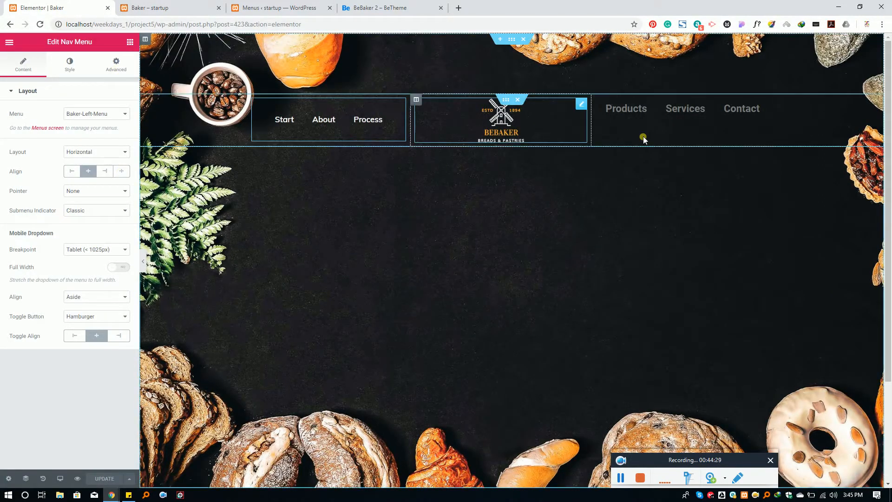
Set the Pointer of the Baker-Right-Menu nav widget to None
left_click(767, 106)
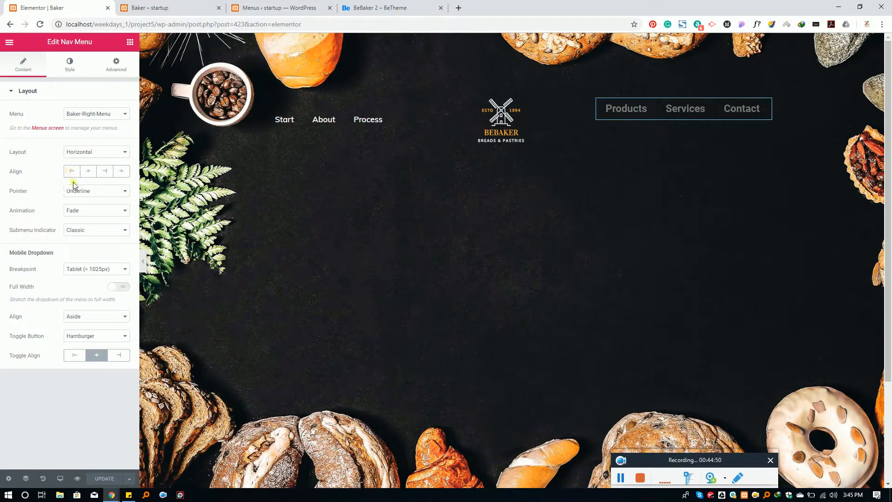
left_click(80, 191)
left_click(79, 198)
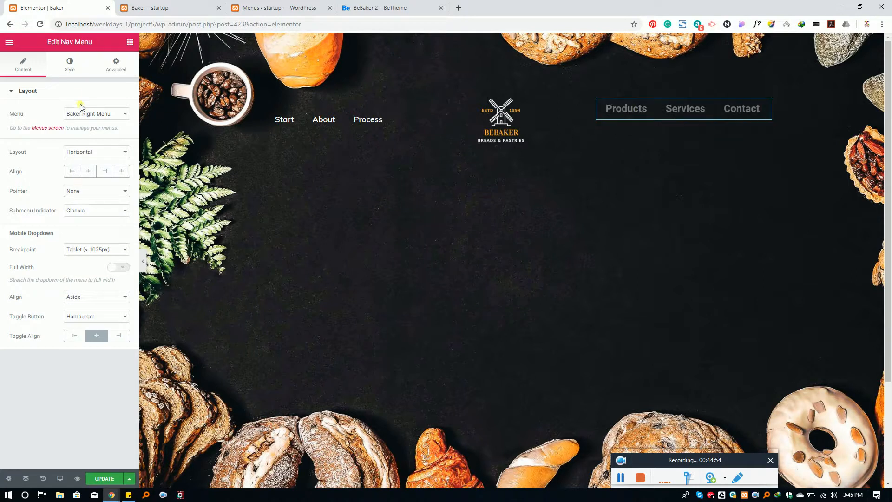
Set the right nav menu's typography family to Muli and its font size to 17 px
left_click(70, 64)
left_click(124, 116)
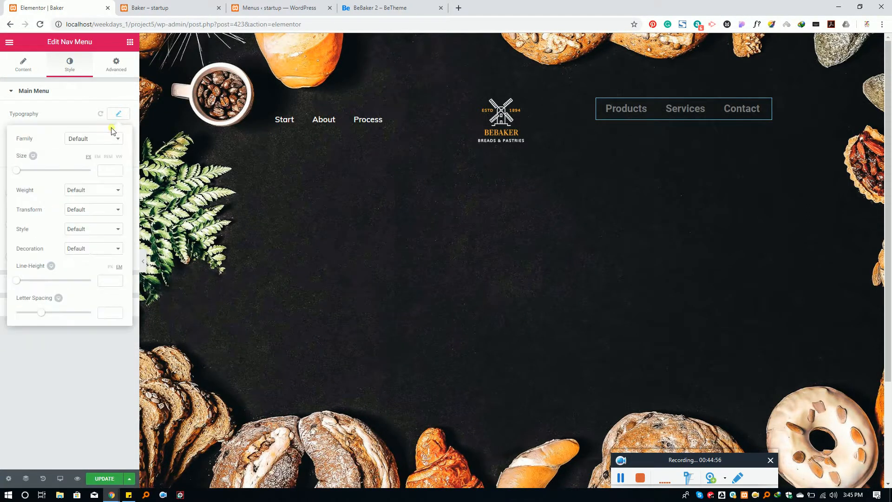
left_click(99, 139)
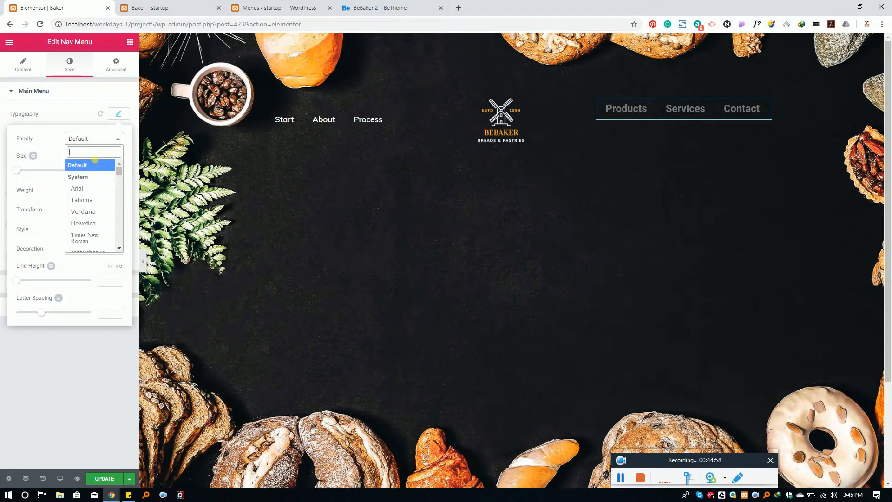
type("mul")
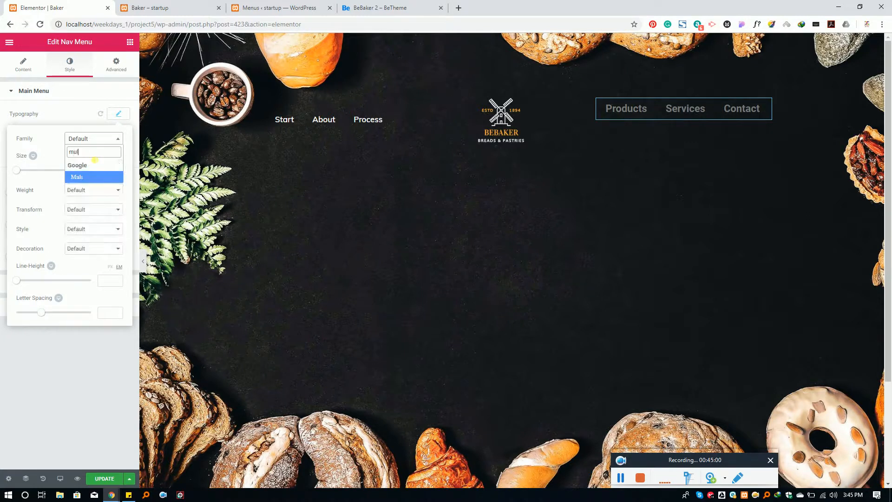
type("i")
left_click(80, 177)
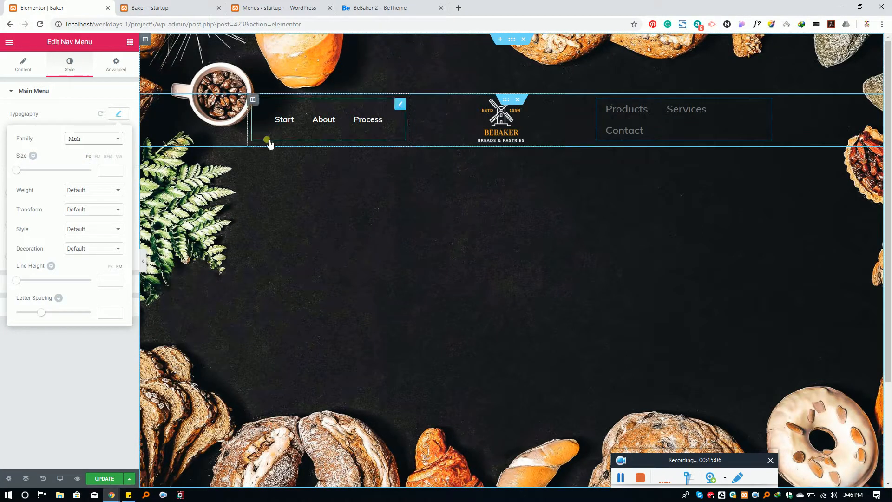
left_click(102, 170)
type("1")
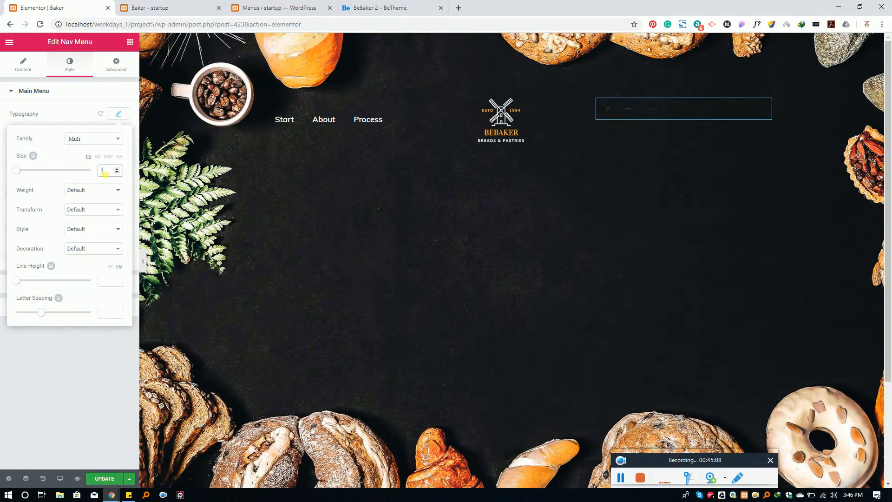
type("7")
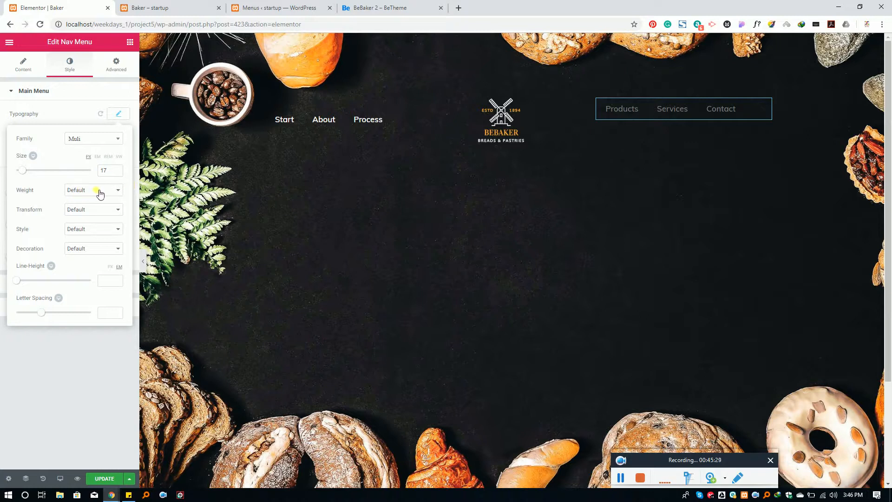
left_click(119, 113)
Set the right nav menu's normal text color to white (#ffffff)
left_click(119, 157)
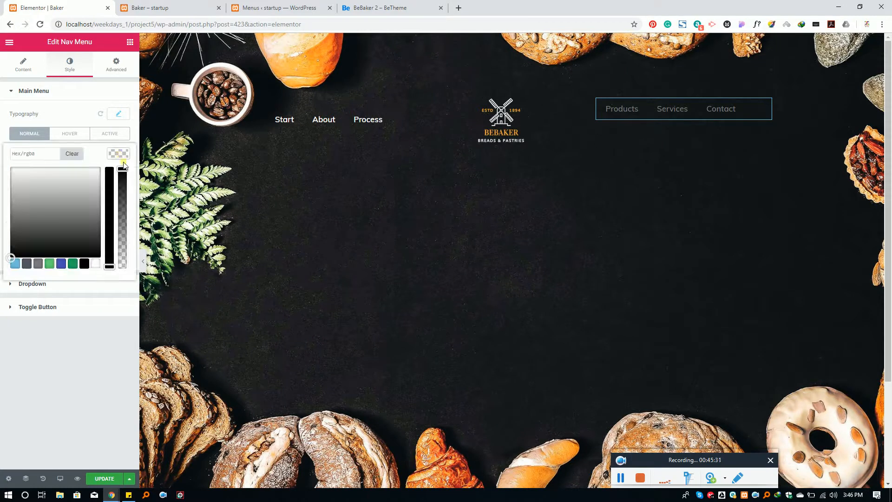
left_click_drag(72, 189, 55, 157)
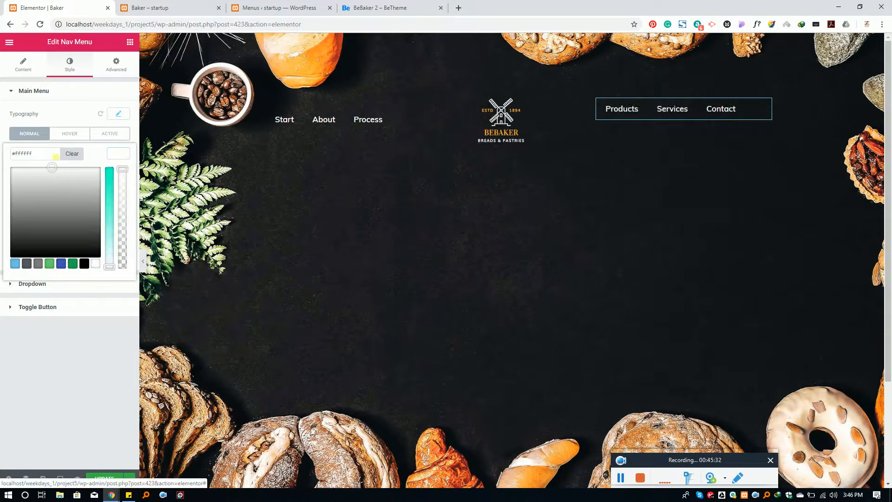
left_click(126, 153)
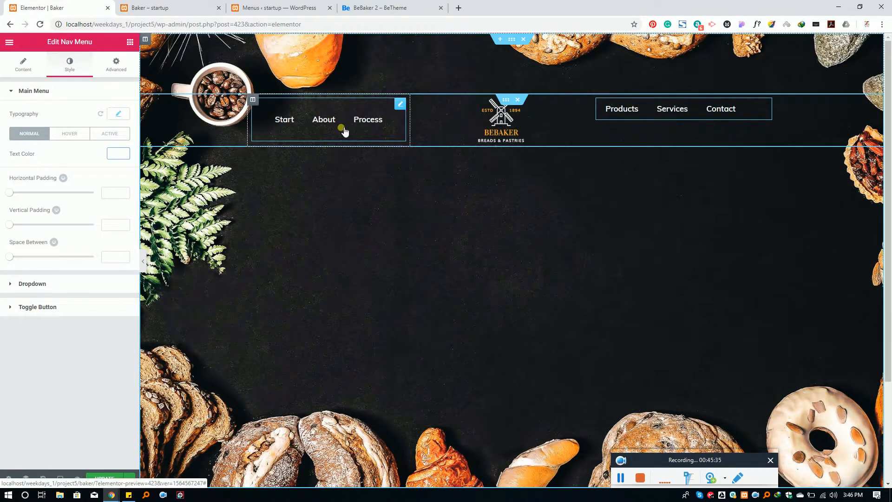
Look up the left nav menu's vertical padding and set the right nav menu's vertical padding to the same value, 36
left_click(398, 104)
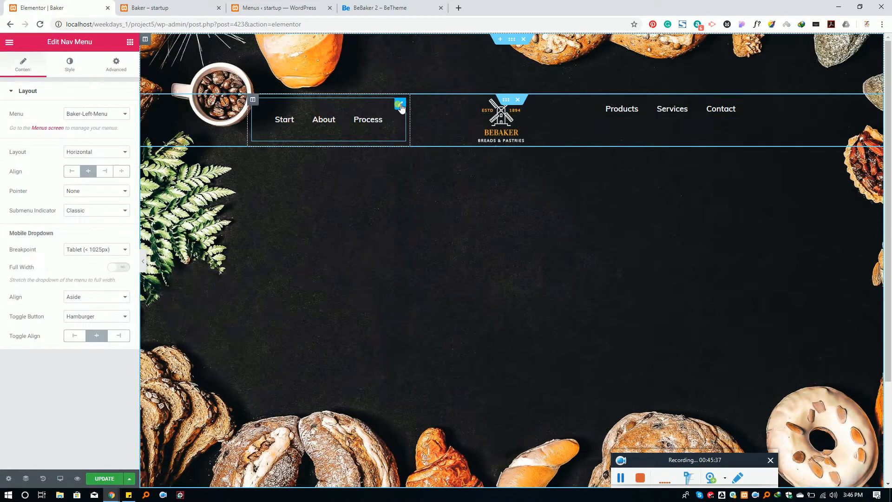
left_click(73, 61)
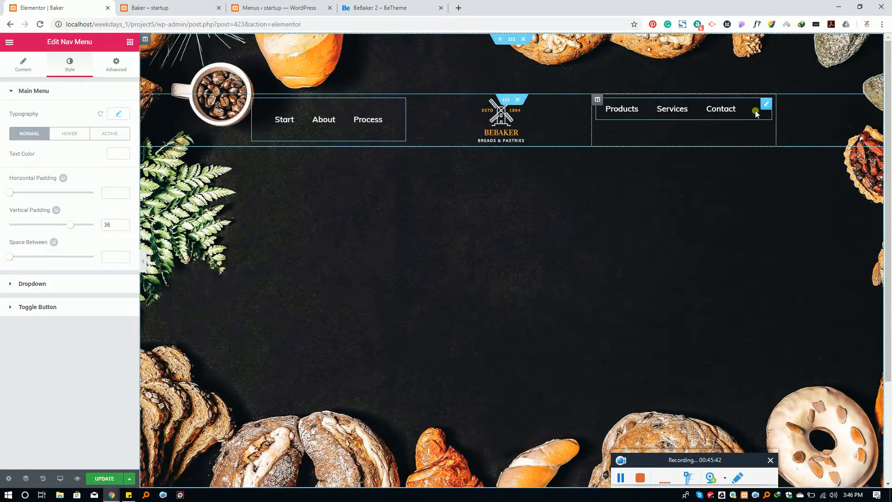
left_click(733, 110)
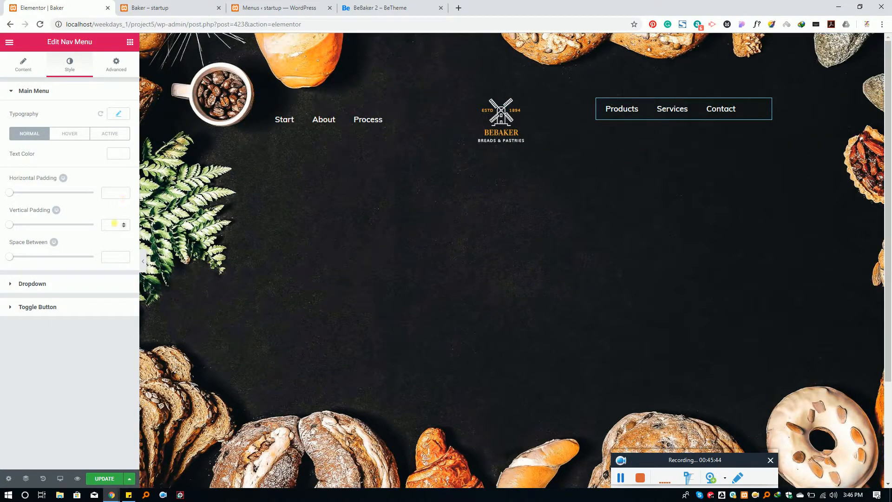
left_click(114, 224)
type("36")
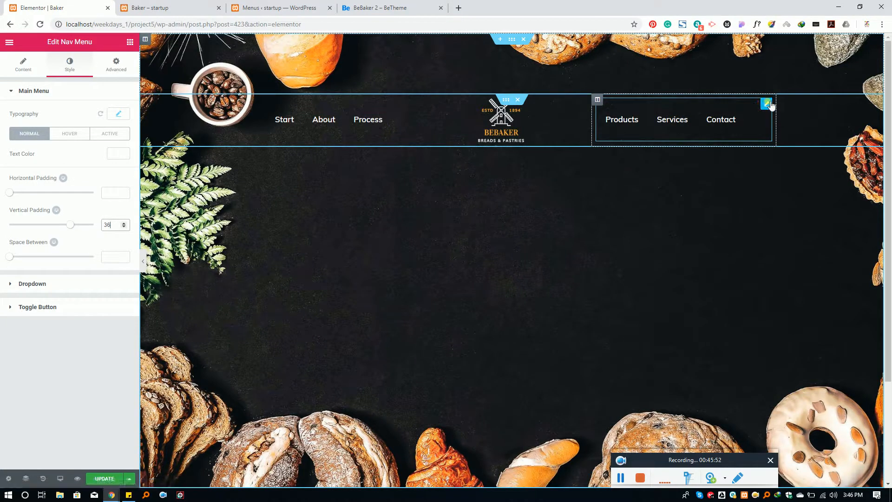
Center the alignment of the right nav menu and update the page
left_click(23, 65)
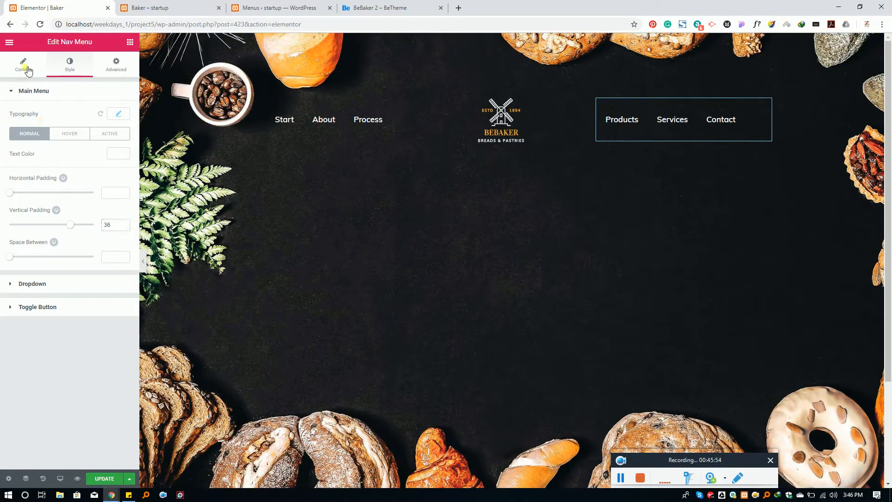
left_click(88, 171)
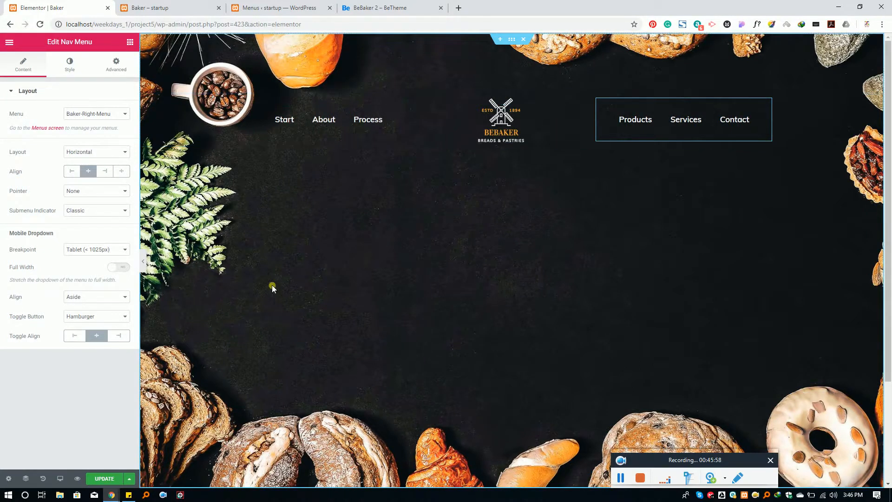
left_click(103, 478)
Reload the Baker page preview and compare its header with the BeBaker 2 reference, closing the reference's developer tools
left_click(150, 8)
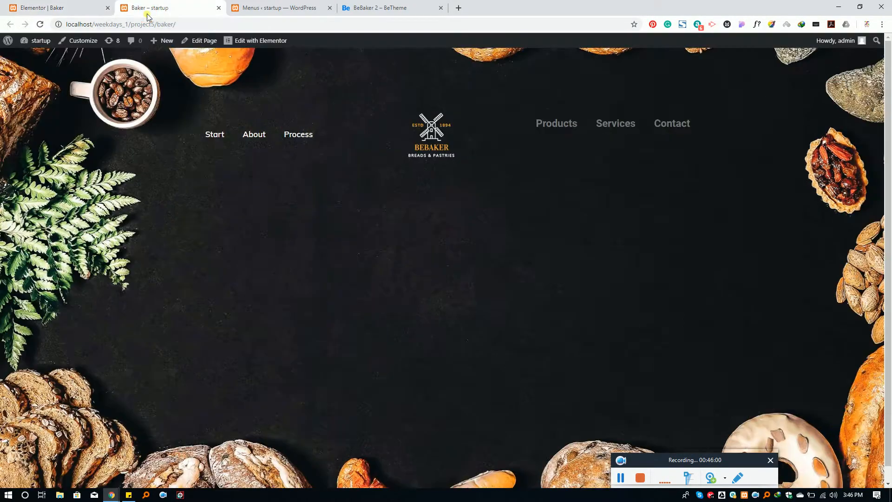
key("F5")
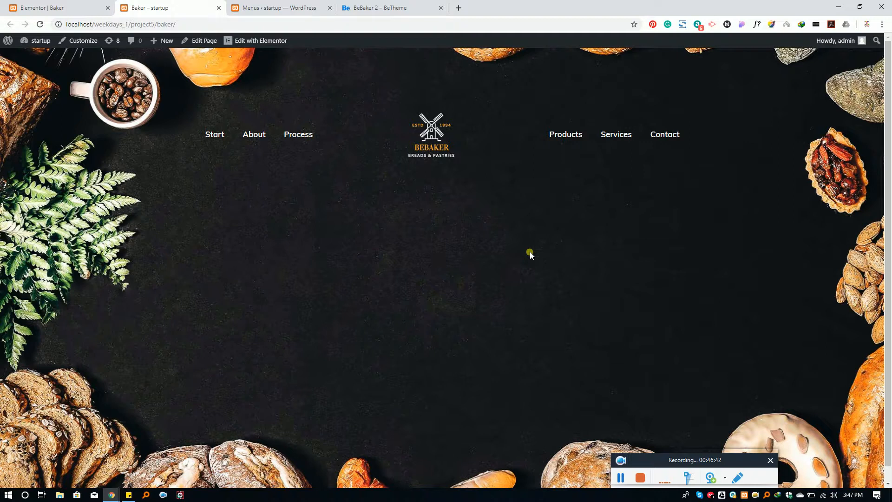
left_click(376, 6)
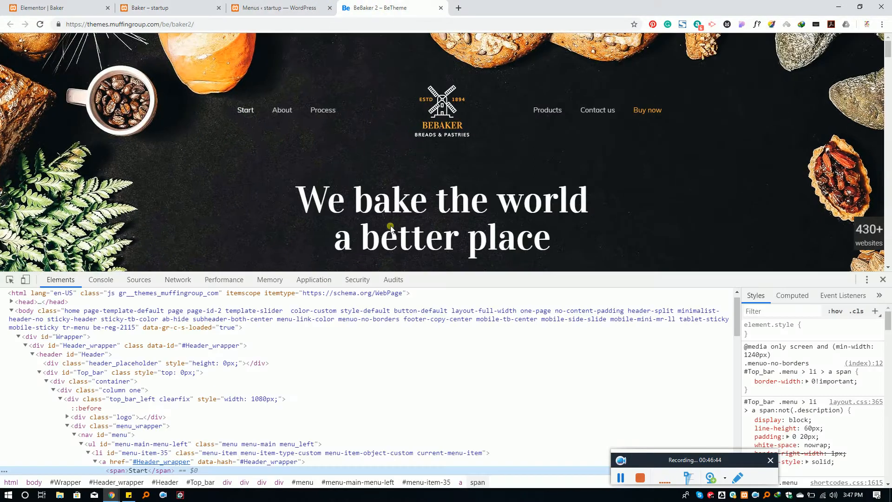
left_click(883, 279)
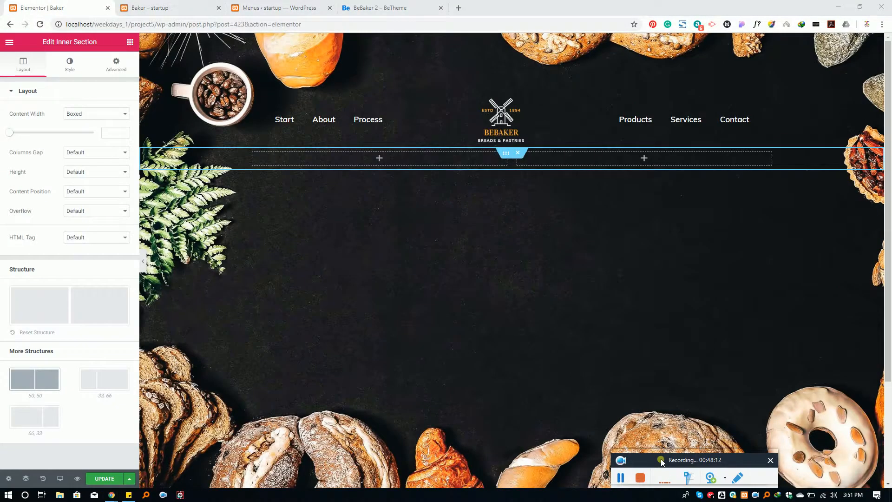
Duplicate the first column of the empty inner section and resize the three columns to about 10%, 80% and 10%
left_click_drag(663, 465, 720, 482)
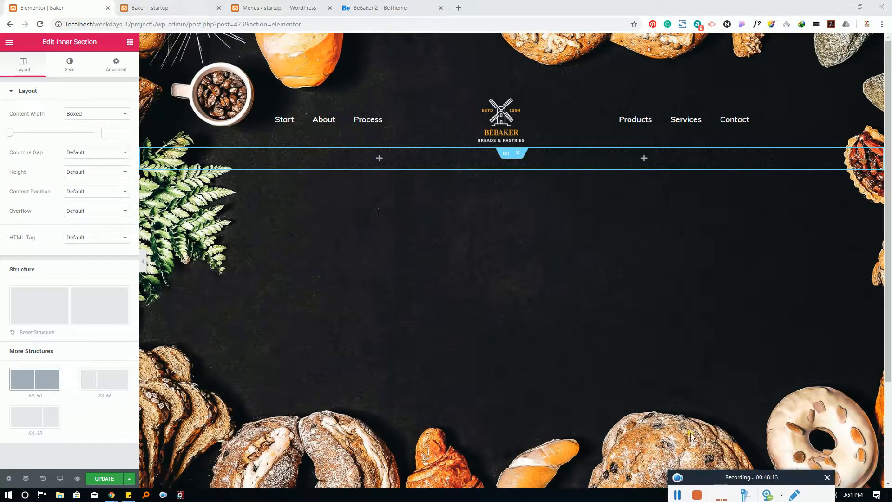
left_click(391, 6)
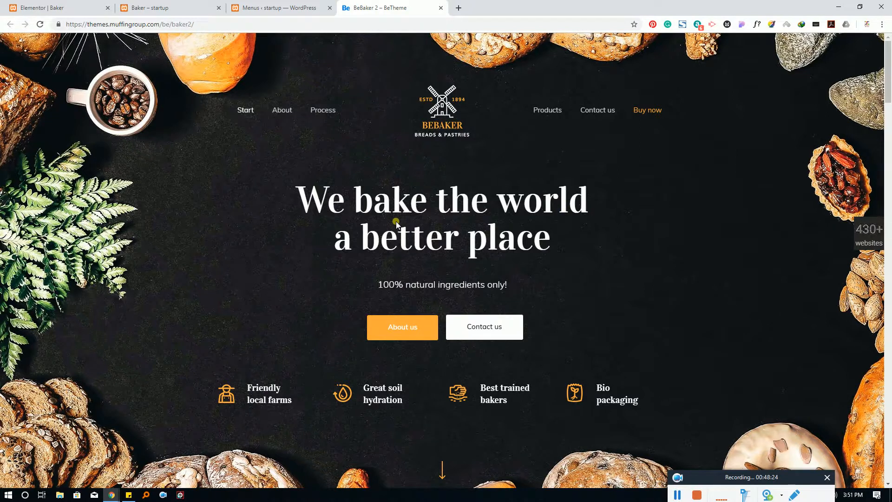
key("ctrl+Tab")
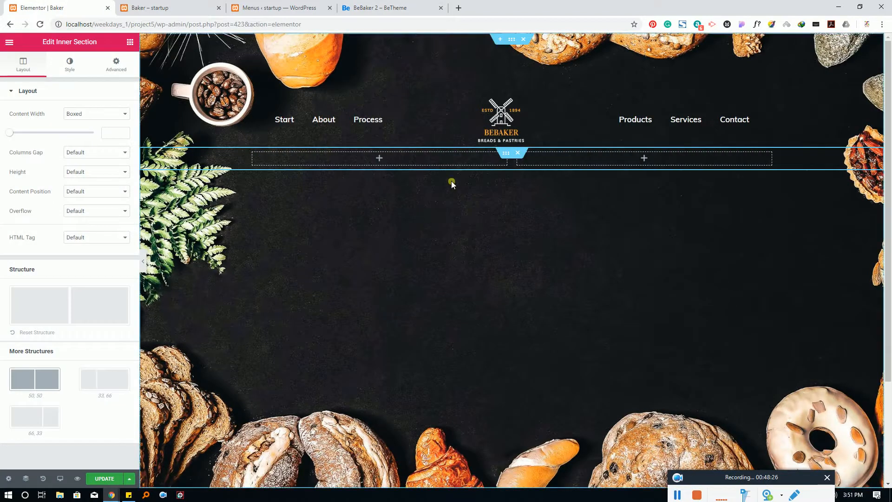
right_click(256, 154)
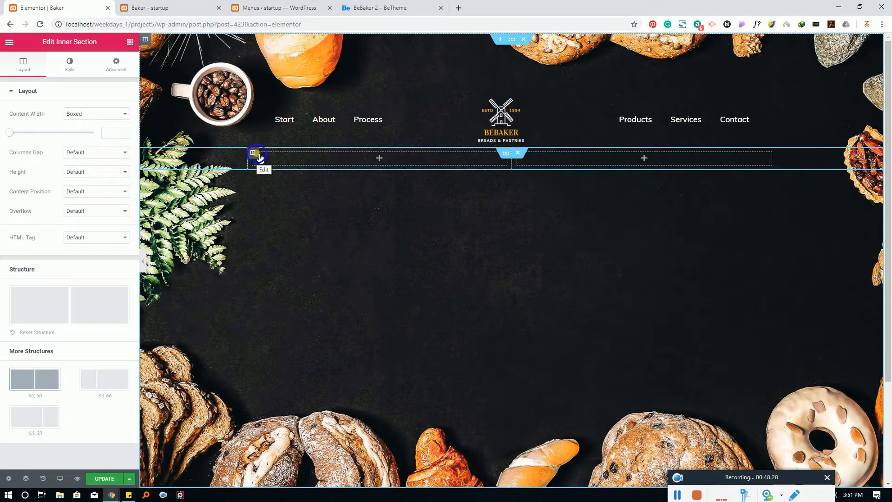
left_click(283, 174)
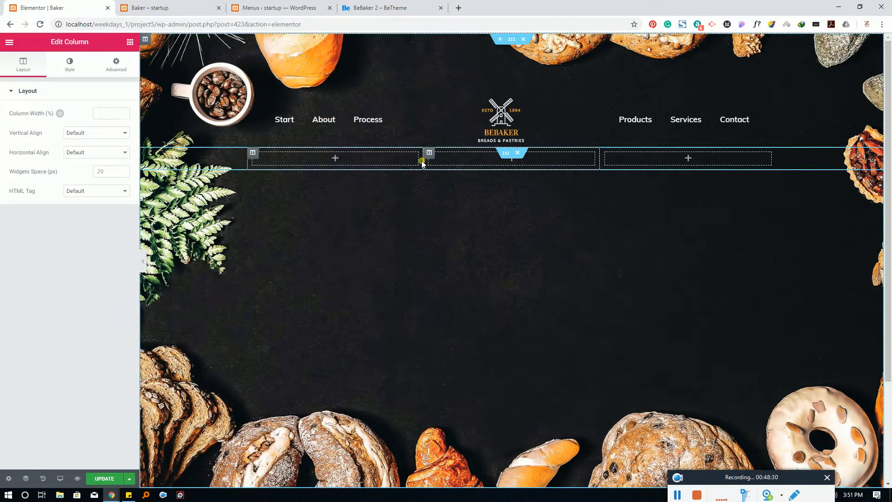
left_click_drag(422, 161, 301, 162)
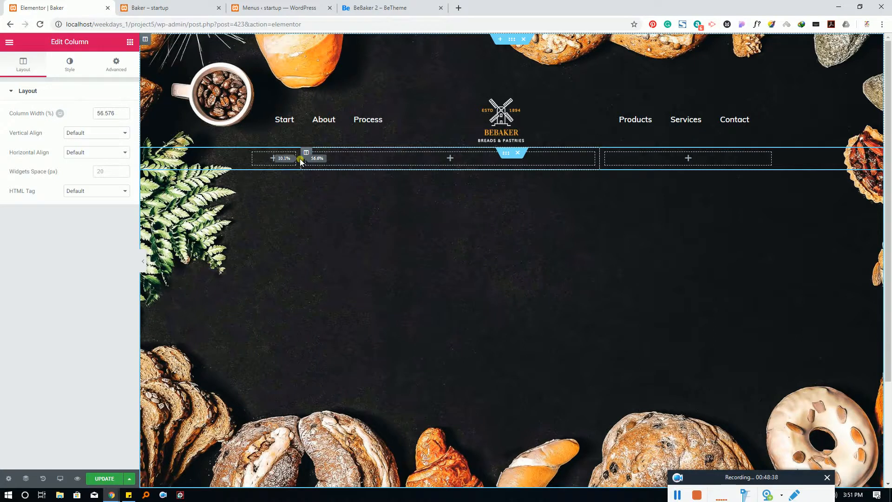
left_click_drag(301, 162, 301, 162)
left_click_drag(601, 157, 724, 165)
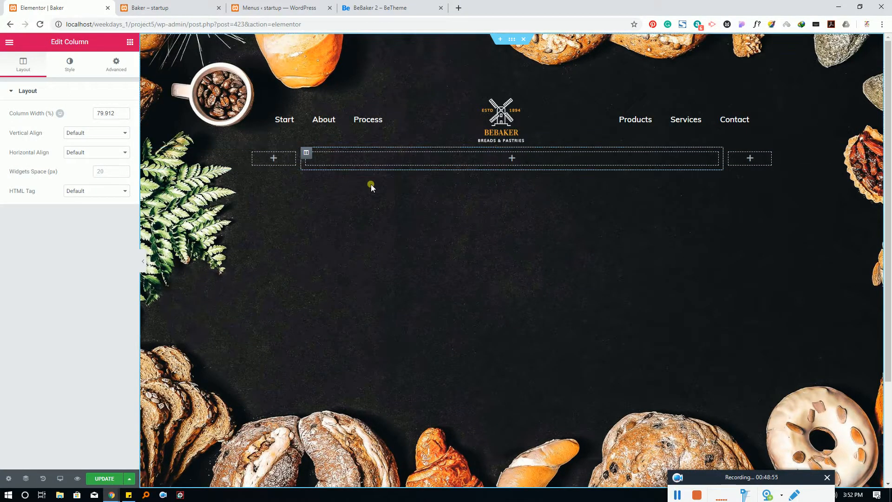
left_click(130, 42)
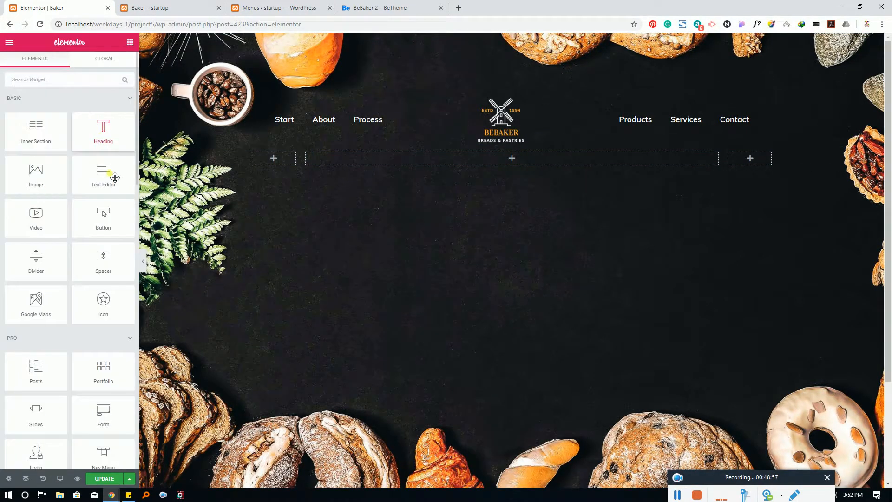
left_click_drag(106, 175, 509, 161)
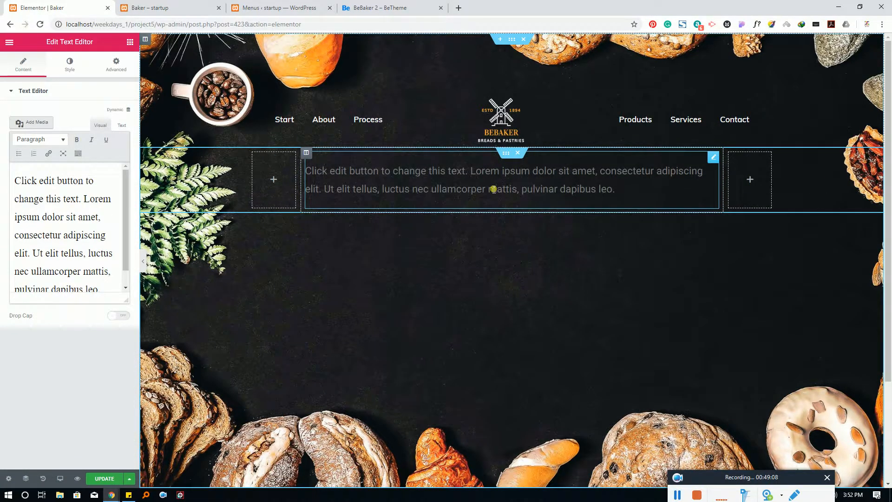
right_click(475, 189)
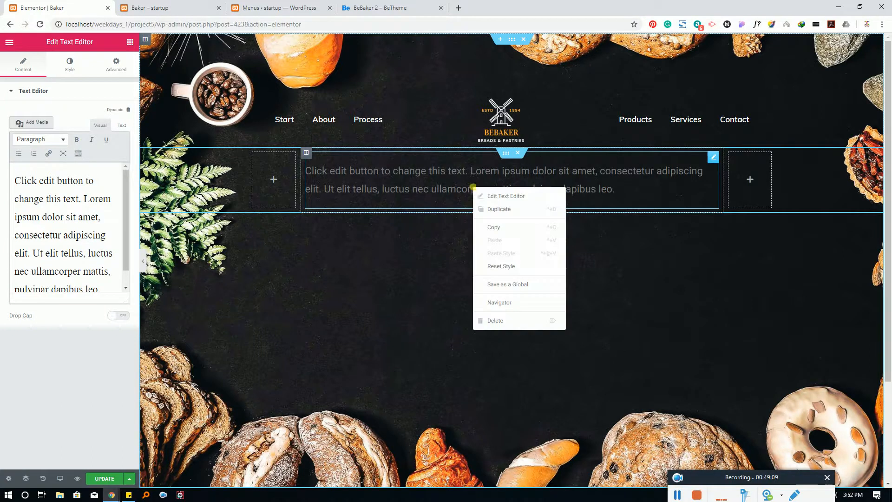
left_click(515, 321)
left_click_drag(93, 139, 428, 165)
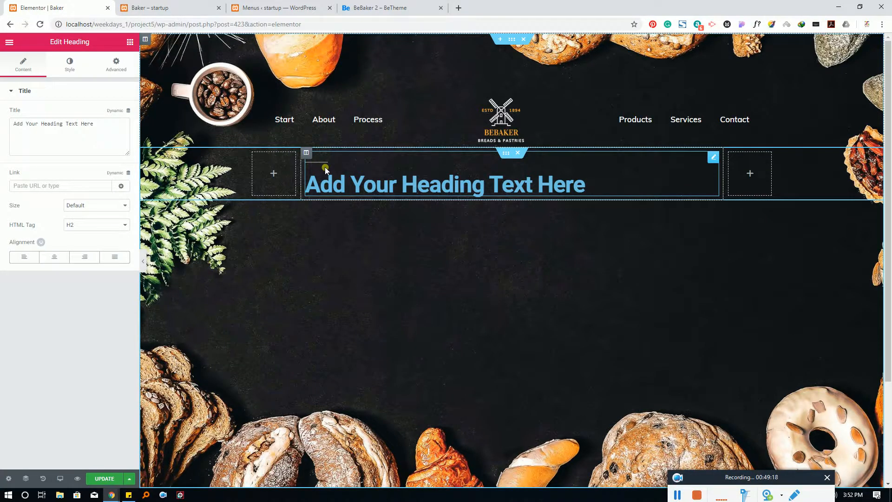
left_click(360, 6)
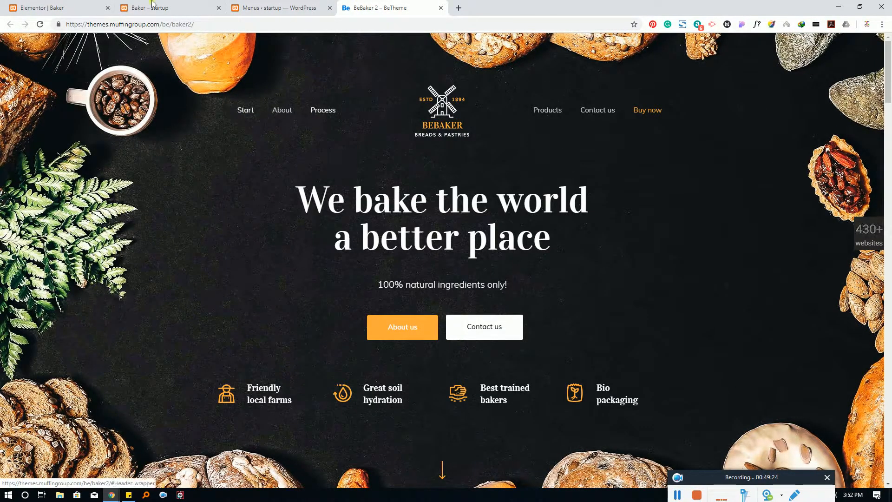
left_click(78, 5)
right_click(456, 197)
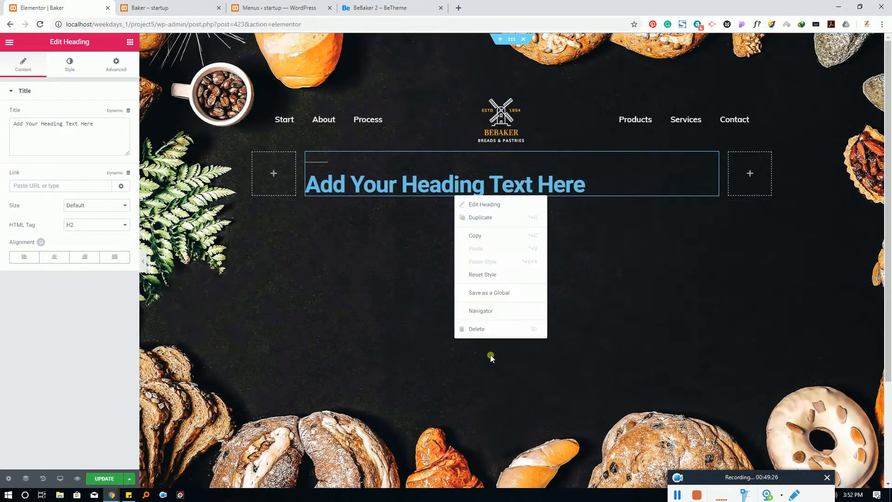
left_click(472, 328)
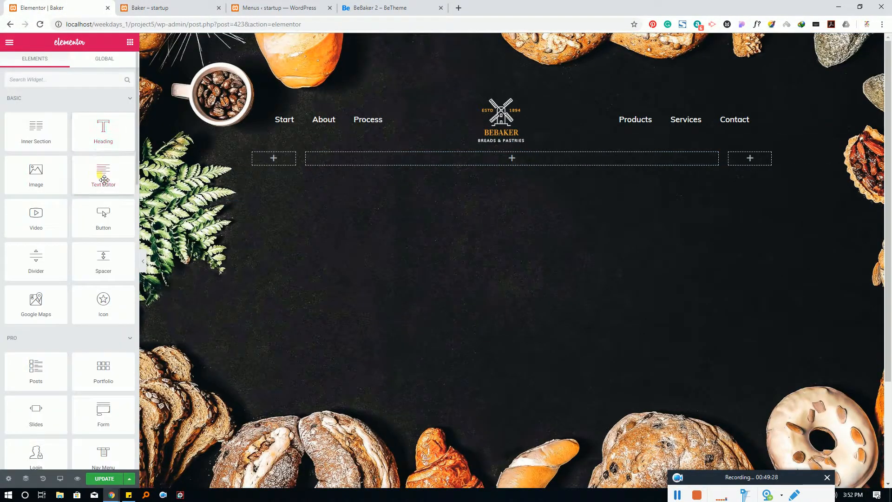
Add a Text Editor widget to the wide middle column and clear its placeholder text in the HTML text view
left_click_drag(104, 180, 448, 161)
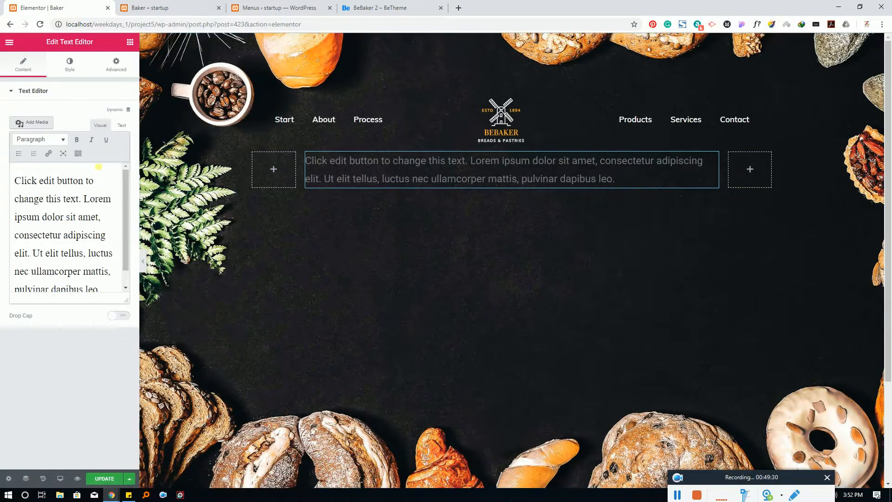
left_click(90, 230)
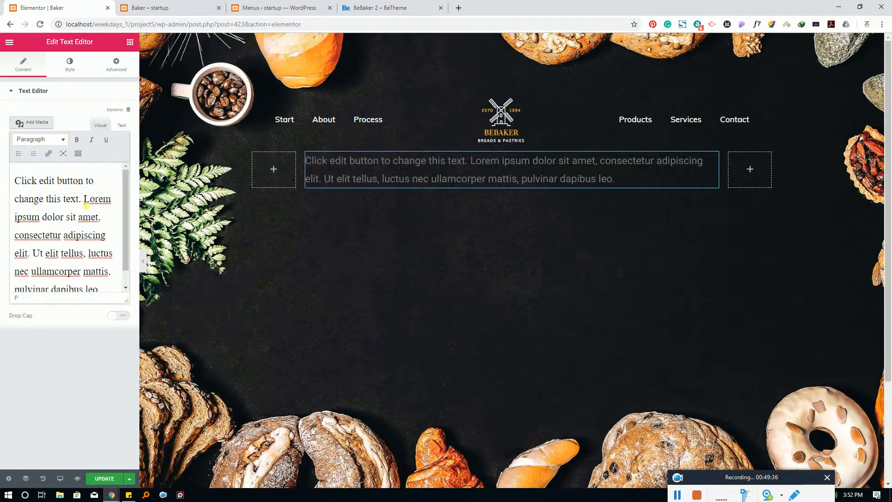
left_click(122, 125)
left_click(90, 214)
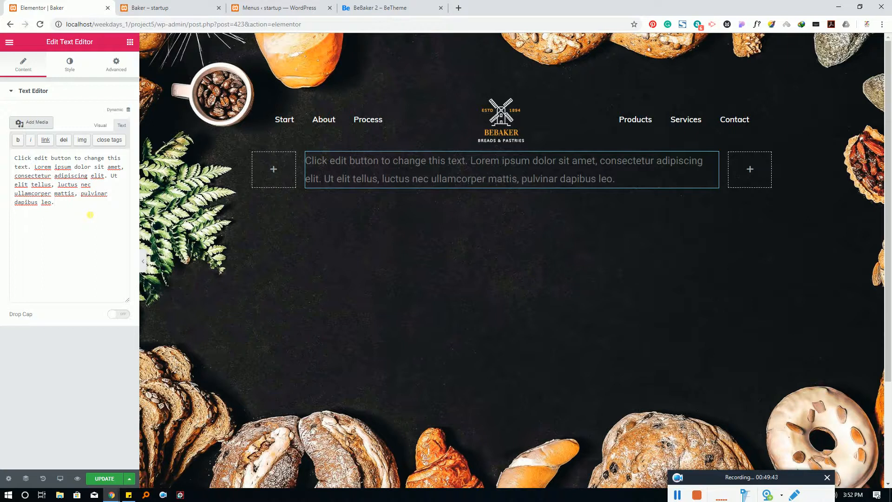
key("ctrl+a")
key("BackSpace")
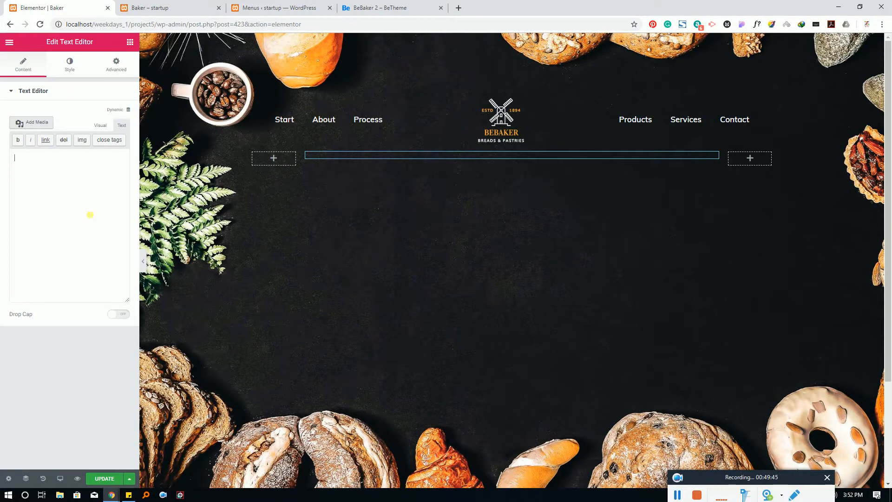
Look up the headline on the BeBaker 2 reference and enter "We bake the world" in the text editor
left_click(309, 6)
left_click(390, 7)
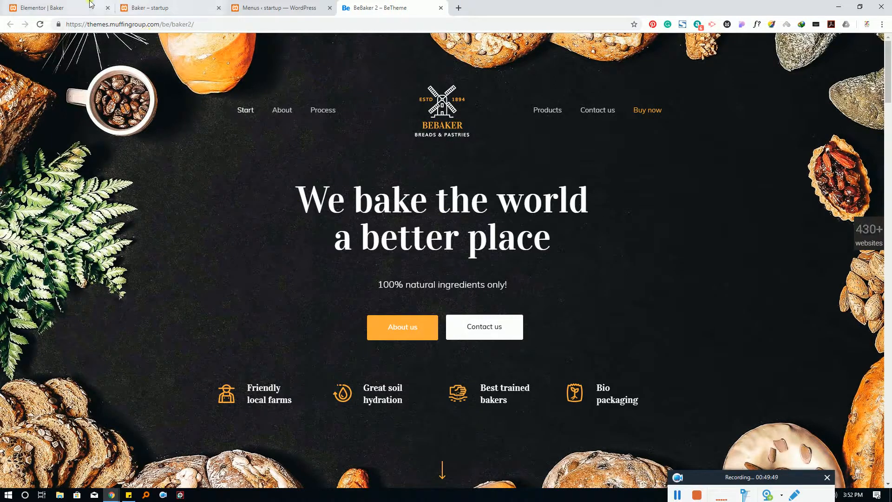
left_click(56, 8)
type("We")
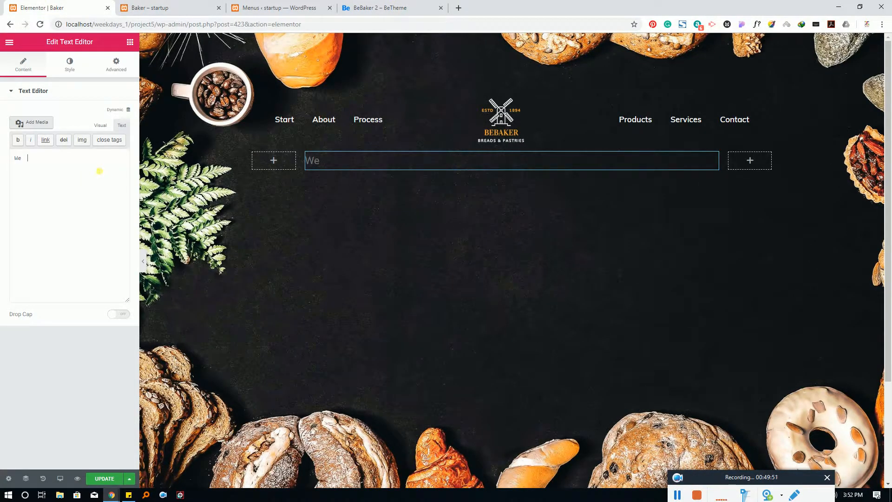
type(" Ba")
key("BackSpace")
key("BackSpace")
type("bake the world")
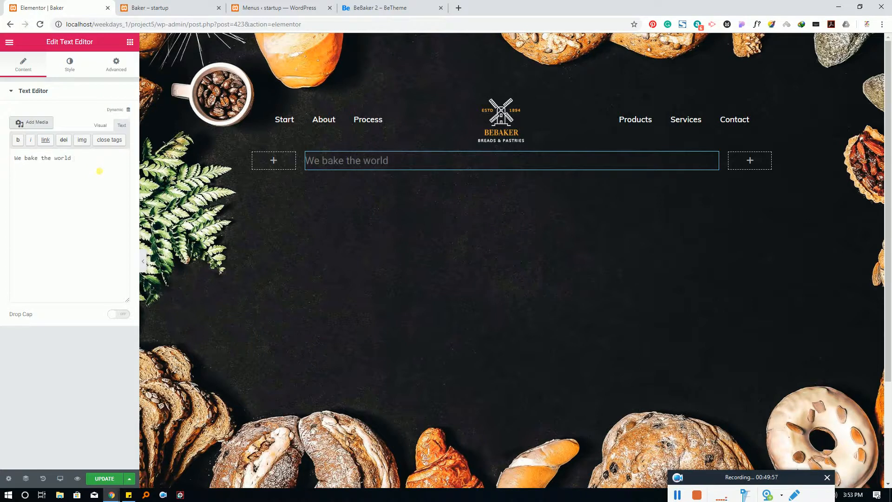
Add a <br> line break after "We bake the world" and enter "a better place" as the second line
left_click(363, 10)
left_click(56, 8)
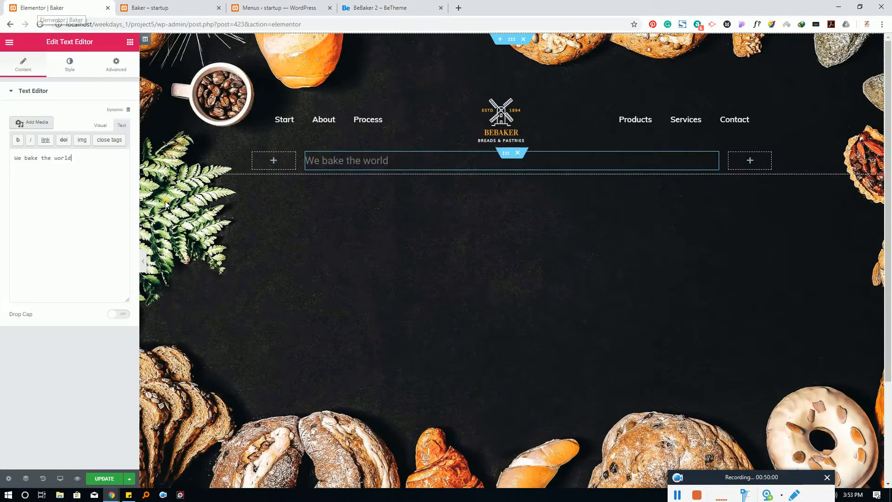
type("M<")
key("BackSpace")
key("BackSpace")
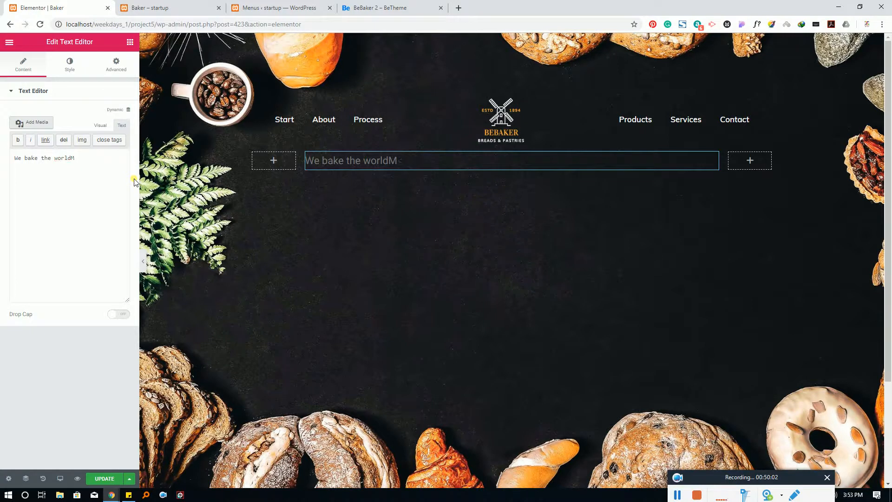
type("<br>")
key("Return")
type("a better place")
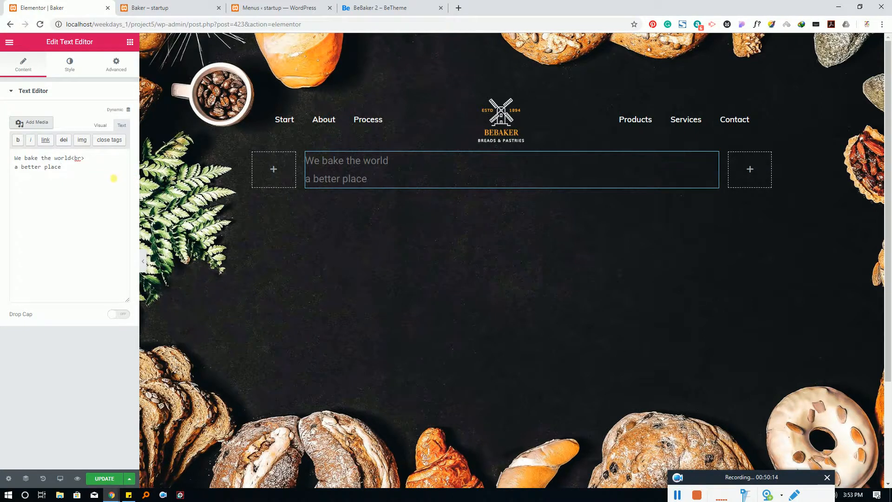
Set the headline's text color to white (#ffffff)
left_click(73, 65)
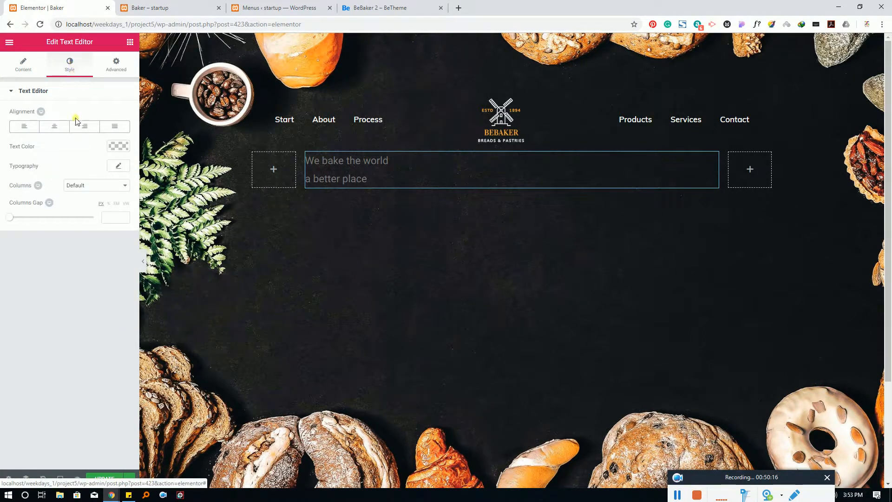
left_click(109, 148)
left_click_drag(80, 187, 103, 152)
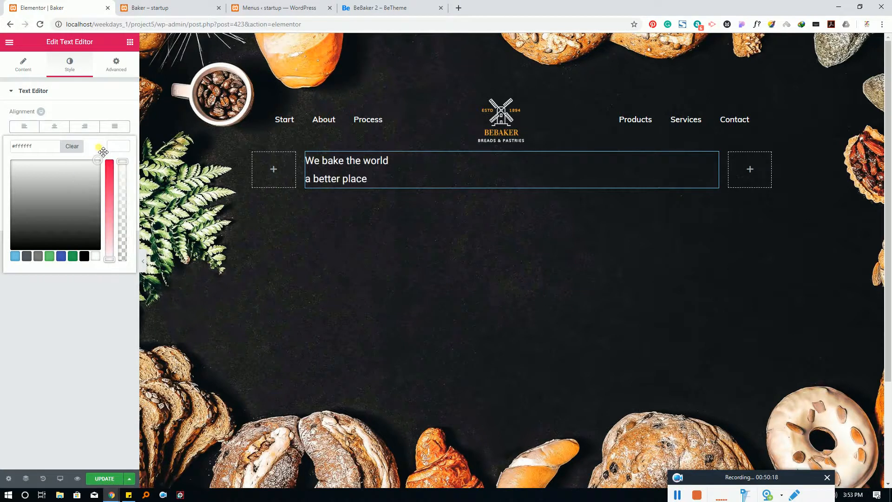
left_click(123, 147)
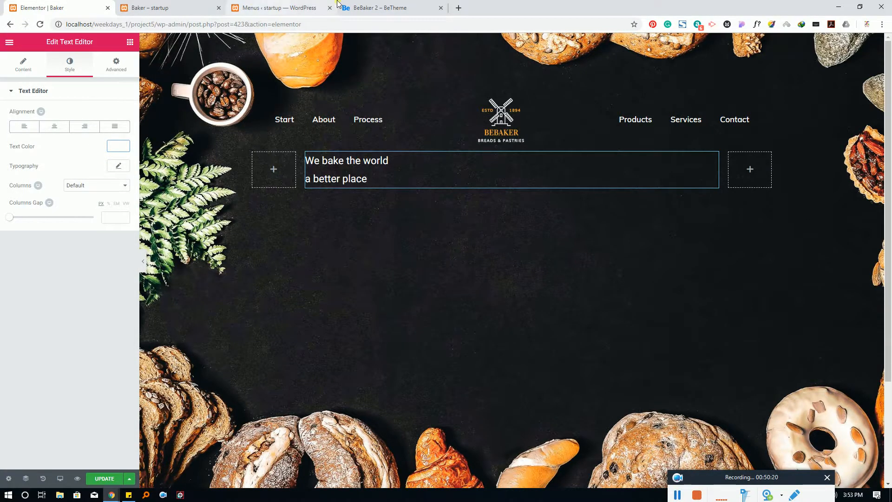
Inspect the headline on the BeBaker 2 reference page to find its font family and size
left_click(386, 7)
right_click(351, 208)
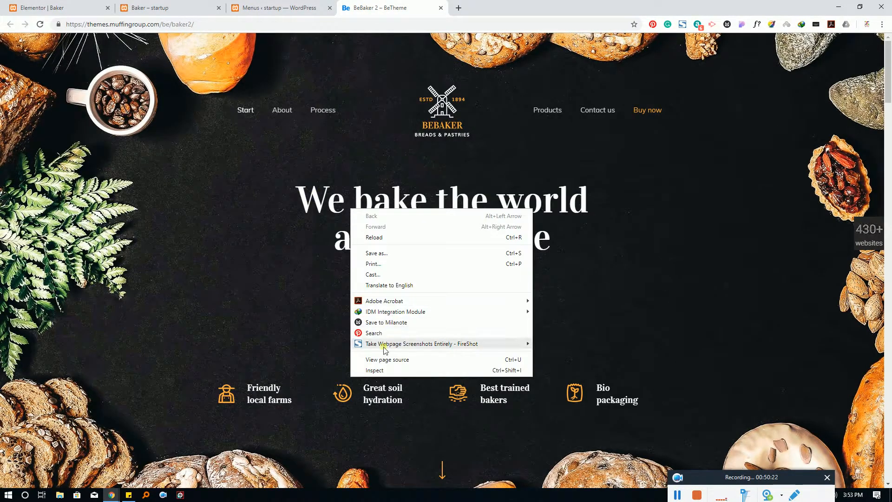
left_click(374, 370)
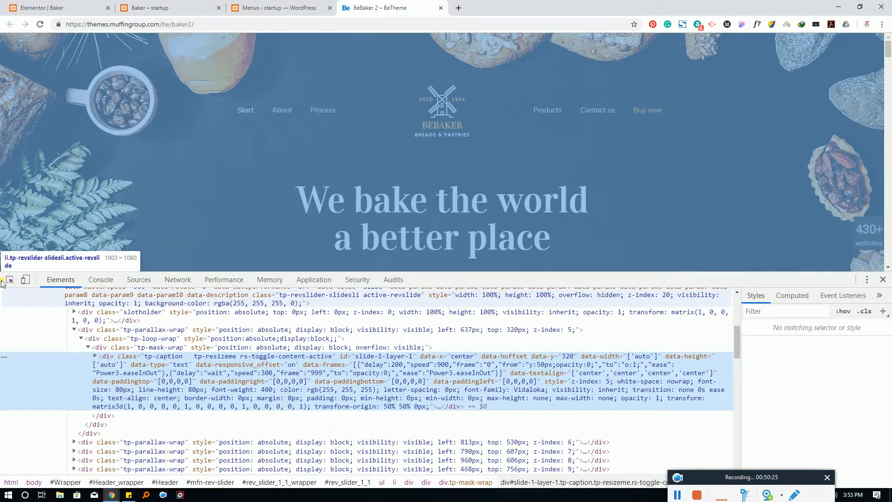
left_click(9, 279)
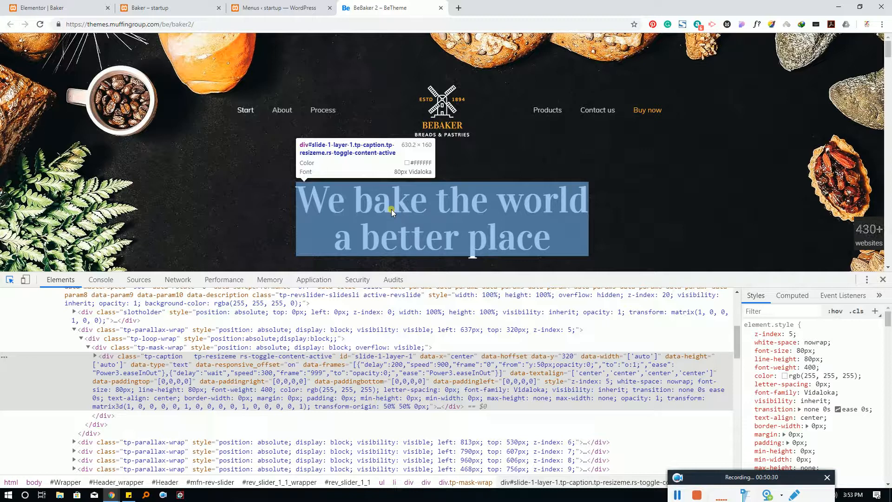
left_click(198, 6)
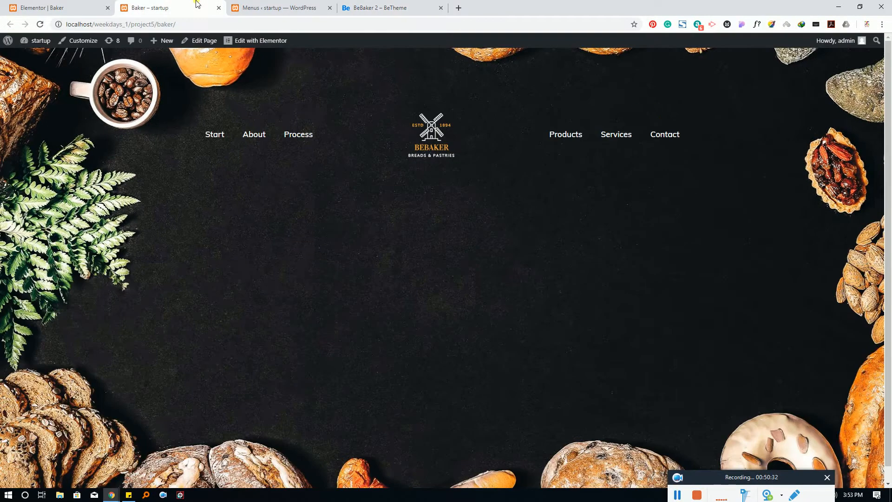
In the Elementor editor, set the headline's font family to Vidaloka
left_click(68, 6)
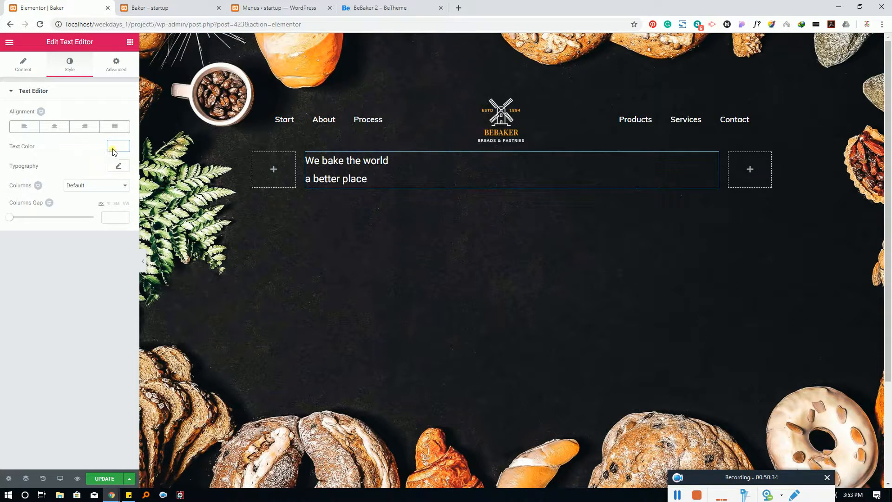
left_click(121, 167)
left_click(108, 194)
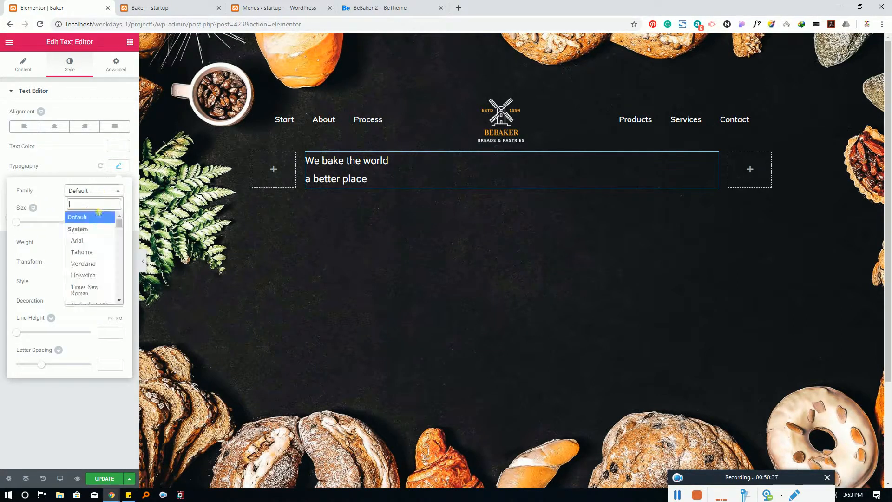
type("vida")
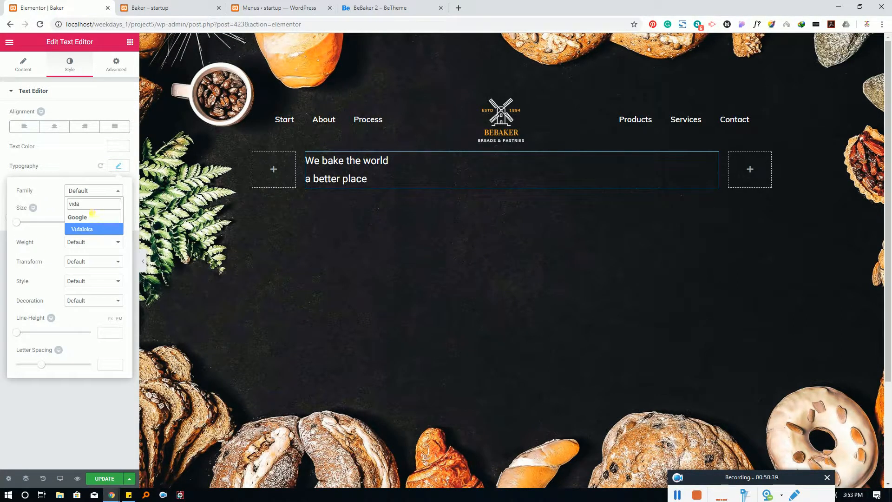
left_click(81, 229)
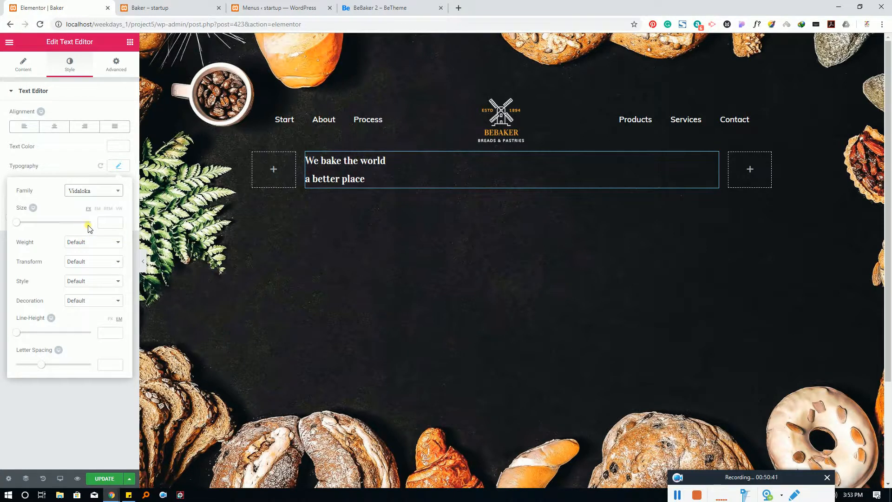
Check the headline's font size on the BeBaker 2 reference and set the headline's size to 80 px
key("ctrl+Tab")
key("ctrl+Tab")
key("ctrl+Tab")
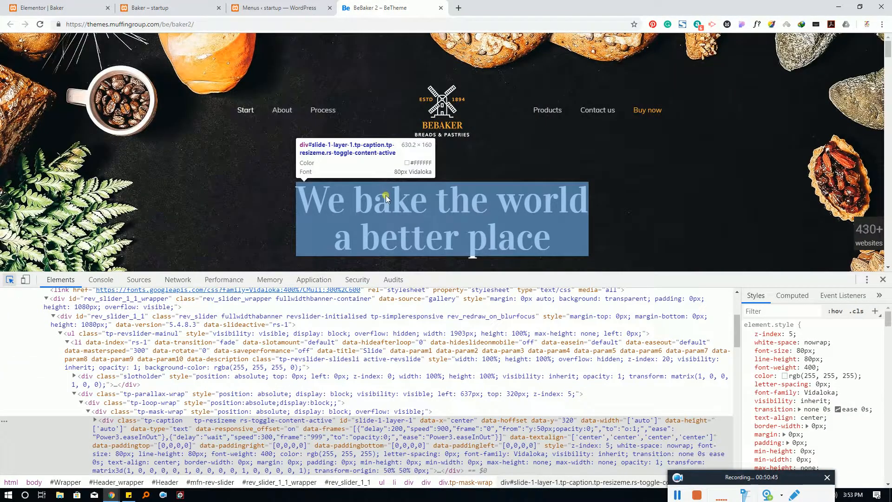
key("ctrl+Tab")
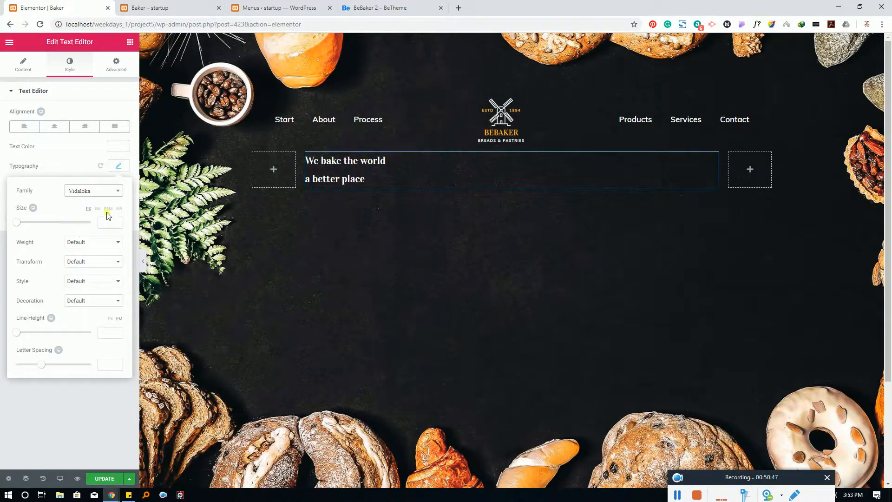
left_click(114, 223)
type("80")
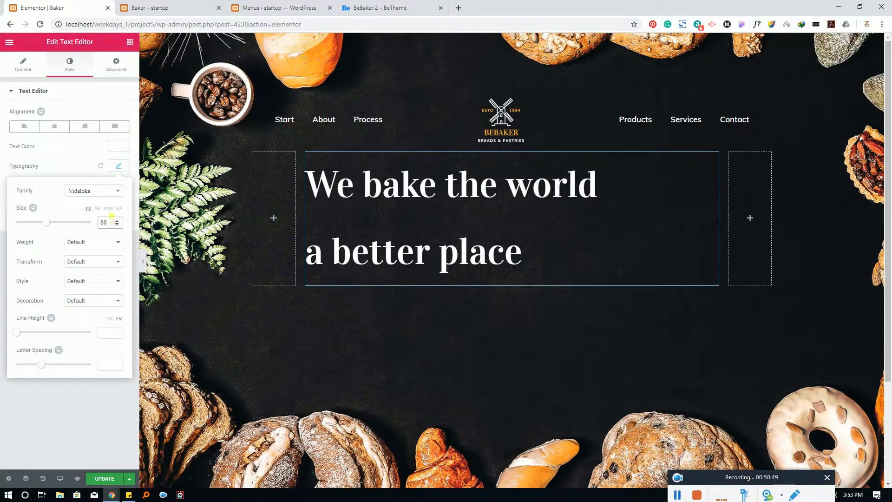
Compare the headline's layout with the BeBaker 2 reference and center-align the headline text
key("ctrl+shift+Tab")
left_click(388, 226)
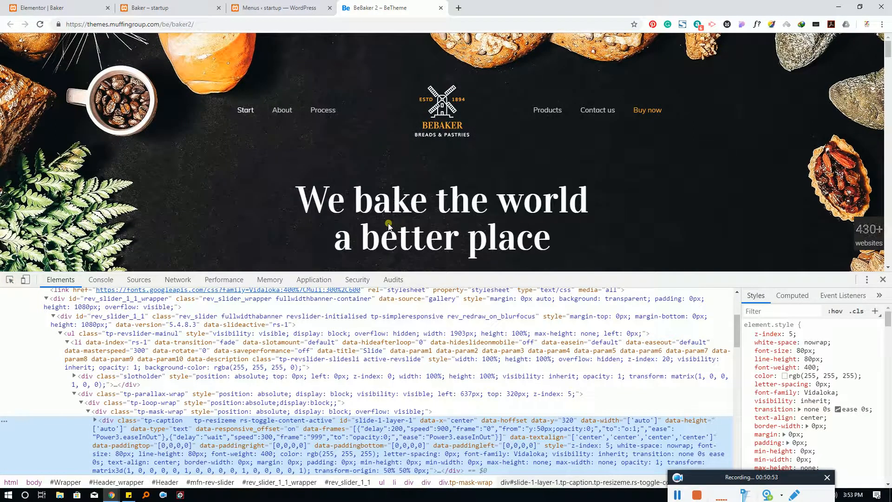
left_click(60, 7)
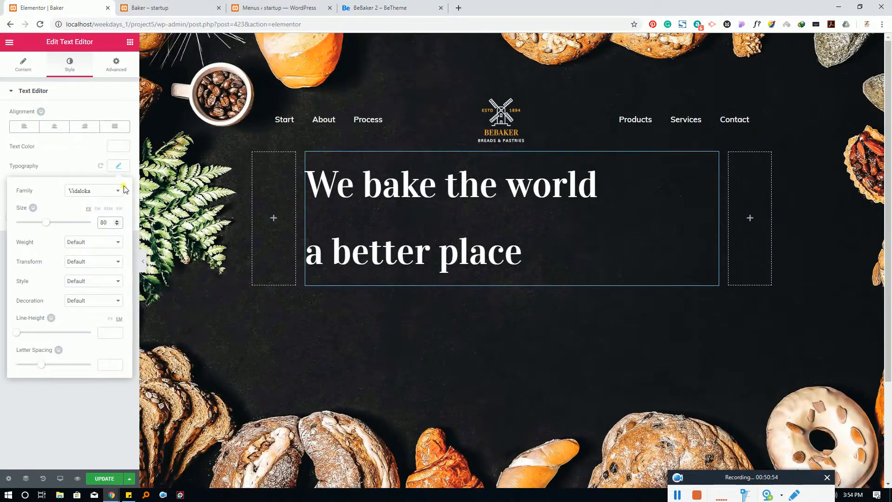
left_click(56, 128)
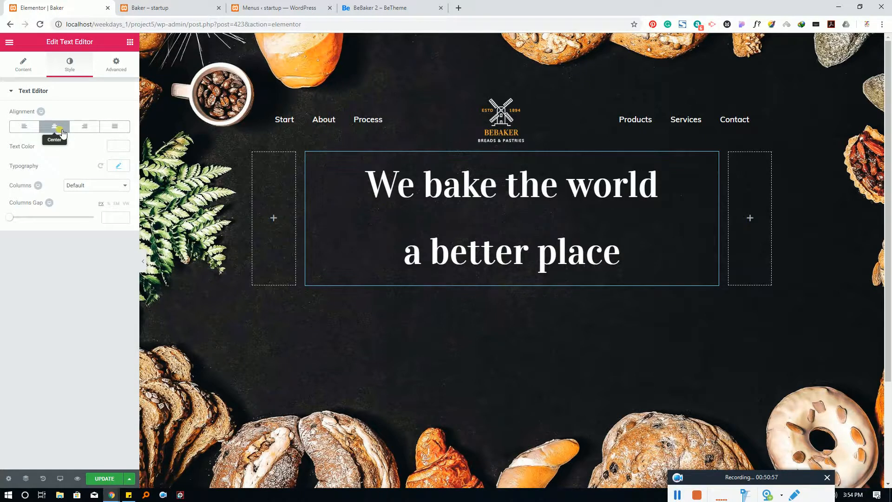
Adjust the headline's line height to 1.1 em, comparing the line spacing with the BeBaker 2 reference
left_click(116, 166)
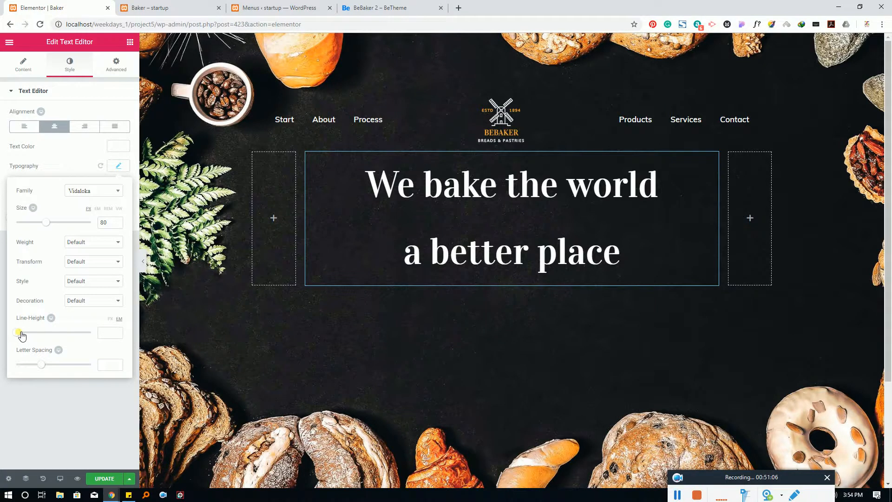
left_click_drag(21, 334, 29, 337)
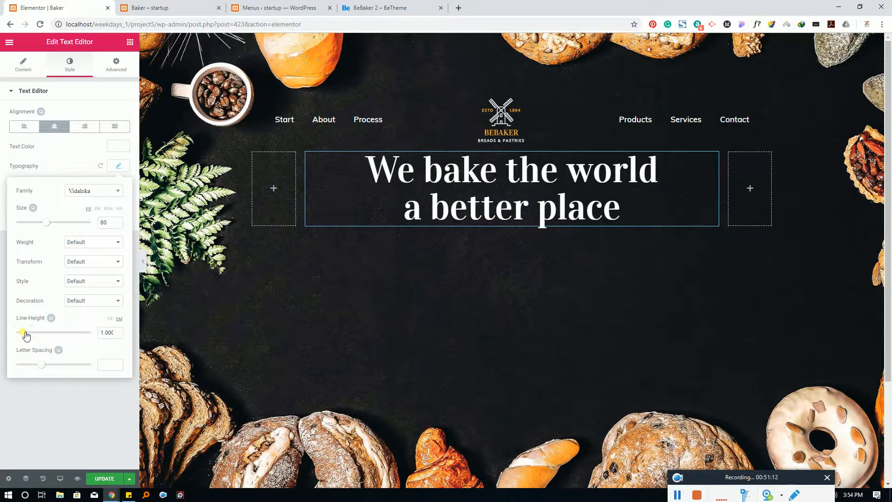
left_click_drag(26, 335, 30, 336)
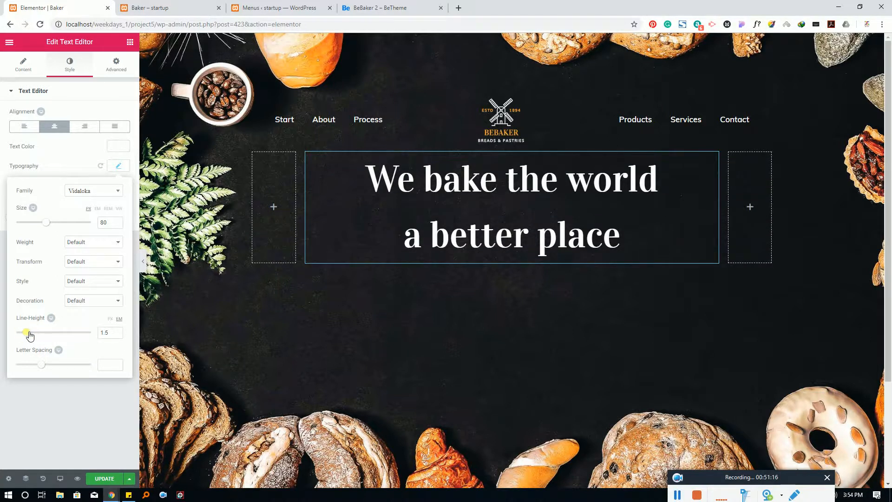
left_click_drag(29, 335, 27, 333)
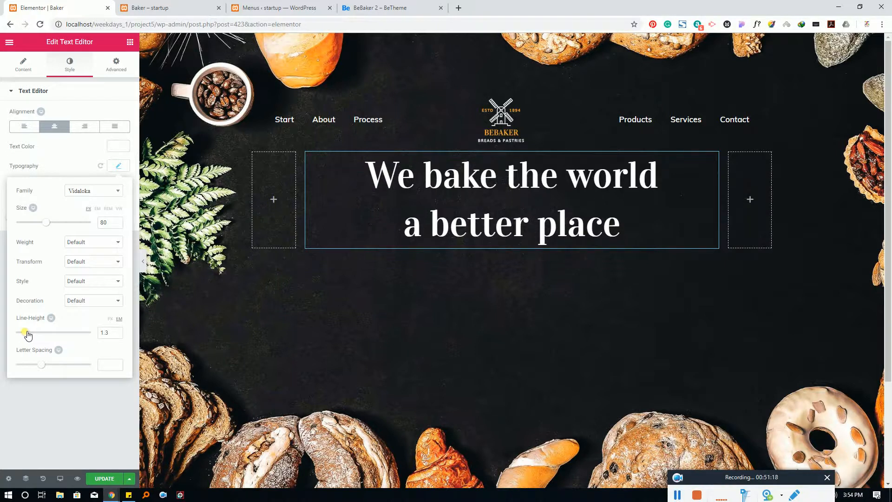
left_click(386, 5)
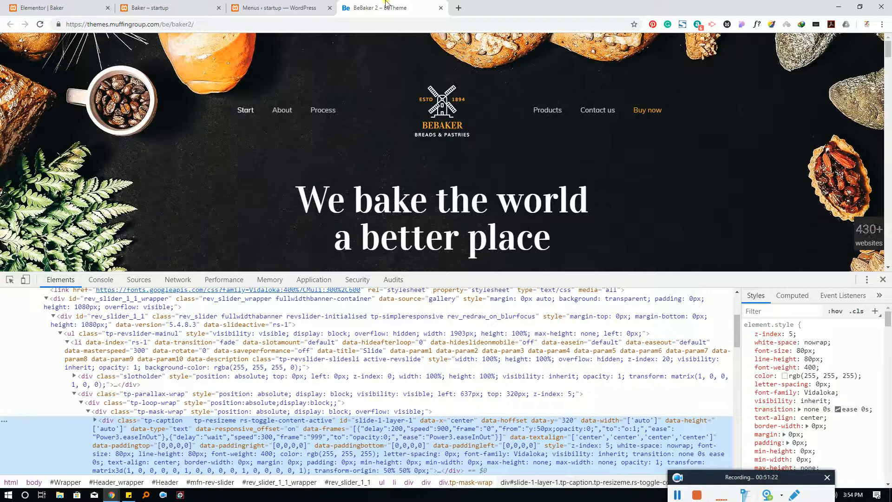
left_click(93, 4)
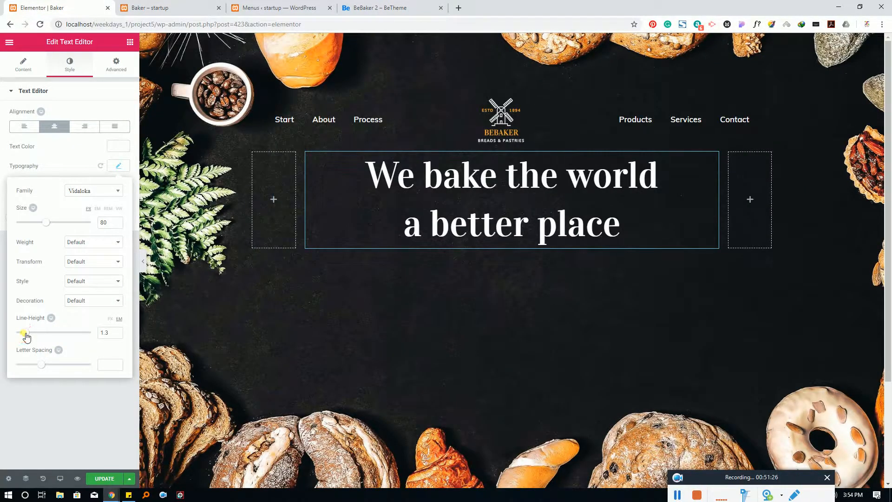
left_click_drag(26, 334, 24, 333)
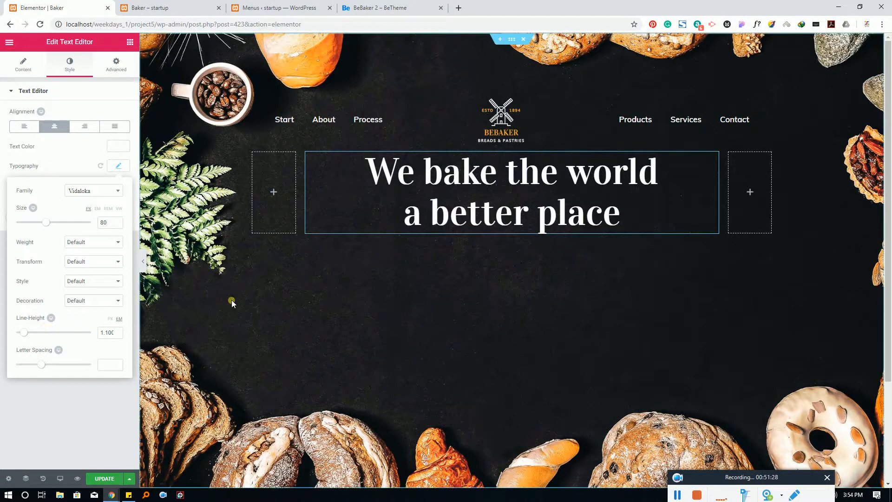
left_click(390, 8)
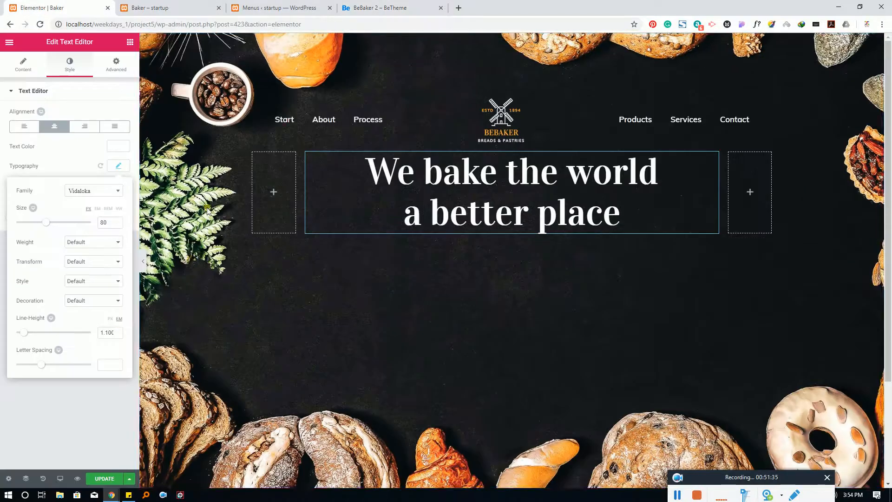
left_click(42, 8)
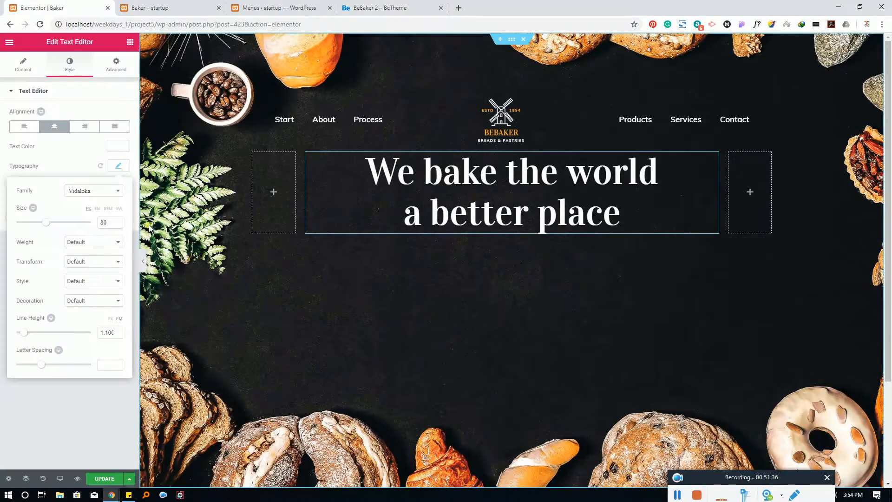
Add a Spacer widget between the header menu row and the headline section
left_click(118, 166)
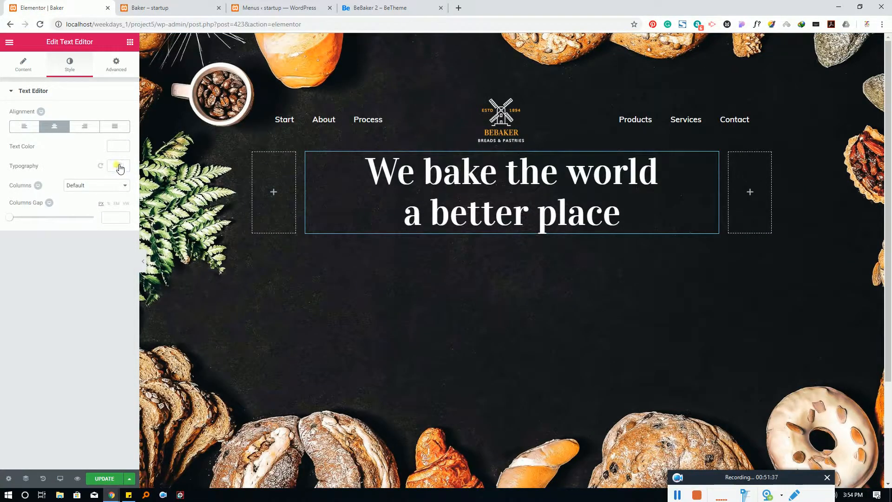
left_click(130, 43)
left_click_drag(103, 258, 495, 151)
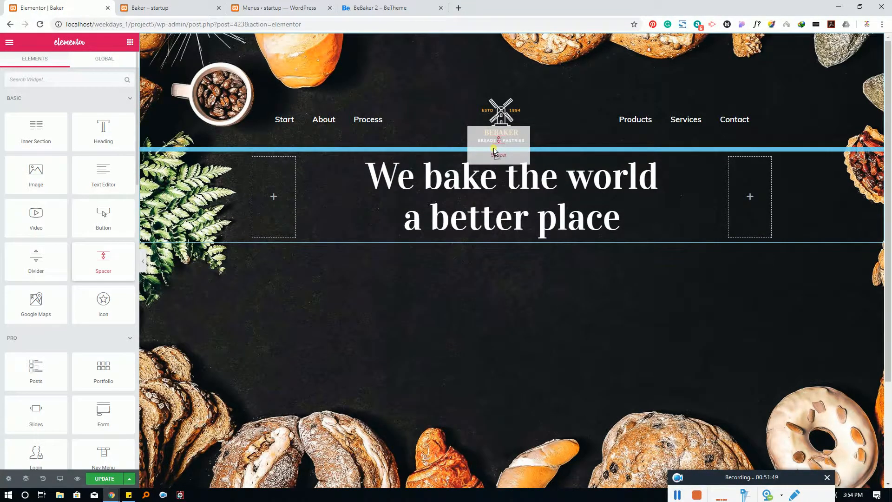
left_click_drag(496, 151, 494, 149)
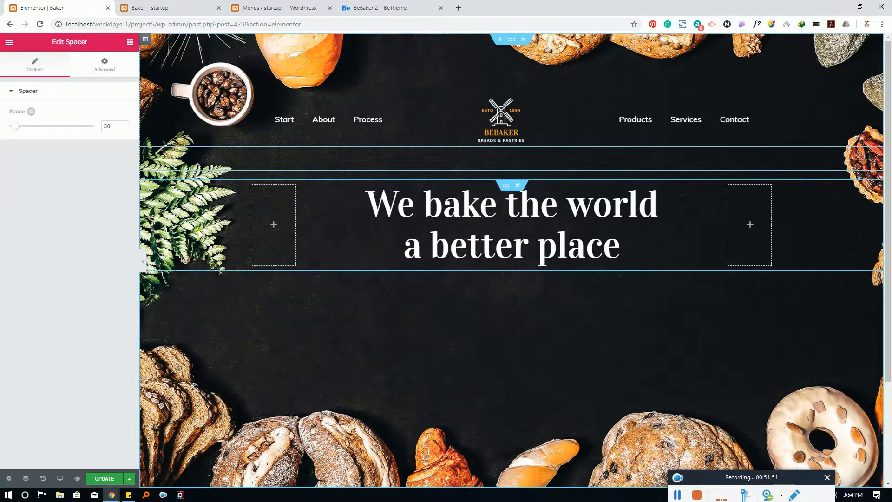
Update the page and reload the live Baker page to check the headline
left_click(105, 478)
left_click(203, 5)
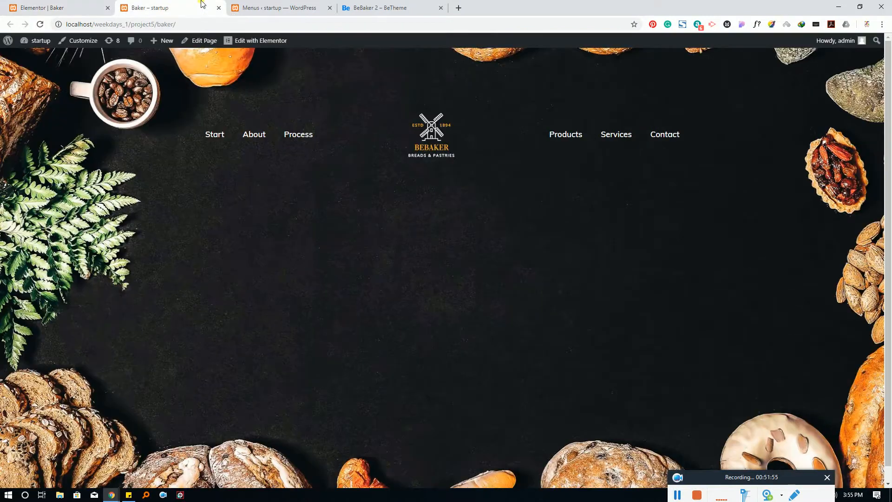
key("F5")
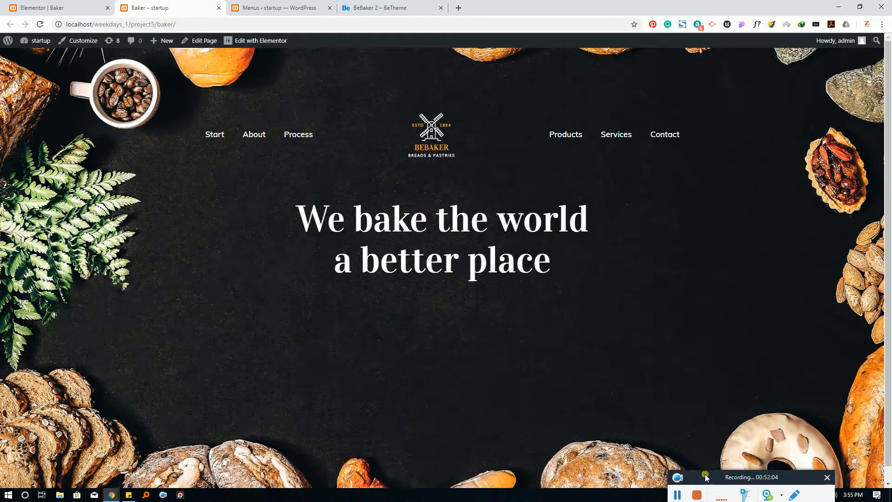
left_click_drag(683, 474, 720, 482)
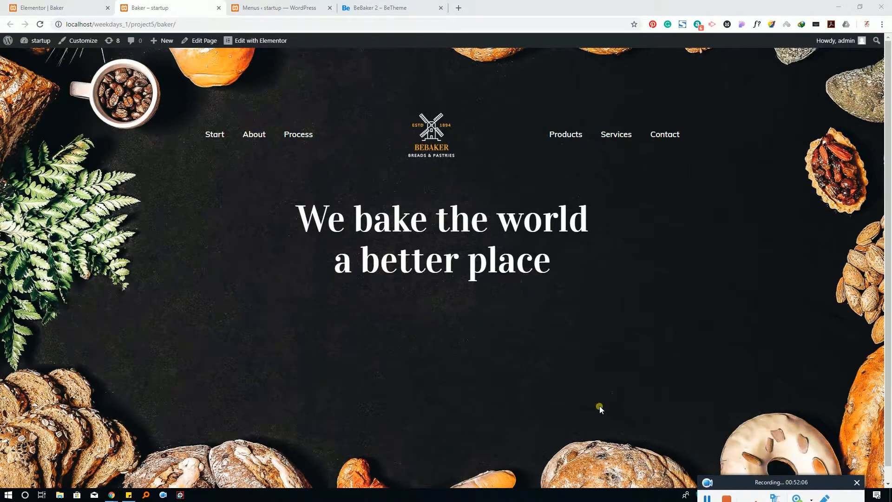
Close the developer tools on the BeBaker 2 reference and examine the content below the headline
left_click(394, 8)
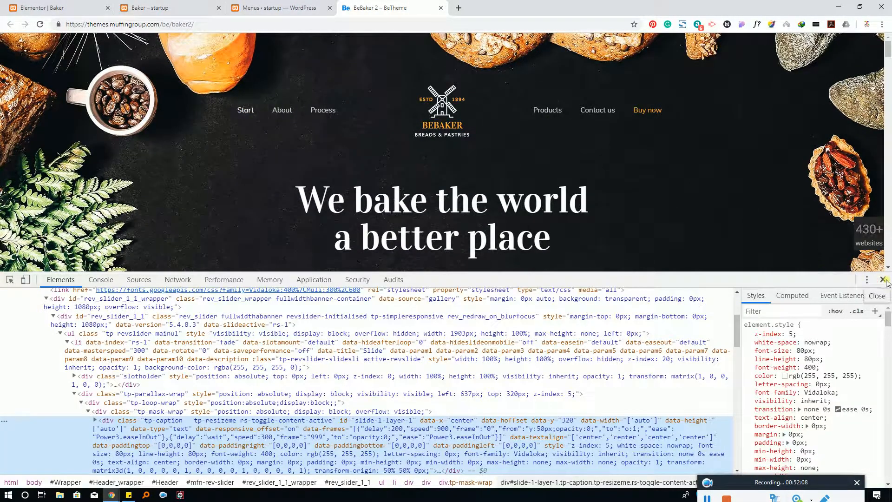
key("F12")
scroll(506, 343, "down", 1)
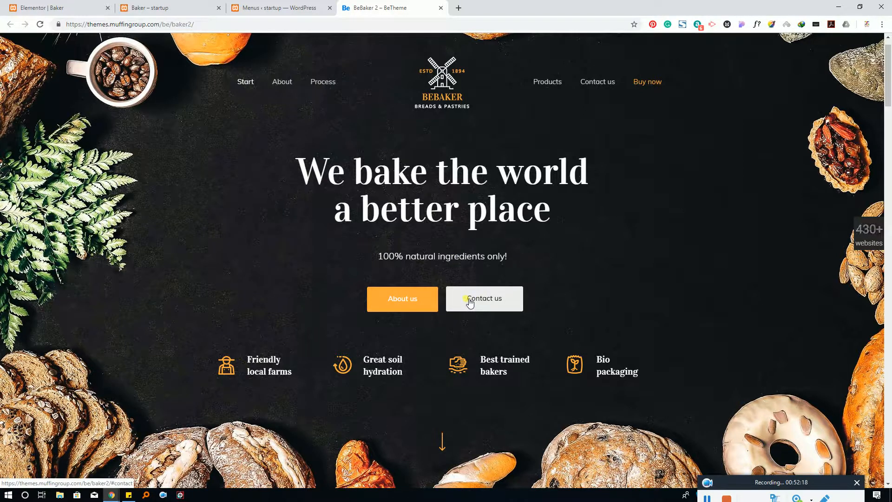
Add an Inner Section with two equal columns directly below the headline in Elementor and check the BeBaker 2 reference
left_click(52, 7)
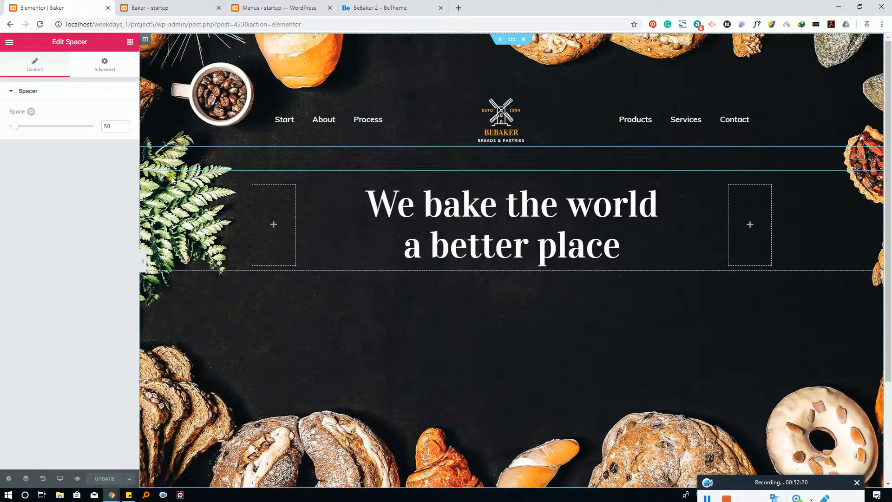
left_click(130, 42)
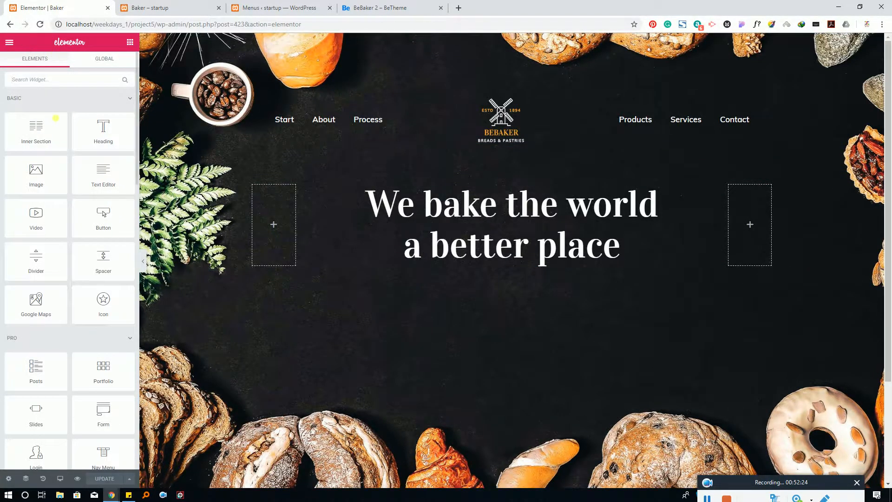
left_click_drag(55, 143, 378, 274)
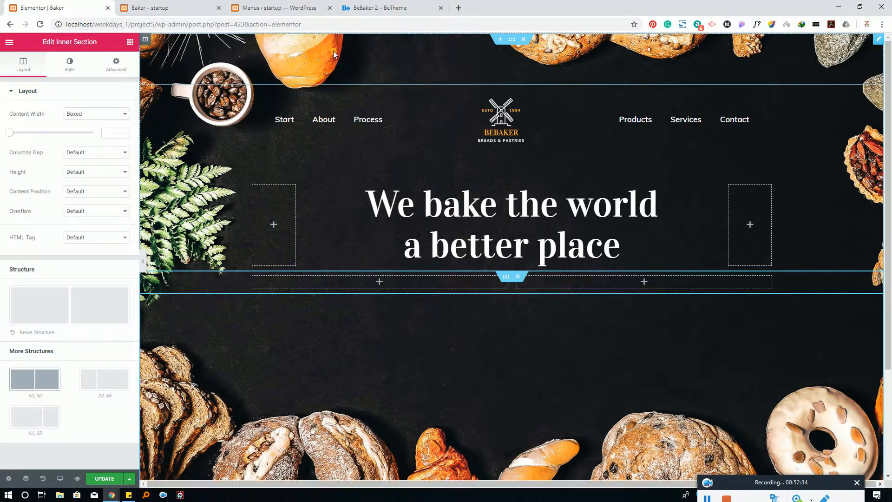
key("ctrl+4")
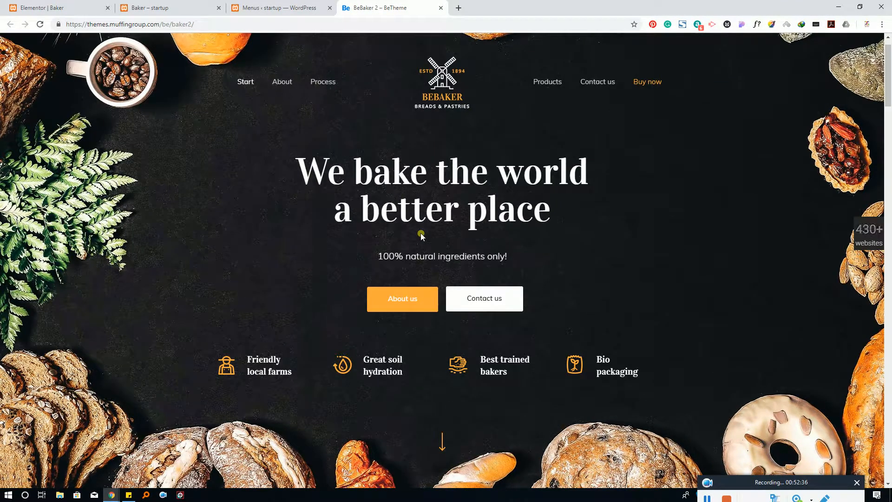
Return to the Elementor editor and duplicate the inner section's columns to make four equal columns below the headline
key("ctrl+1")
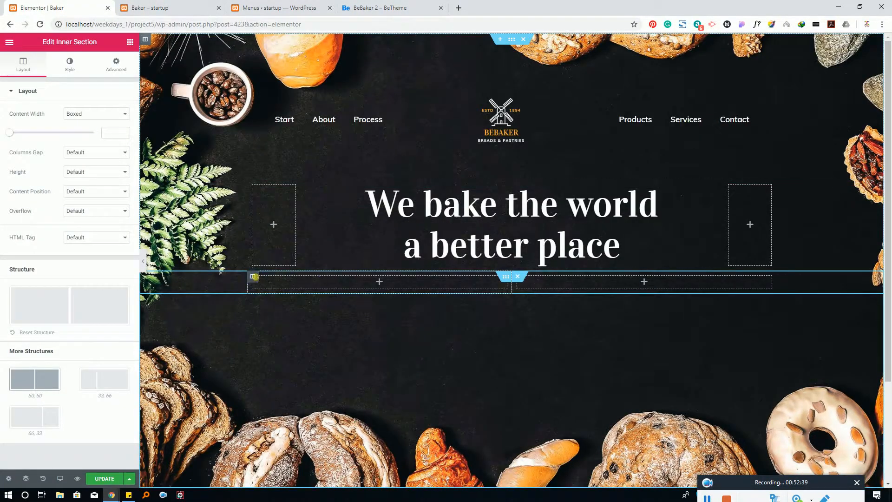
right_click(260, 279)
left_click(284, 303)
right_click(259, 279)
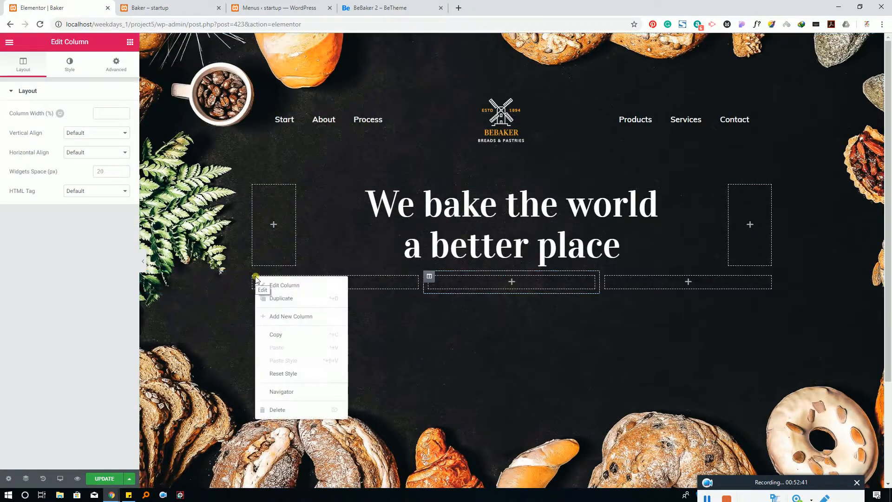
left_click(278, 297)
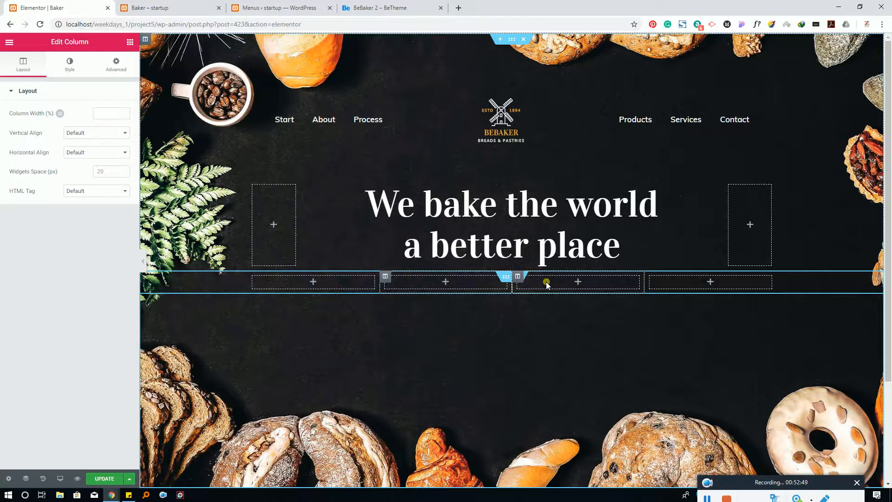
Find the Button widget and place it in the second column of the new inner section
left_click(131, 45)
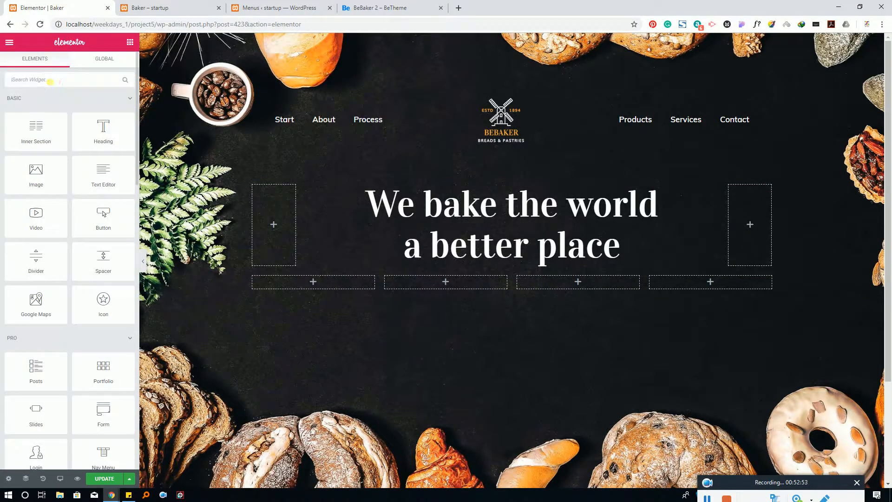
type("but")
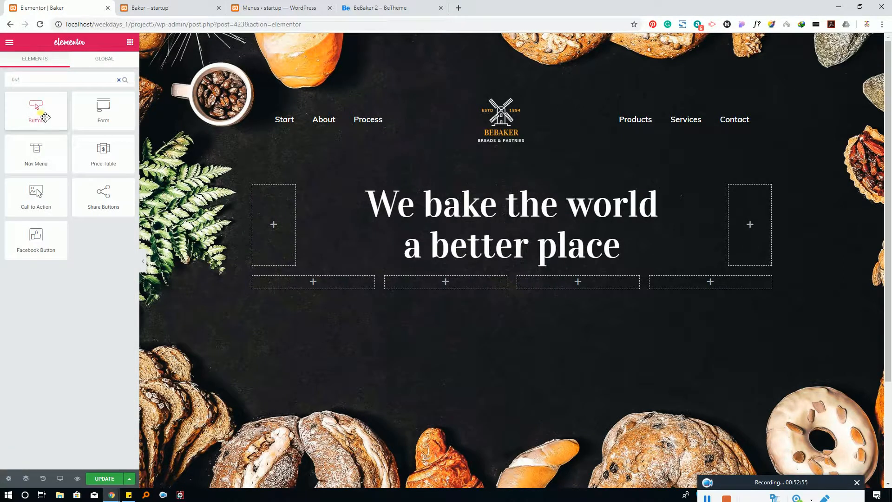
left_click_drag(45, 117, 440, 285)
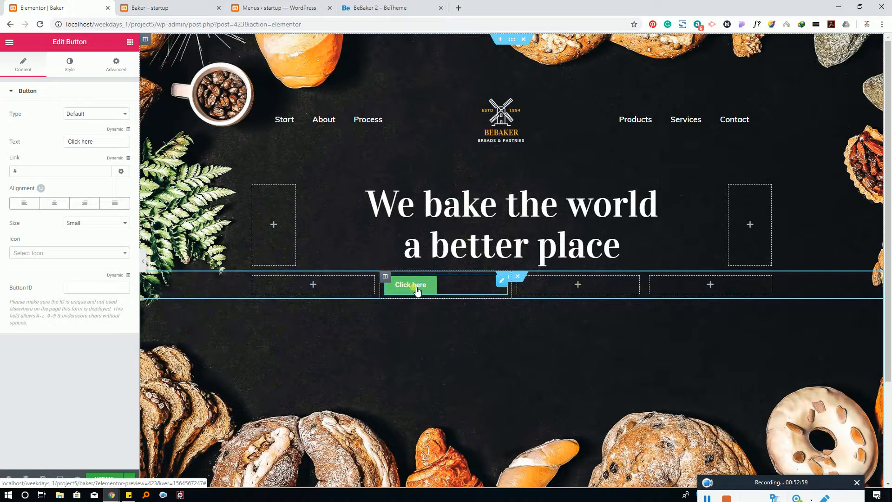
Center the new button at Medium size and check it against the BeBaker 2 reference
left_click(62, 207)
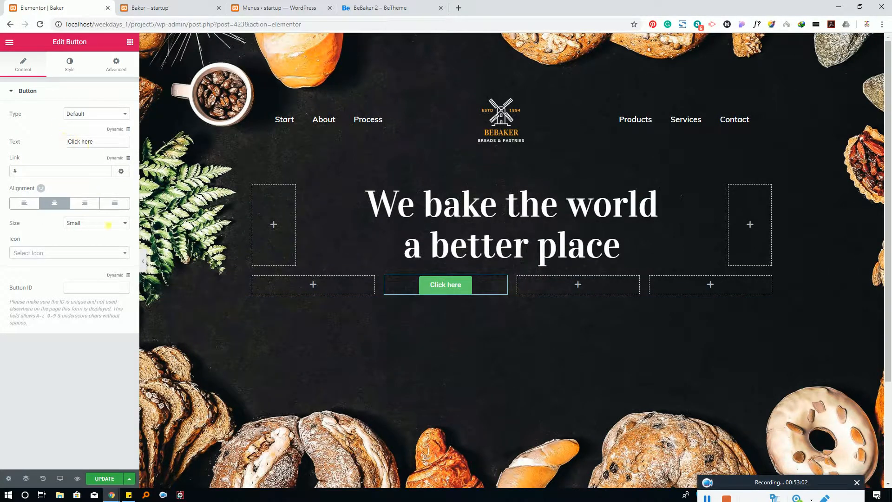
left_click(102, 227)
left_click(85, 245)
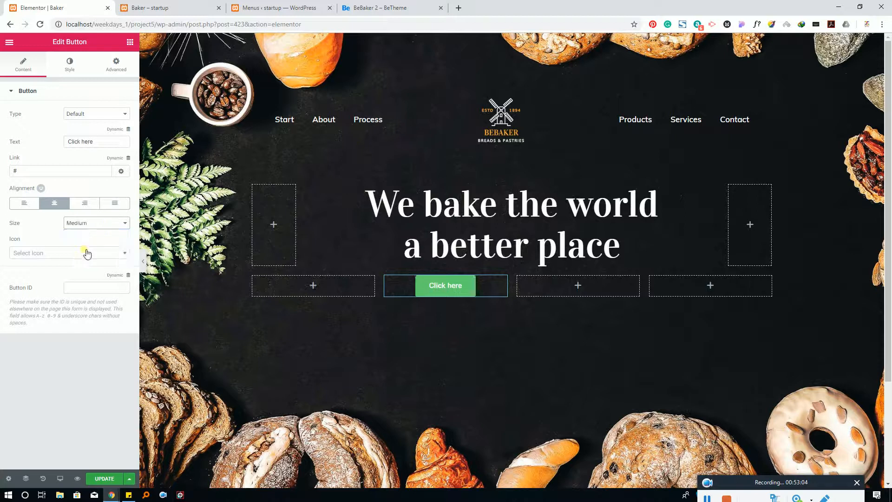
left_click(100, 223)
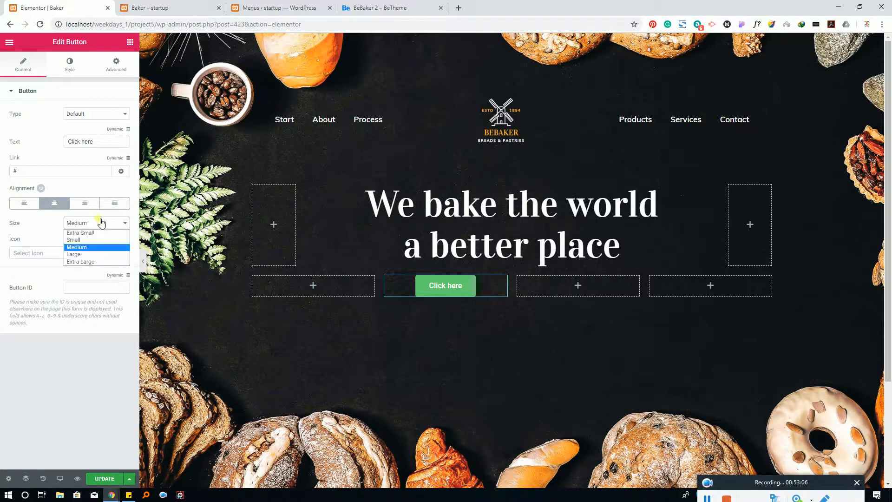
left_click(81, 255)
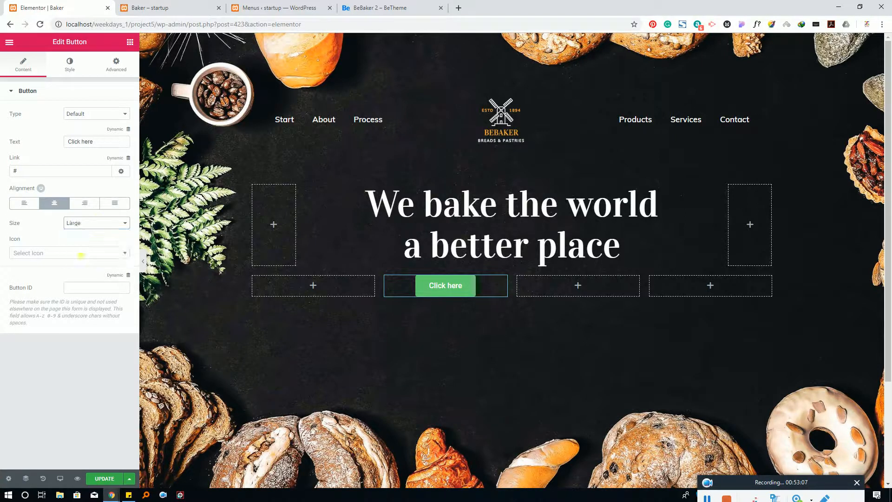
left_click(100, 224)
left_click(85, 245)
left_click(370, 5)
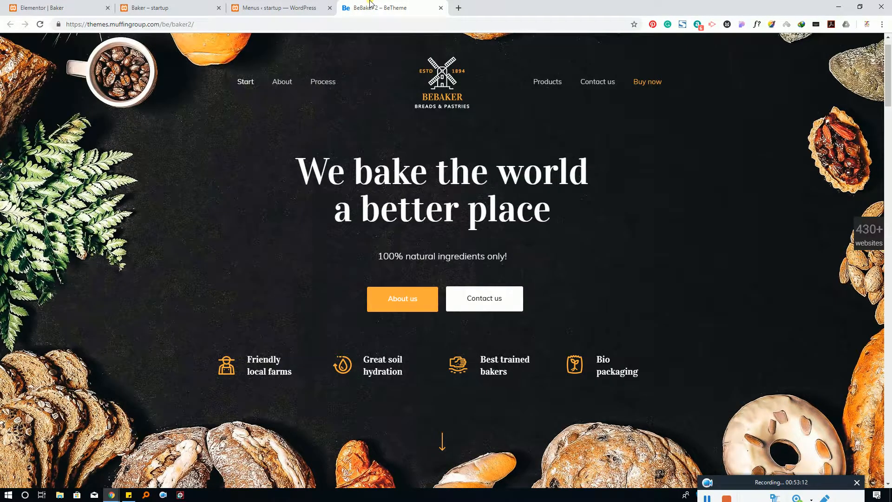
left_click(40, 5)
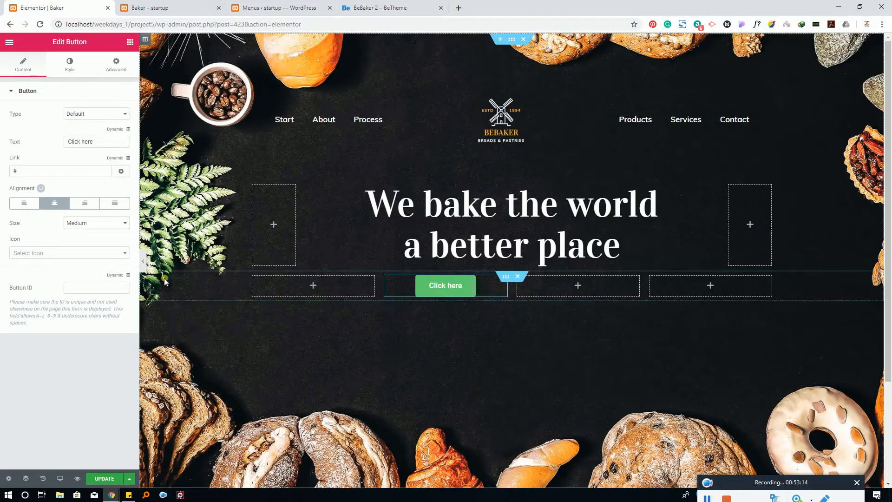
Inspect the About us button on the BeBaker 2 reference and copy its background color in HEX format
left_click(70, 65)
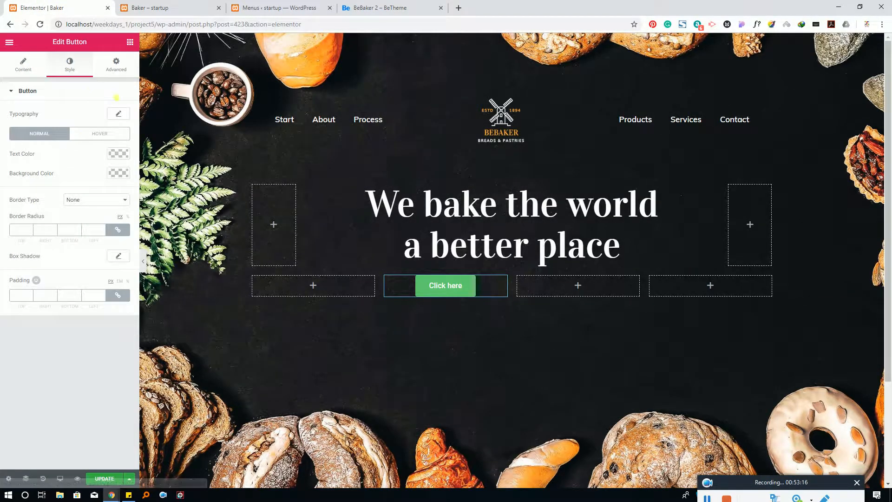
left_click(374, 7)
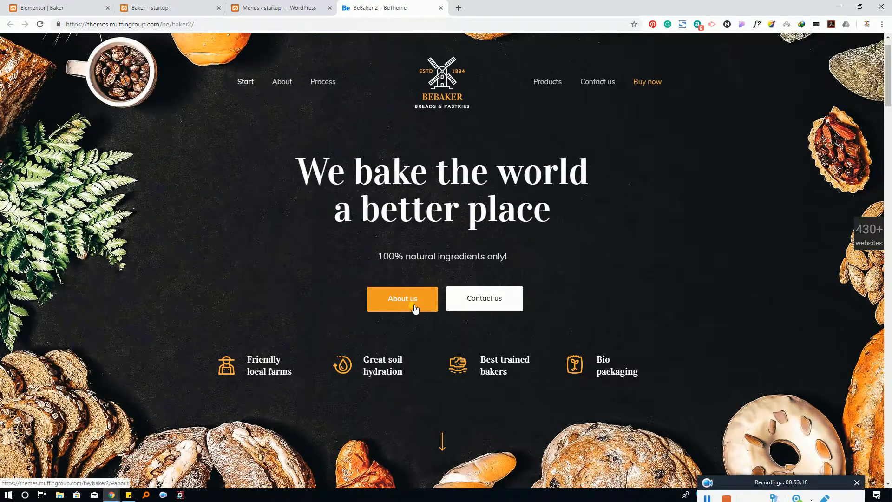
right_click(412, 305)
left_click(441, 412)
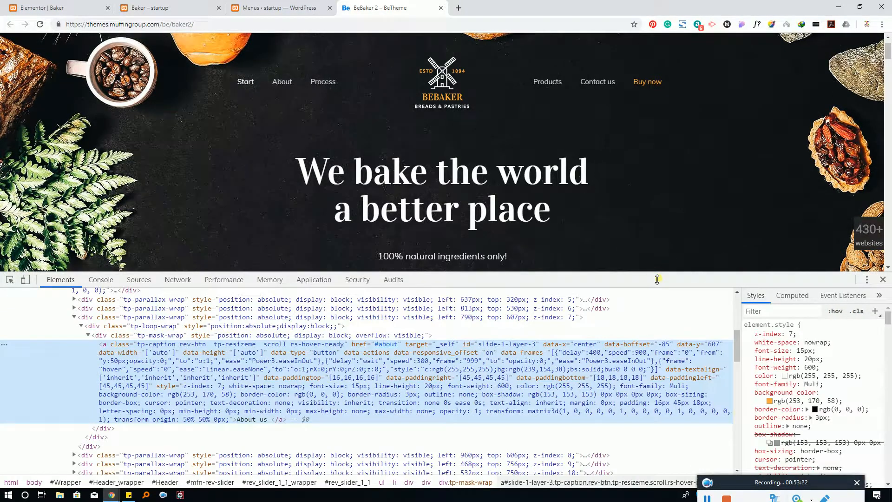
left_click(770, 401)
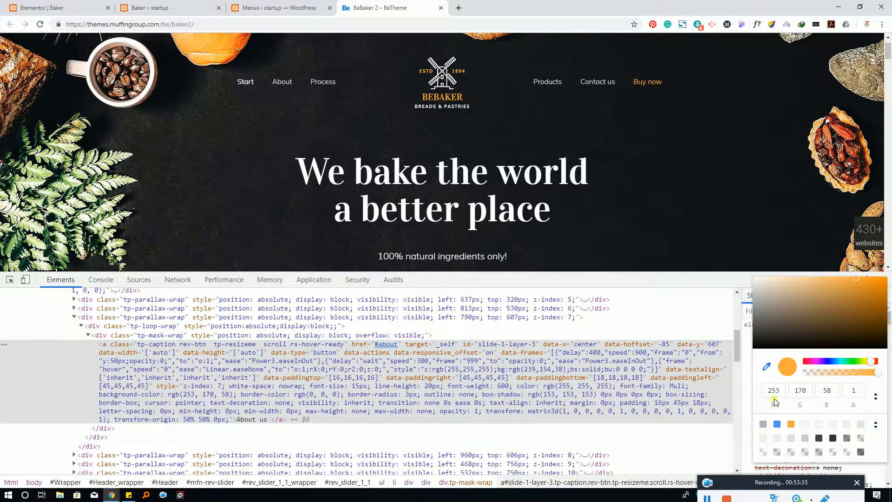
left_click(877, 399)
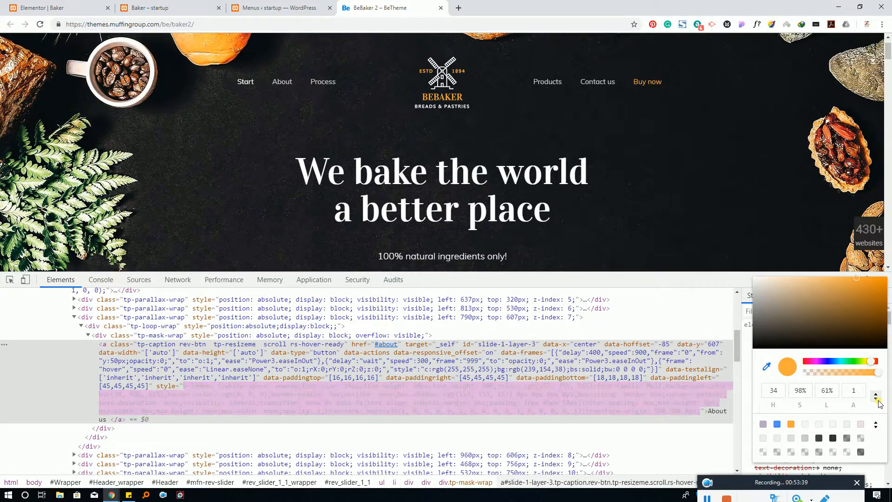
left_click(877, 399)
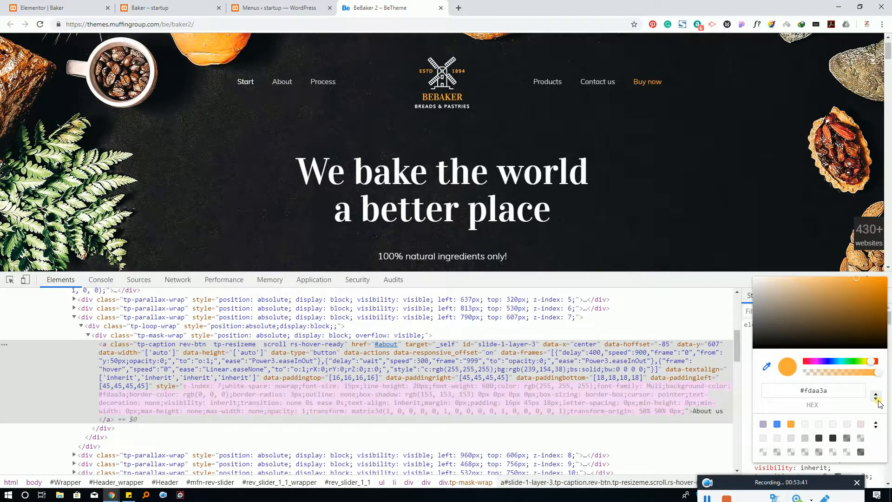
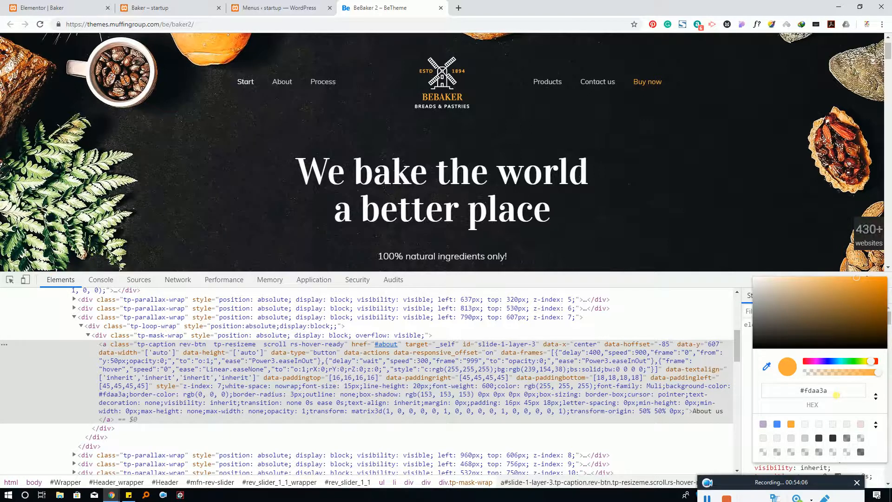
left_click(837, 392)
key("ctrl+c")
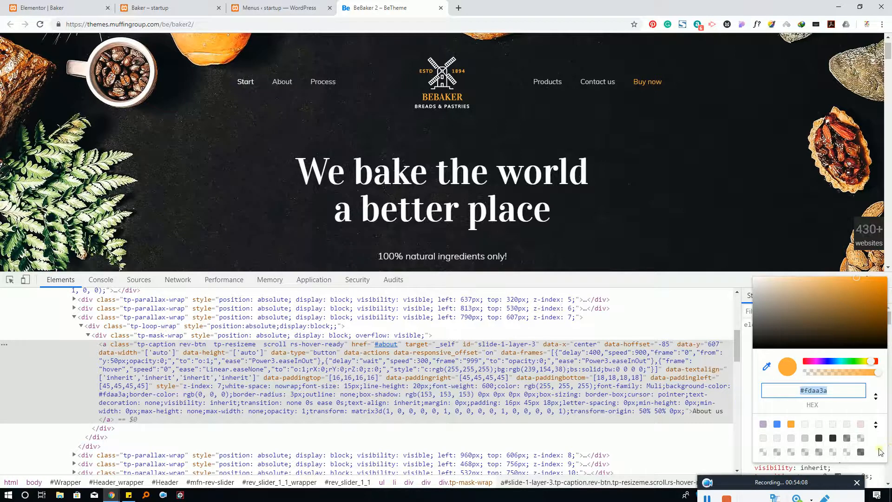
left_click(734, 341)
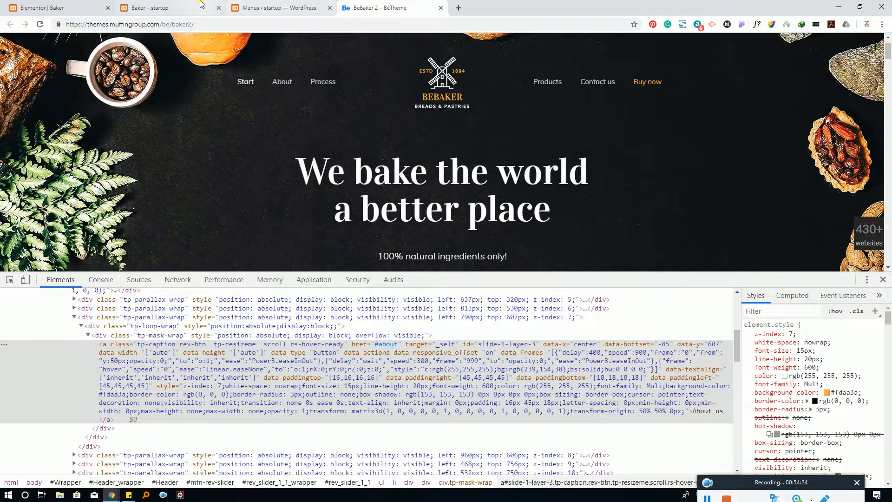
Set the Elementor button's background color to #fdaa3a and compare it with the About us button on the BeBaker 2 reference
left_click(200, 4)
left_click(61, 7)
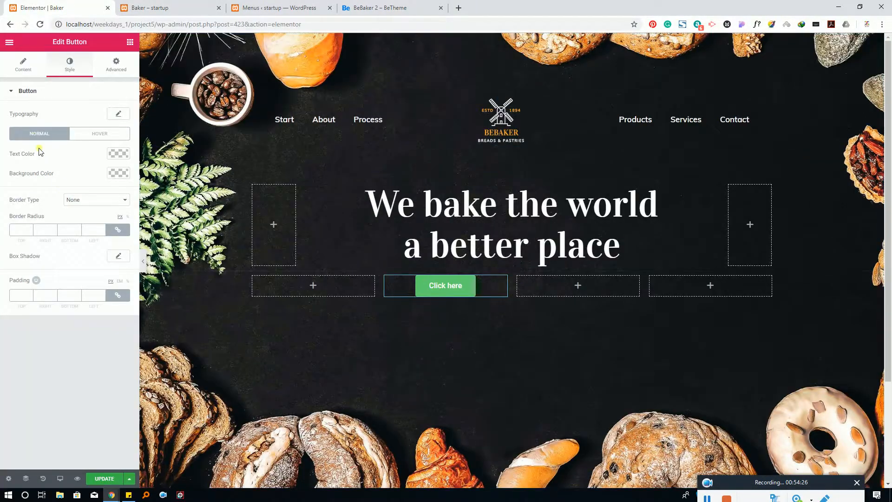
left_click(120, 174)
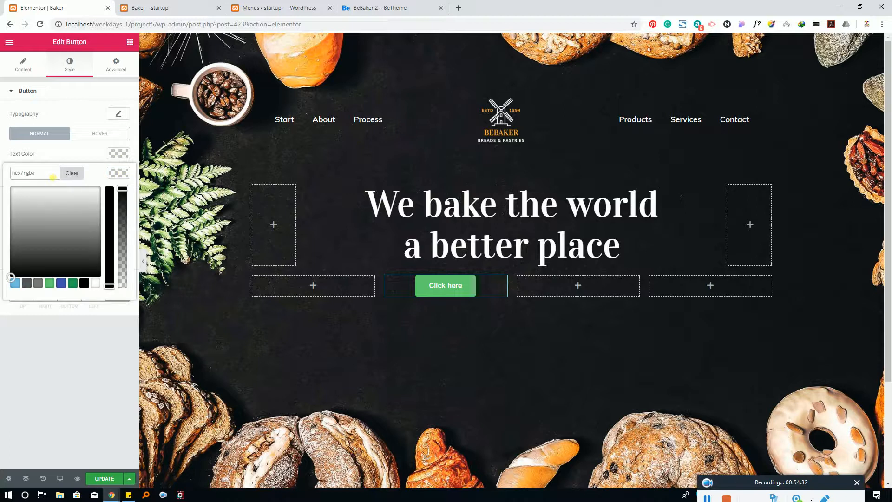
left_click(53, 177)
key("ctrl+v")
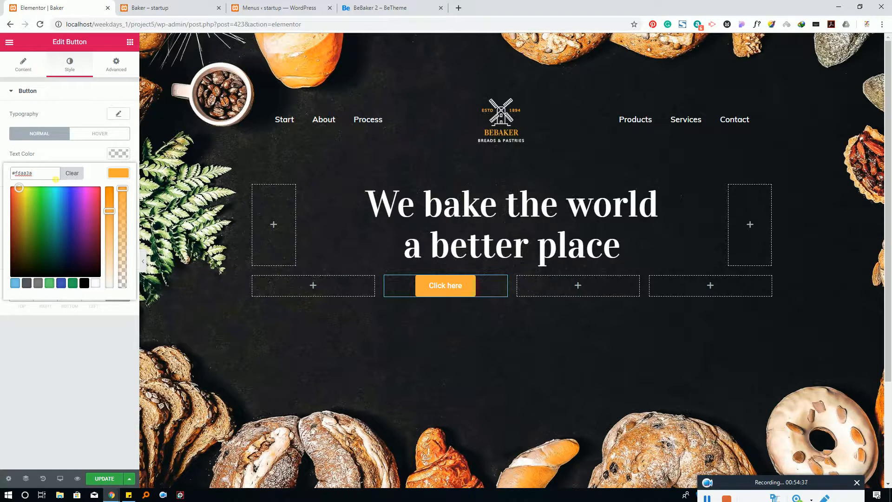
left_click(115, 175)
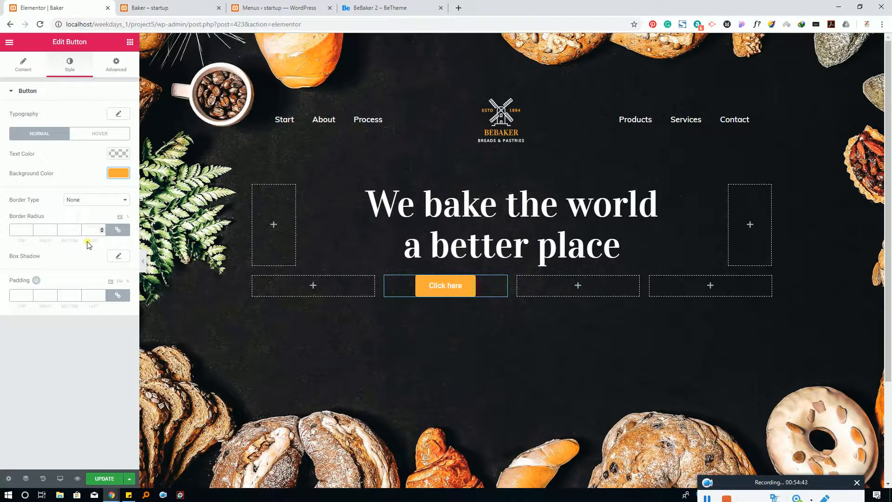
left_click(374, 4)
scroll(712, 192, "down", 2)
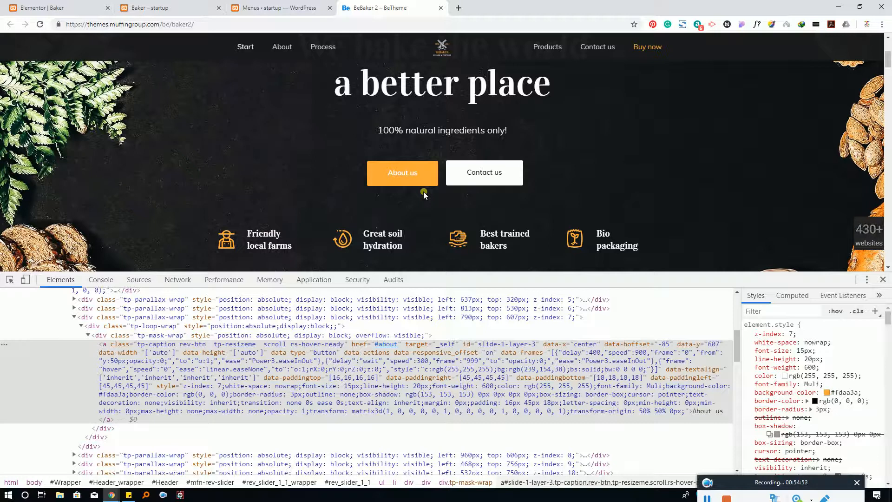
left_click(158, 8)
left_click(42, 8)
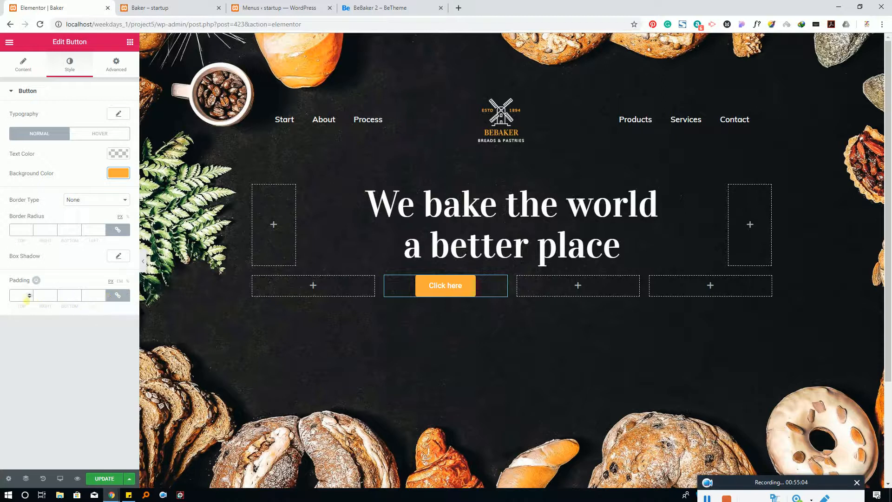
left_click(21, 296)
type("1")
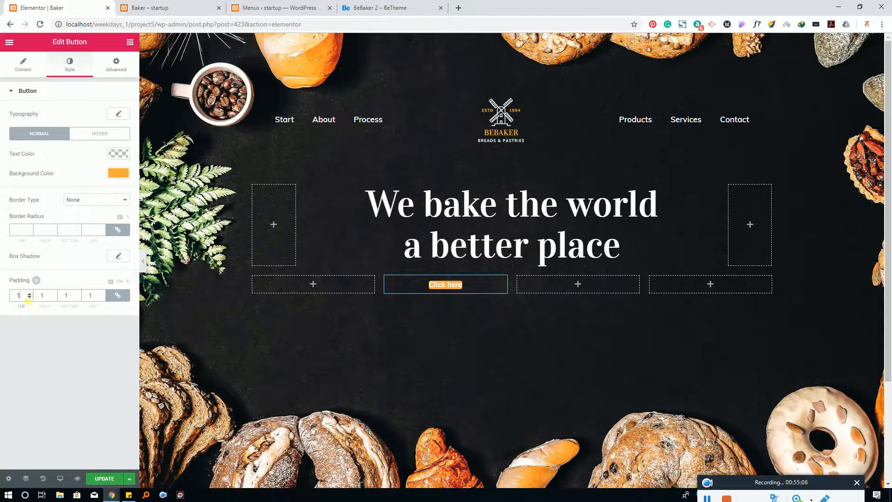
type("2")
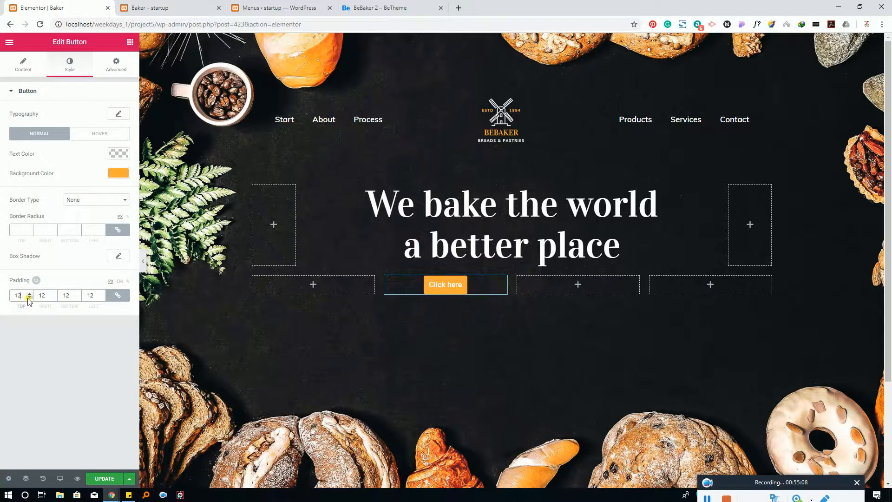
type("3")
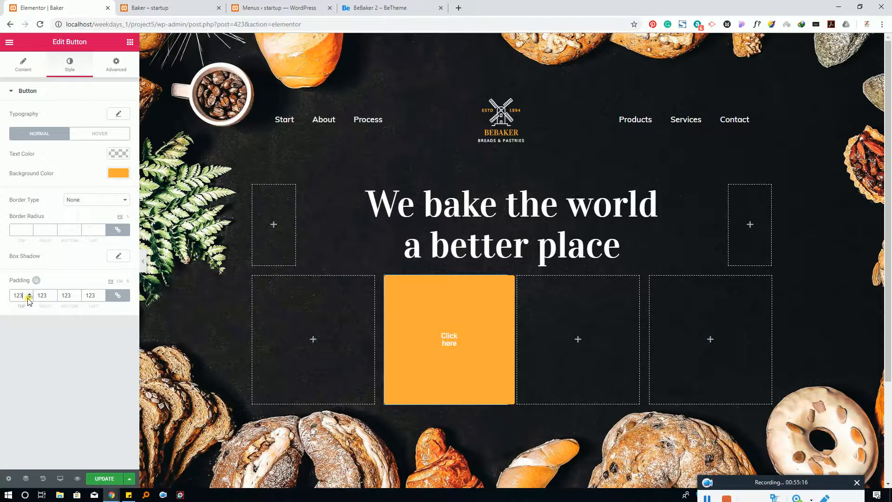
key("BackSpace")
key("BackSpace")
key("BackSpace")
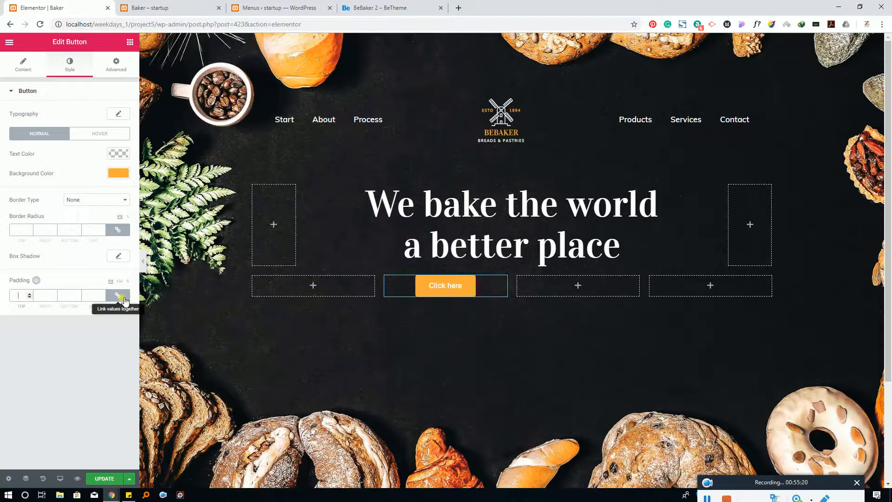
Set the button's padding to 0 on all sides, unlink the values, and set top and bottom padding to 20 px
type("0")
left_click(120, 296)
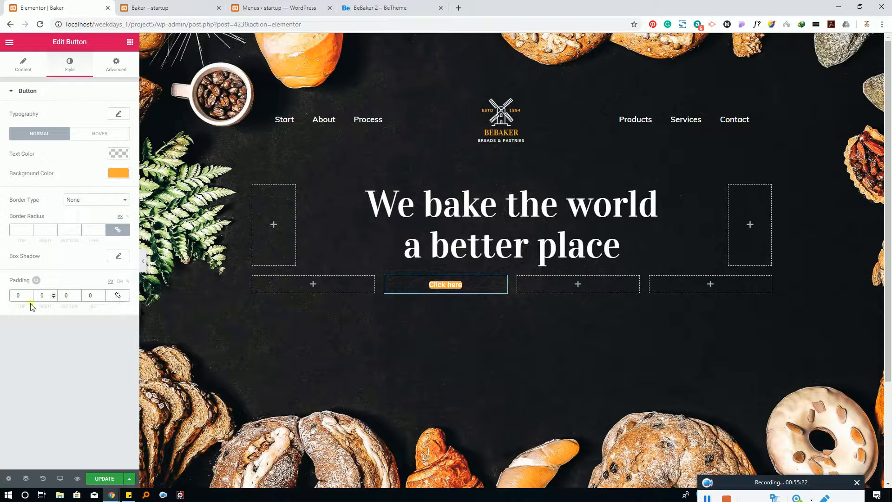
type("20")
left_click(77, 294)
left_click(76, 297)
type("20")
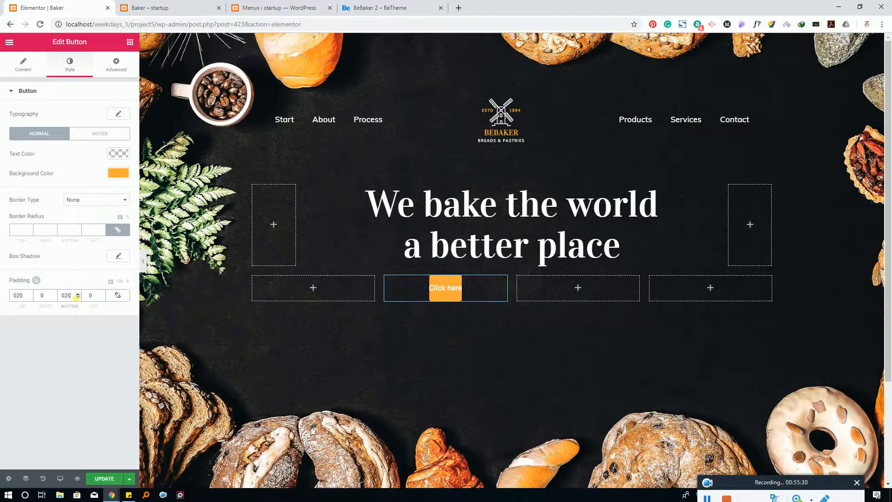
Set the button's right and left padding to 60 px
left_click(47, 300)
type("40")
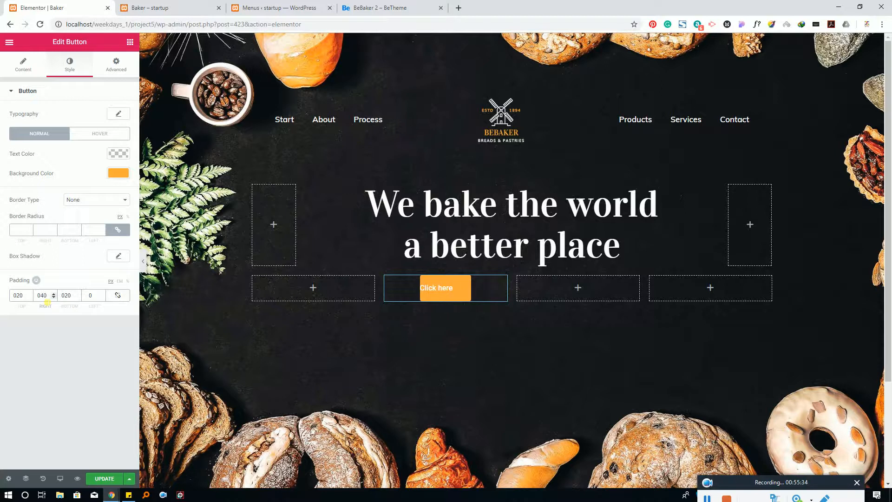
key("BackSpace")
key("BackSpace")
type("60")
left_click(97, 300)
type("60")
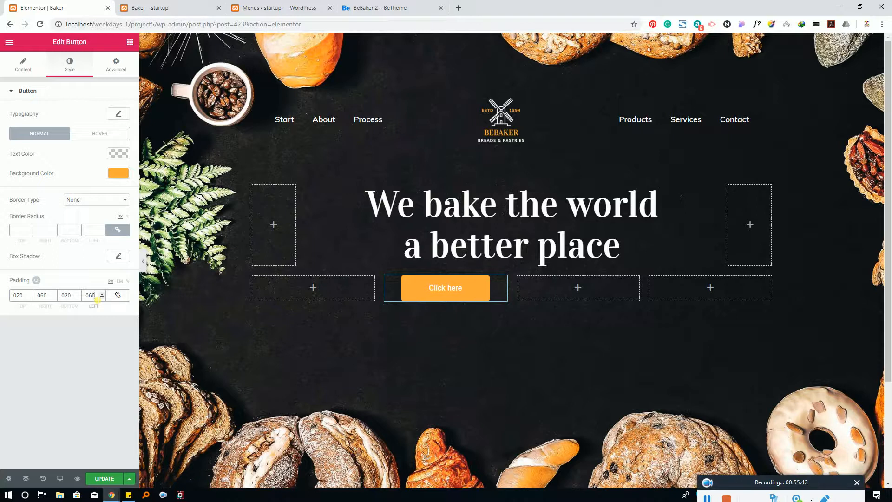
Set the button's typography font size to 20 px
left_click(119, 115)
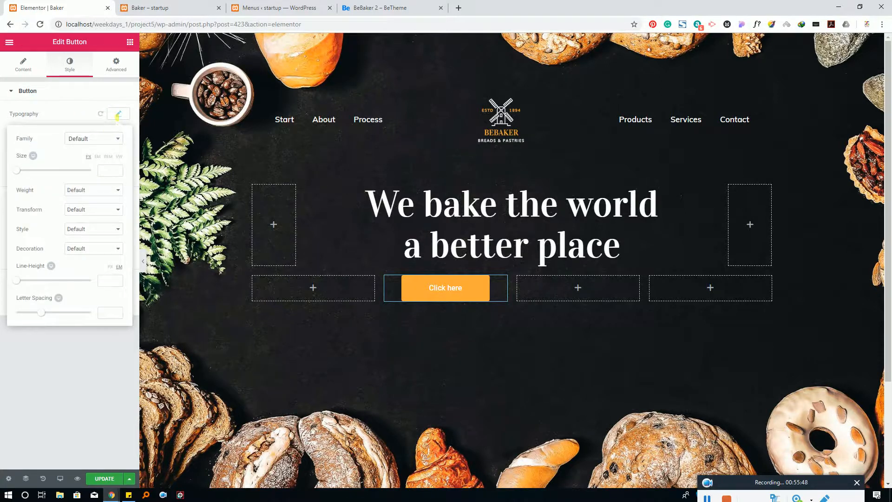
left_click(24, 170)
mouse_move(25, 171)
left_mouse_down()
mouse_move(37, 174)
mouse_move(28, 173)
left_mouse_up()
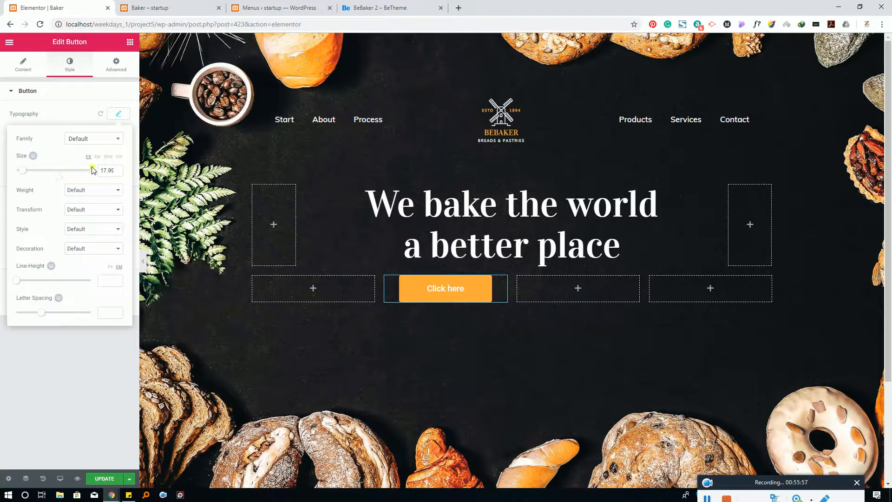
key("Up")
key("Up")
key("Up")
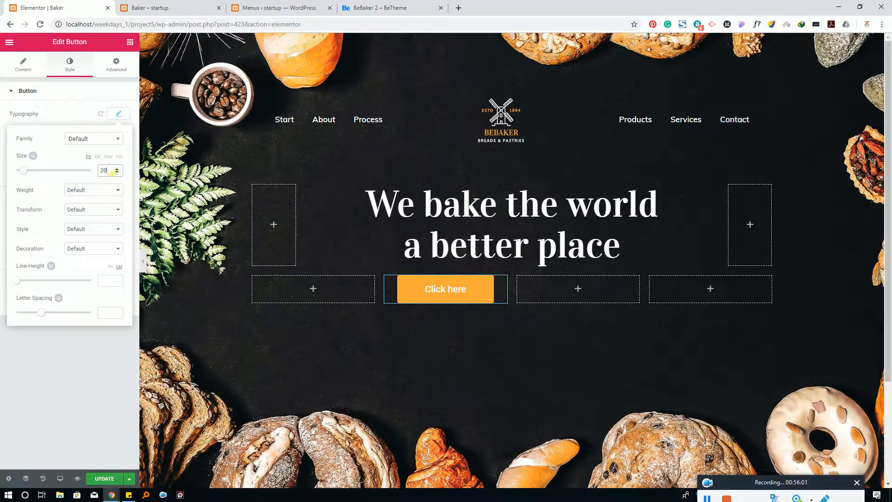
left_click(120, 114)
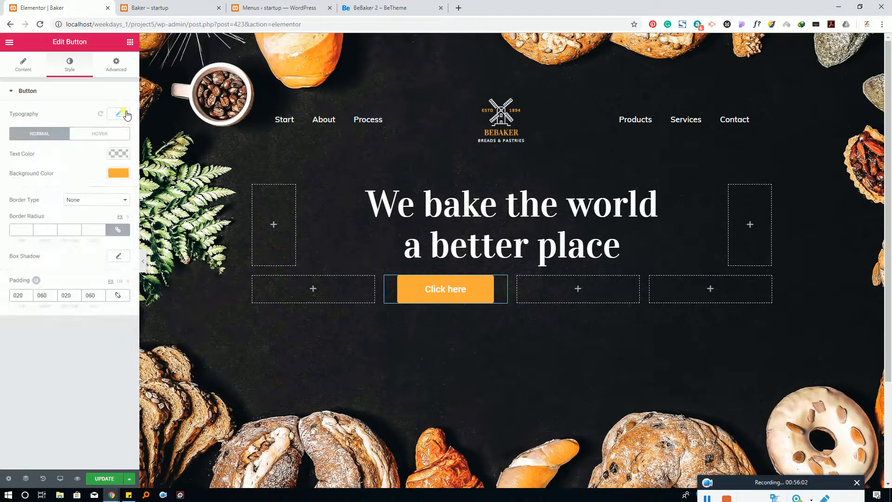
Check the About us button on the BeBaker 2 reference and reduce the Elementor button's font size to match it
left_click(391, 5)
scroll(328, 155, "up", 1)
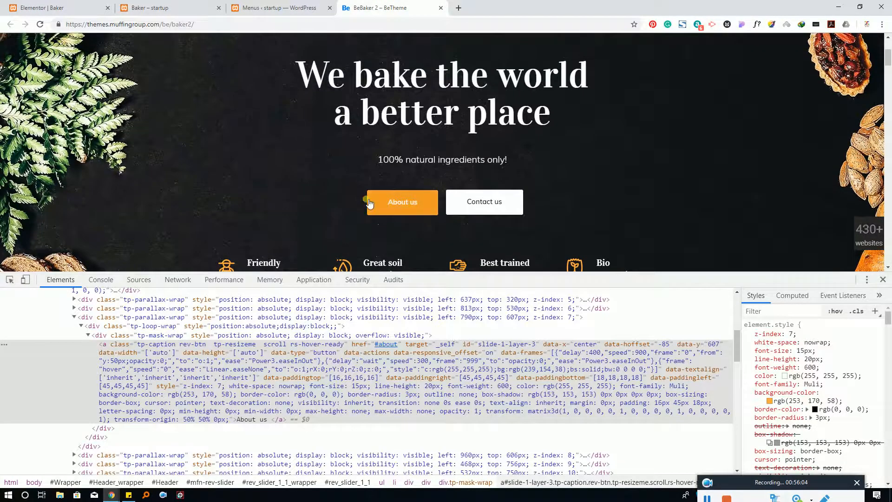
key("ctrl+Tab")
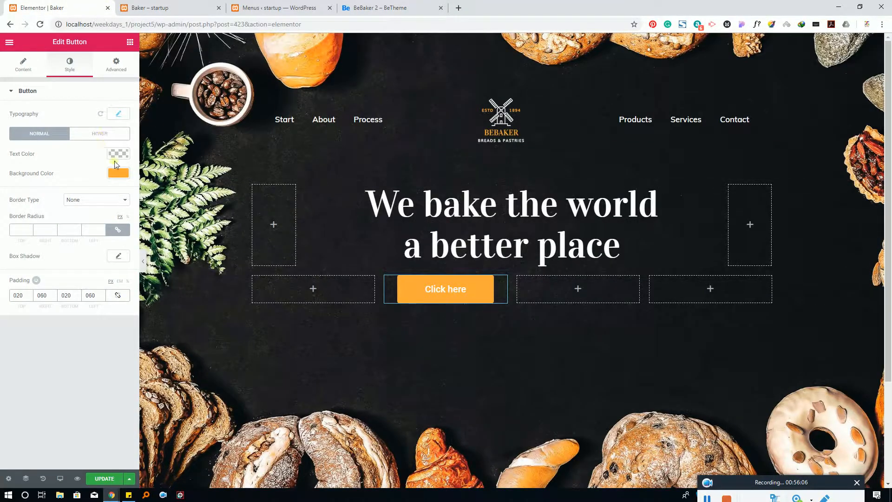
left_click(118, 114)
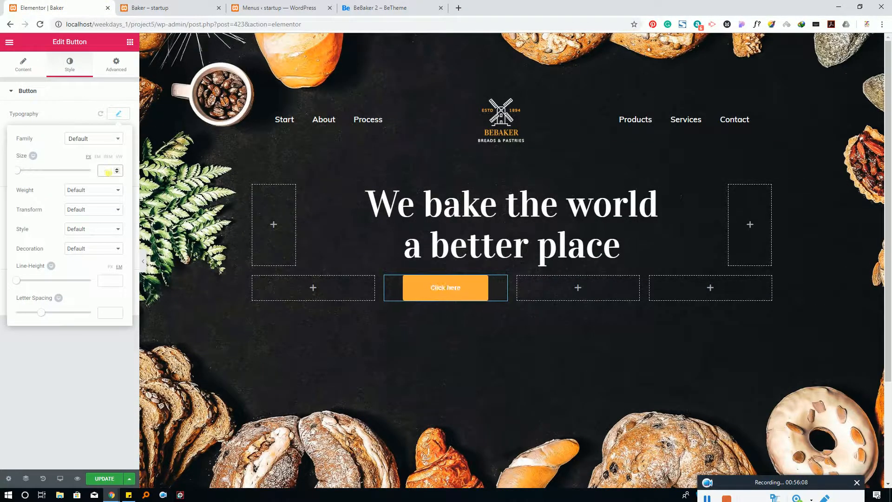
left_click(119, 113)
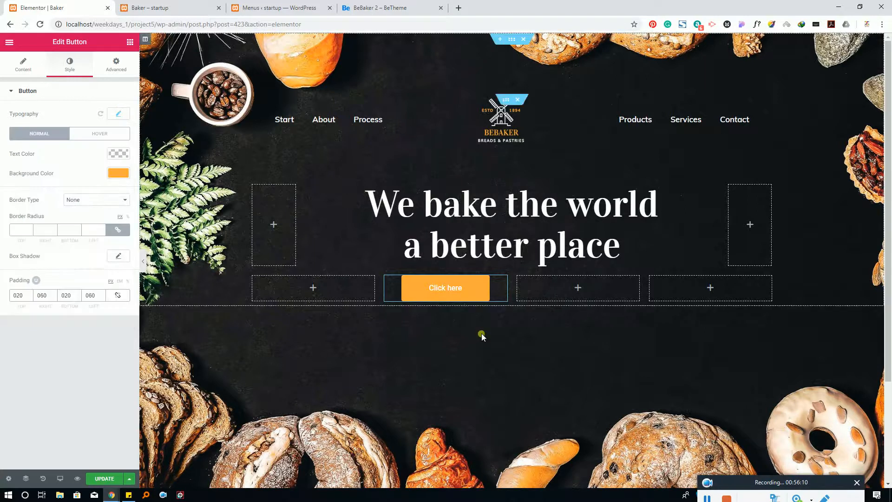
Check the orange button's label on the BeBaker 2 reference and set the Elementor button's text to About Us
left_click(378, 8)
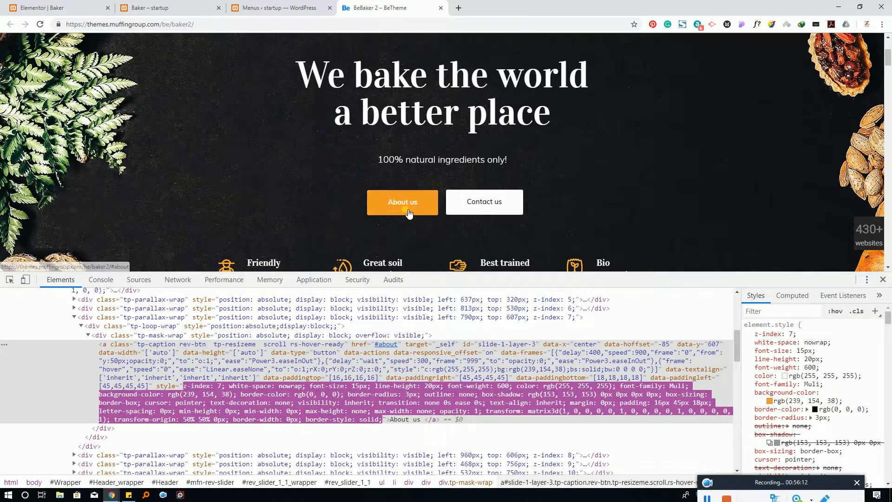
left_click(51, 8)
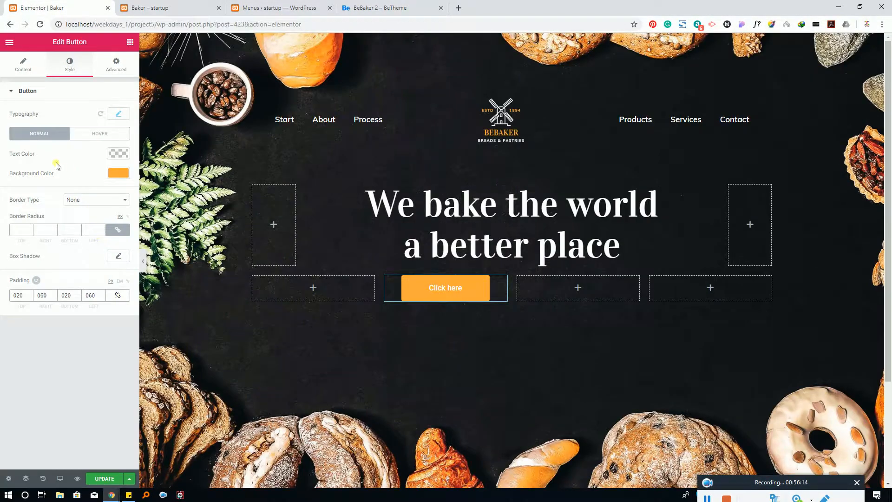
left_click(23, 65)
left_click_drag(93, 142, 74, 142)
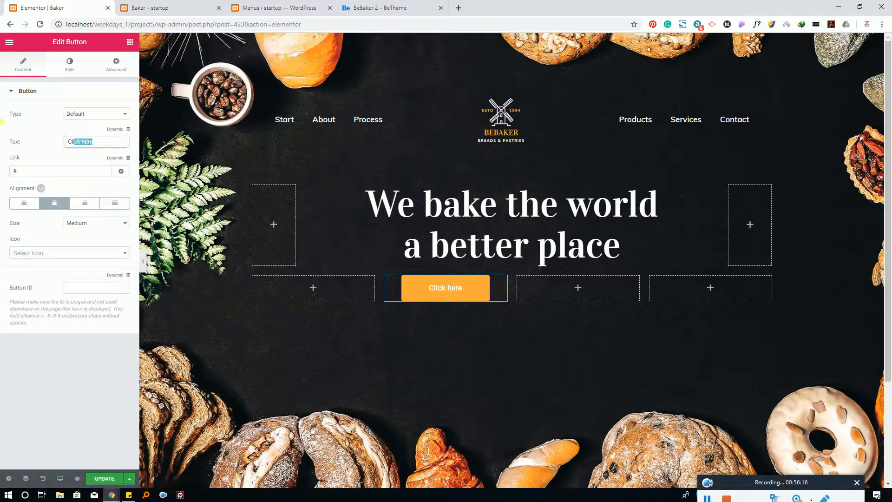
key("ctrl+a")
type("About ")
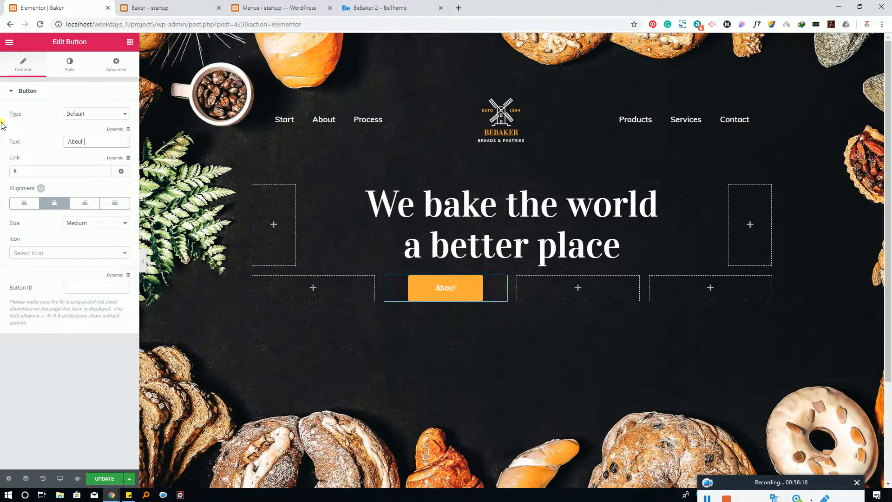
type("Us")
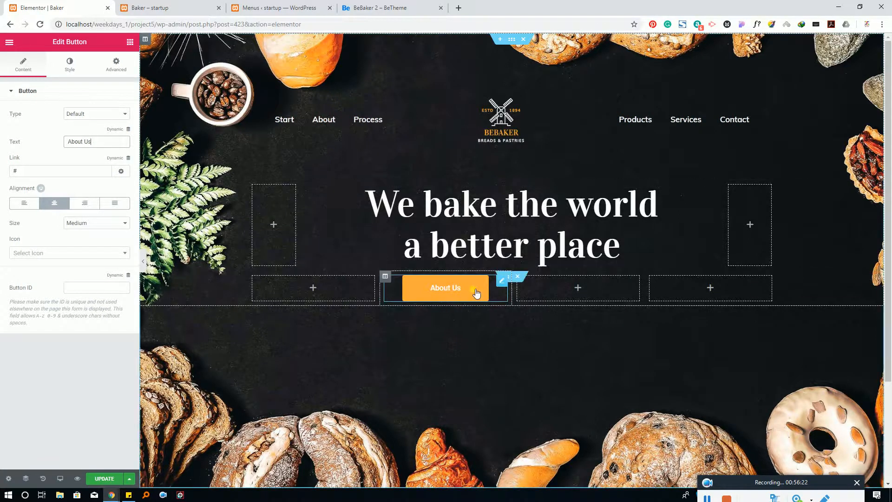
Duplicate the About Us button into the third column and set the copy's text to Contact Us
right_click(502, 286)
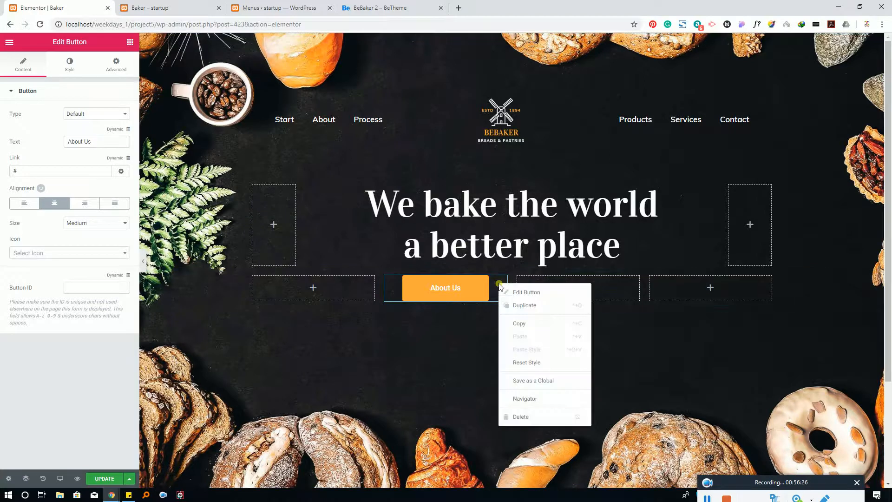
left_click(487, 290)
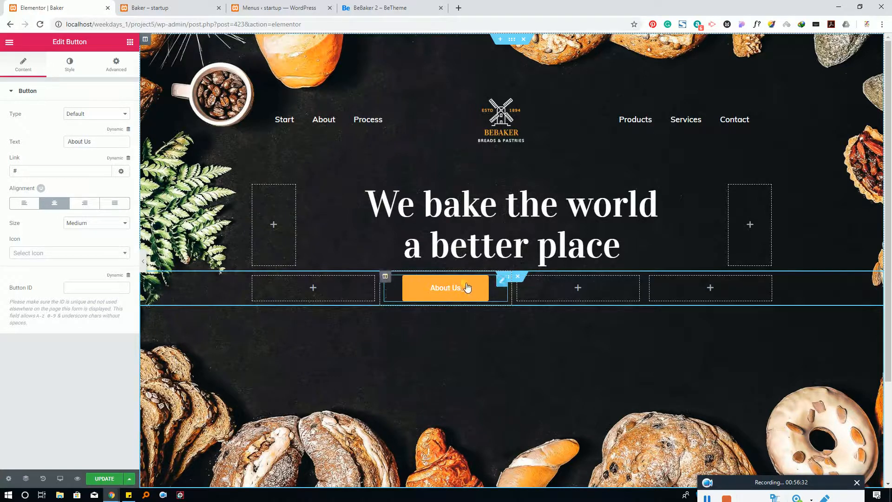
right_click(505, 285)
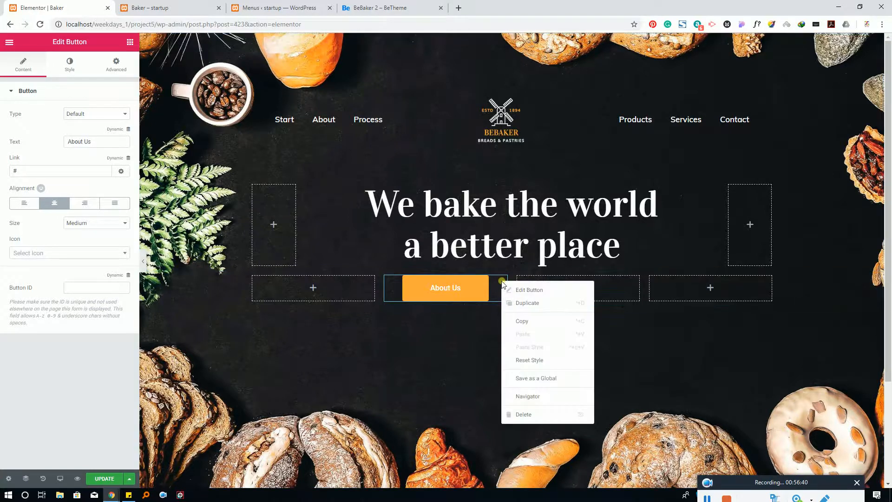
left_click(521, 302)
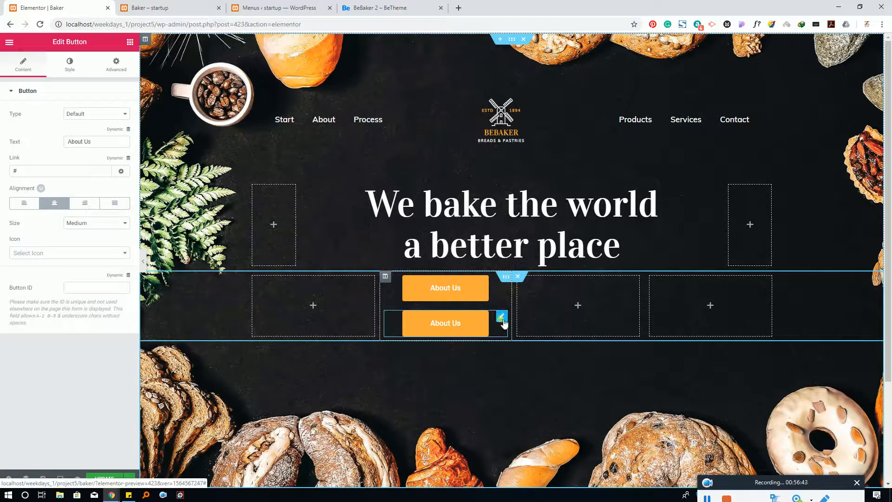
left_click_drag(506, 323, 591, 295)
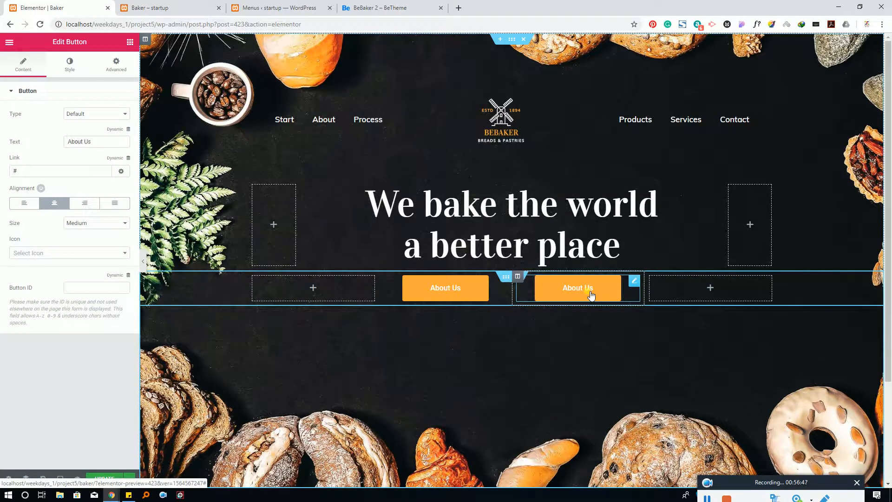
left_click(633, 285)
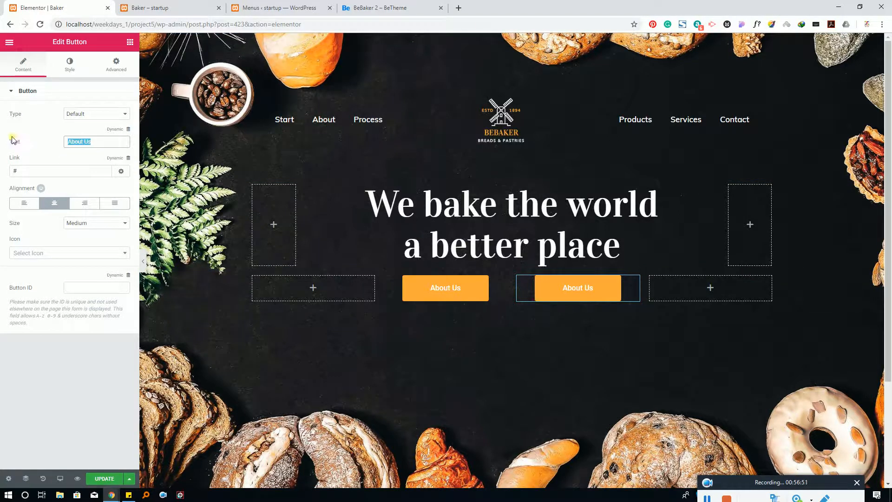
type("Contact Us")
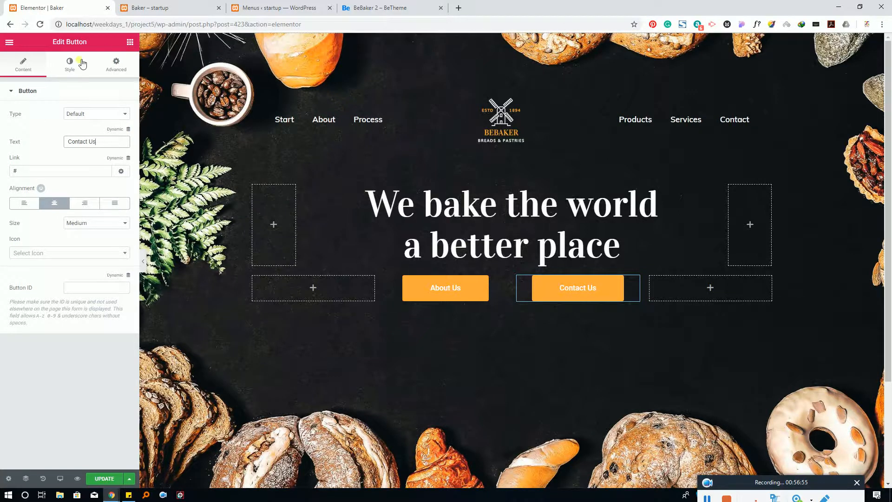
Inspect the Contact us button on the BeBaker 2 reference and display its background color in HEX format
left_click(64, 70)
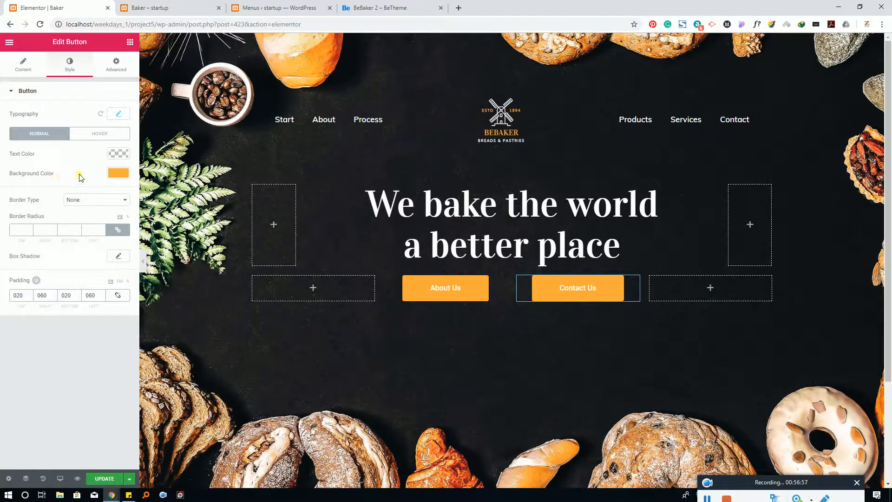
left_click(386, 8)
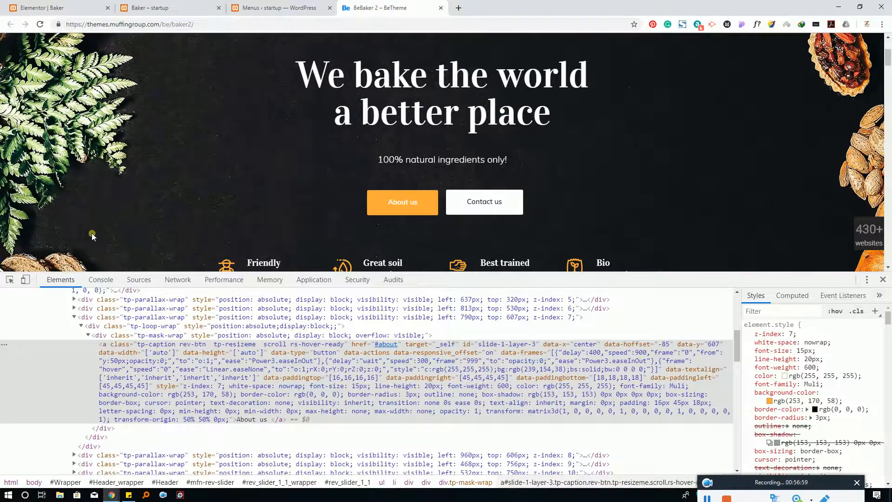
left_click(9, 279)
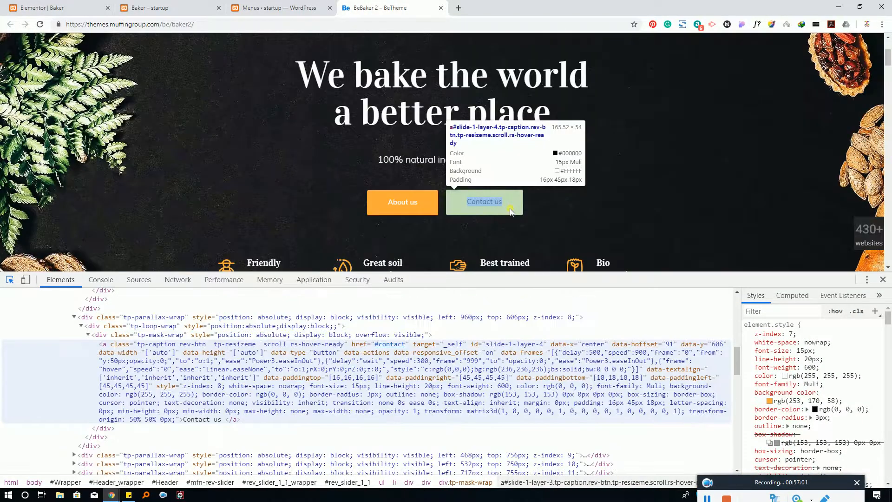
left_click(511, 211)
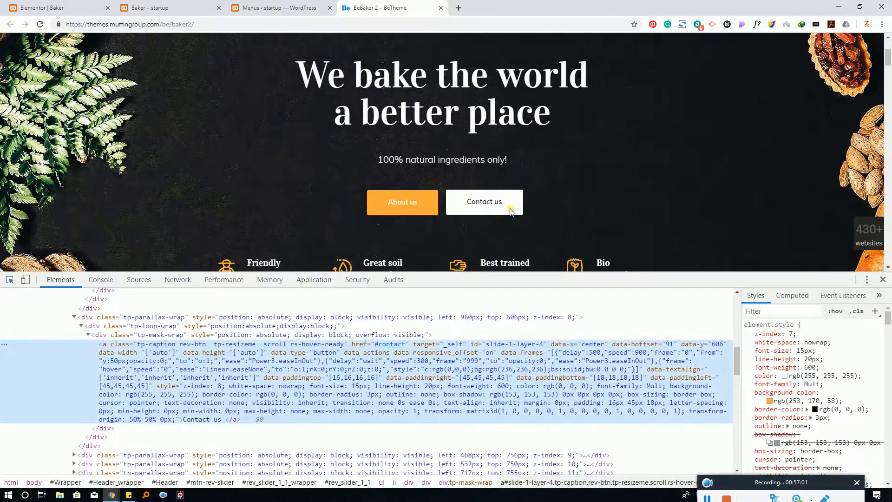
left_click(769, 400)
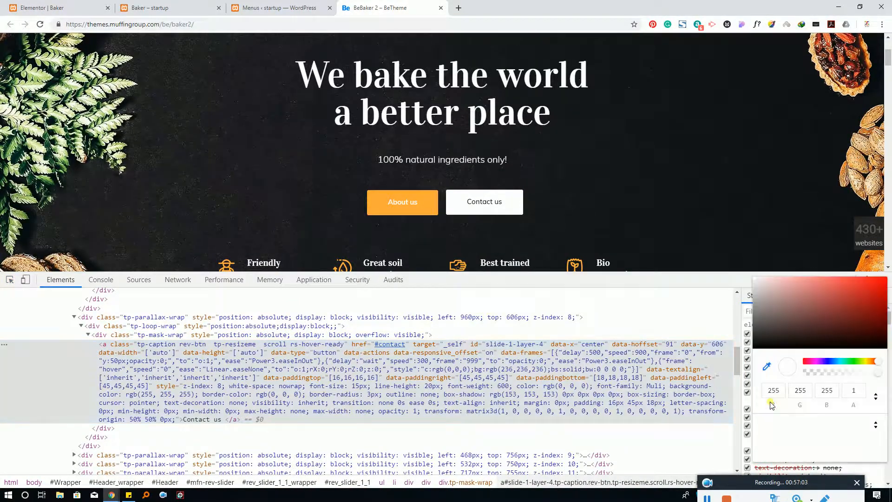
left_click(875, 396)
left_click(875, 396)
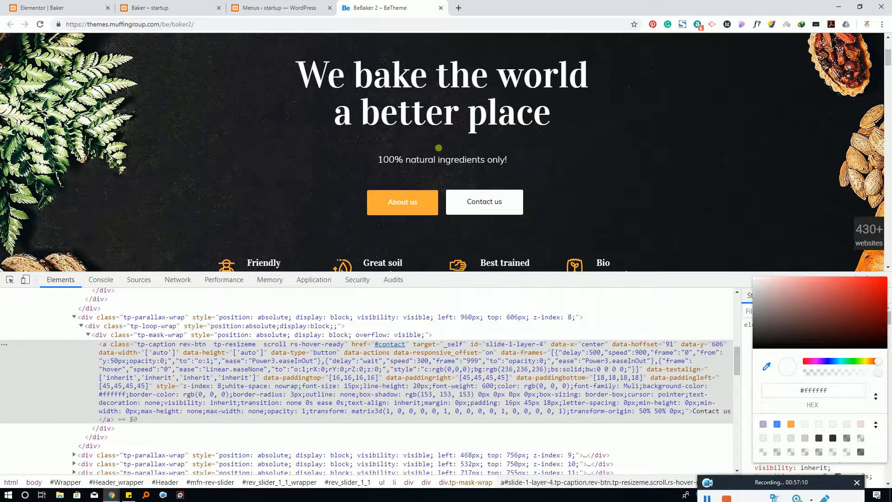
Set the Contact Us button's background color to #ffffff in Elementor
left_click(242, 4)
left_click(84, 7)
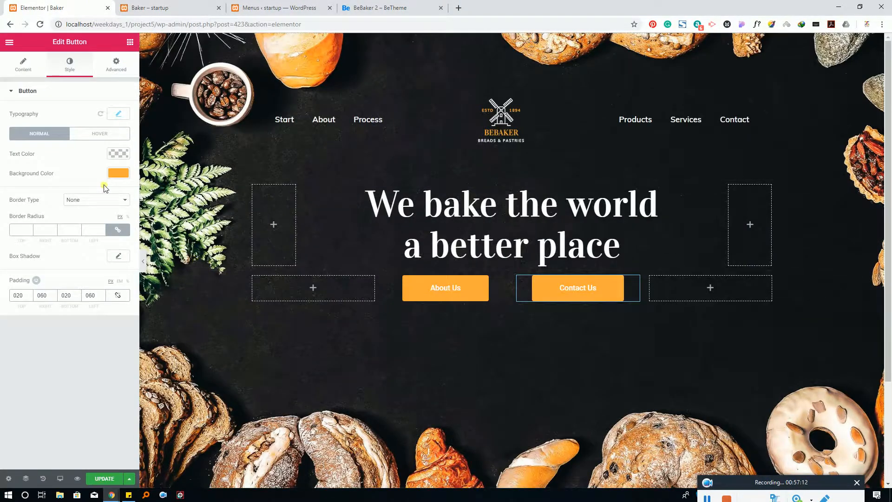
left_click(117, 174)
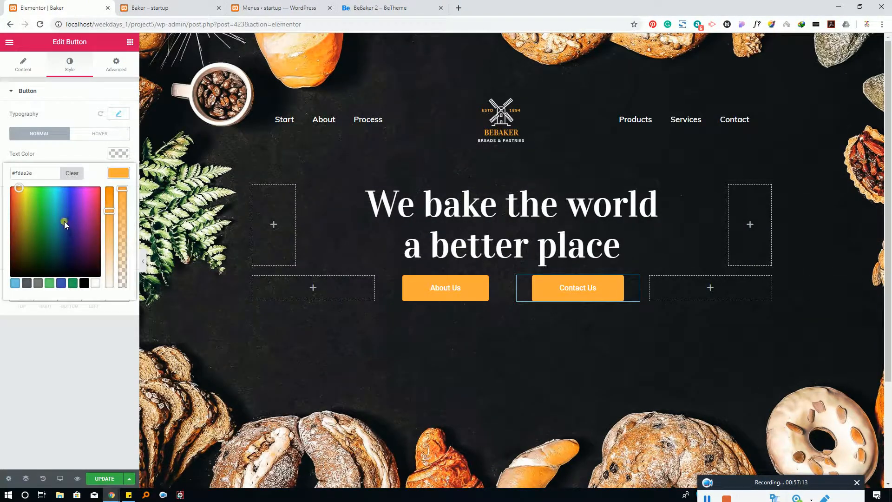
left_click(88, 248)
left_click(95, 283)
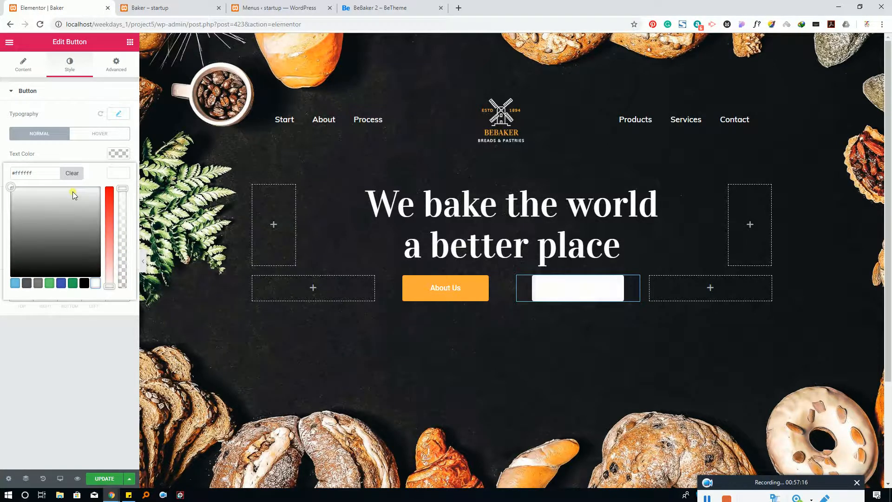
left_click(115, 184)
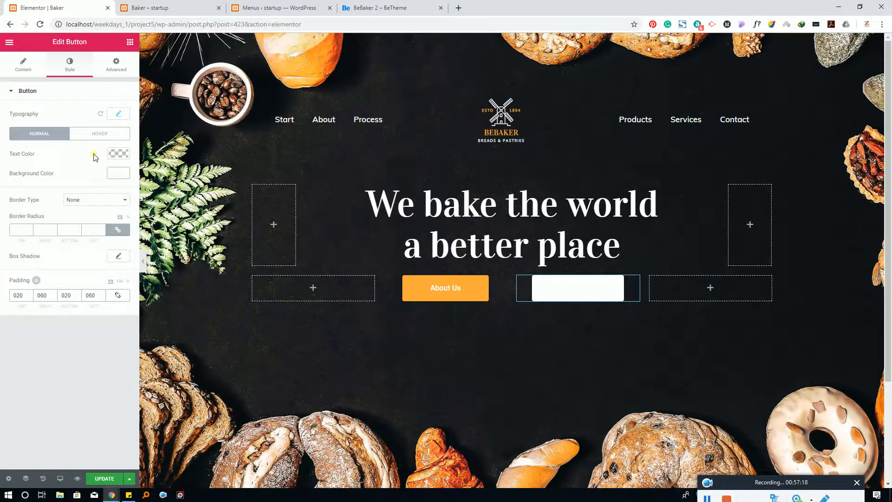
Set the Contact Us button's text color to #000000
left_click(118, 153)
left_click(105, 194)
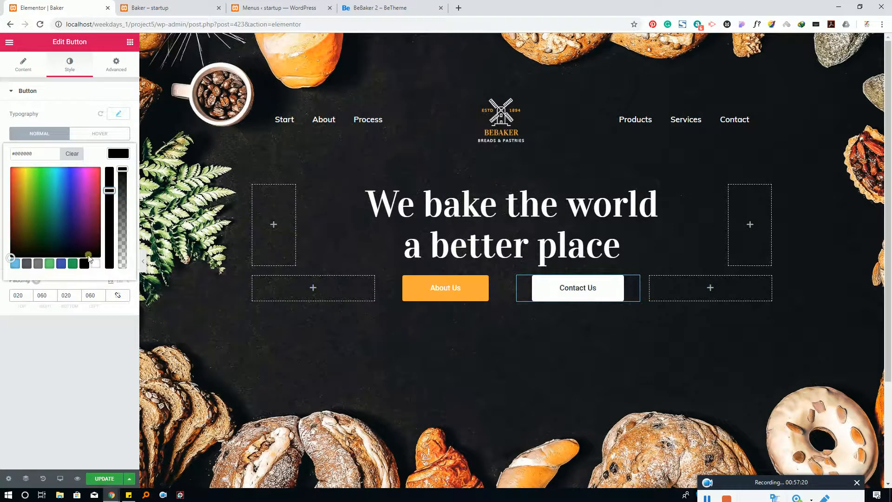
left_click(84, 264)
left_click(120, 155)
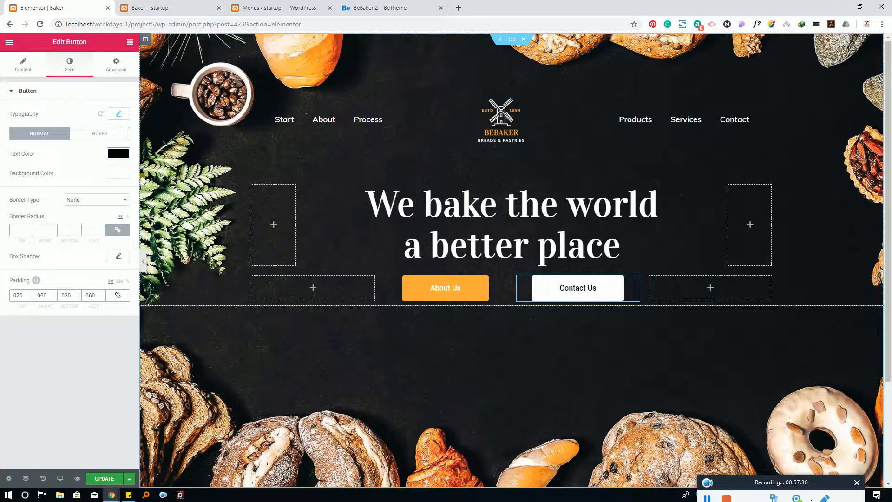
Examine the Contact us button on the BeBaker 2 reference and close the developer tools
left_click(376, 6)
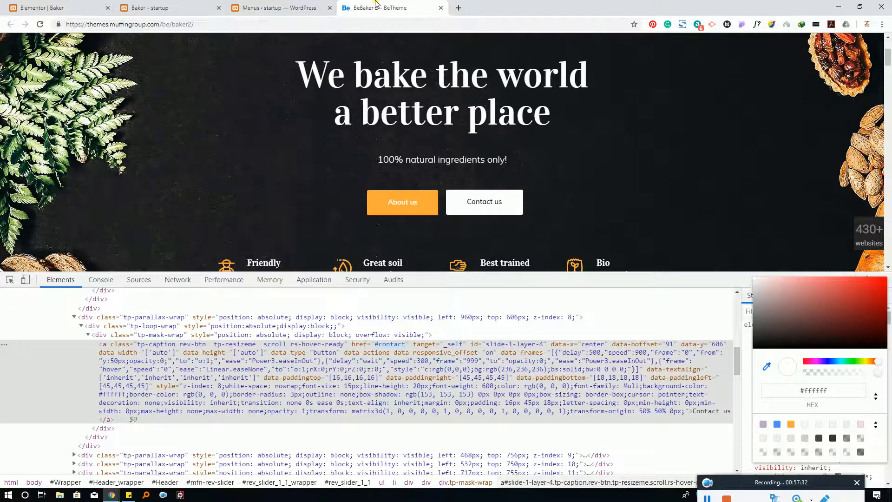
left_click(290, 128)
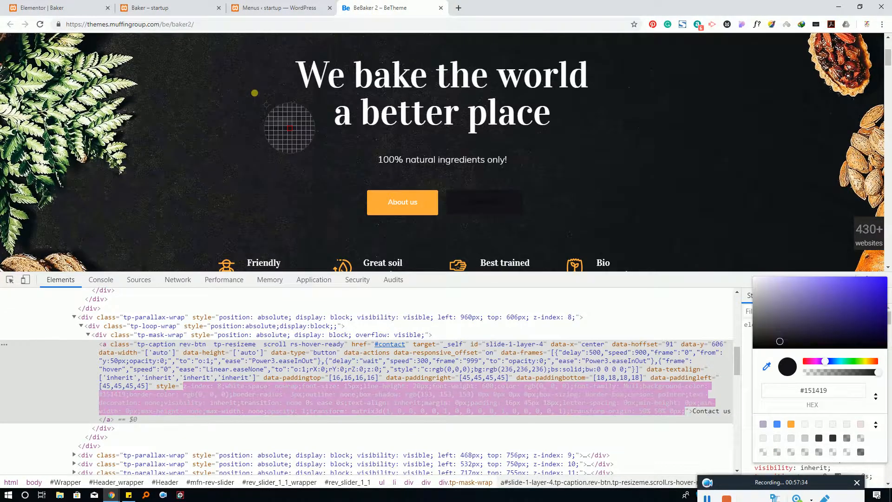
left_click(665, 285)
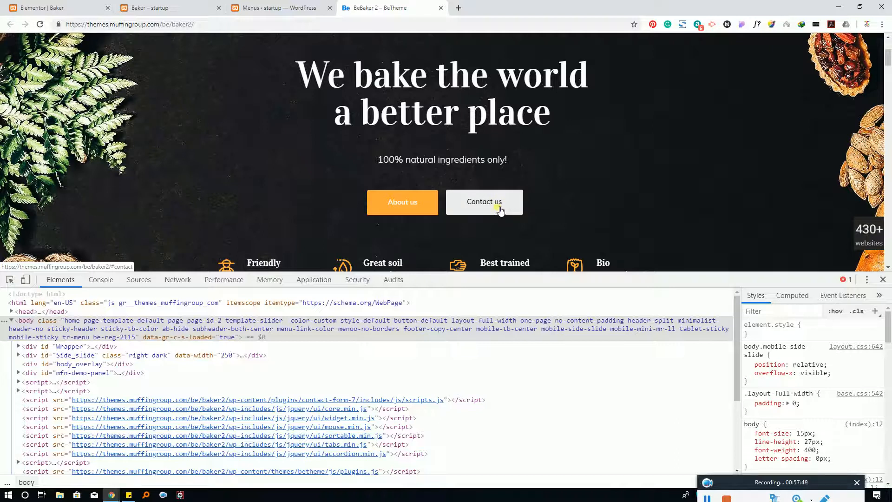
left_click(883, 279)
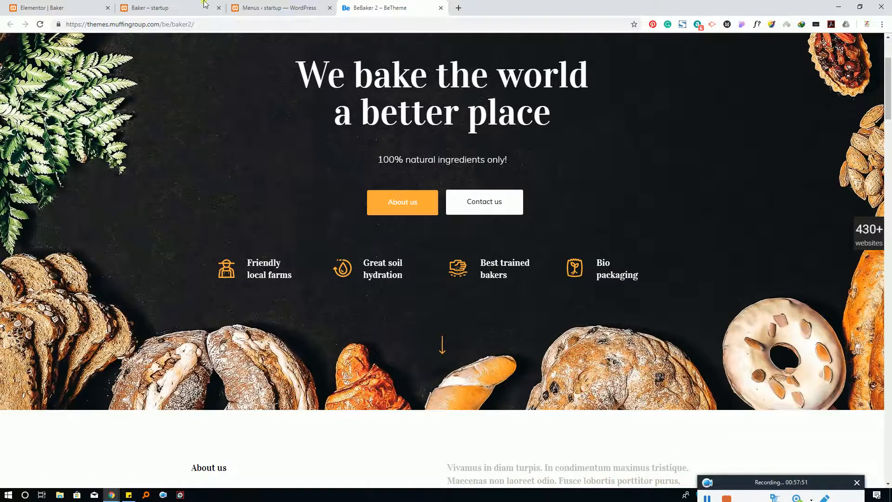
Update the page in Elementor and reload the published Baker page to check the hero buttons
left_click(89, 7)
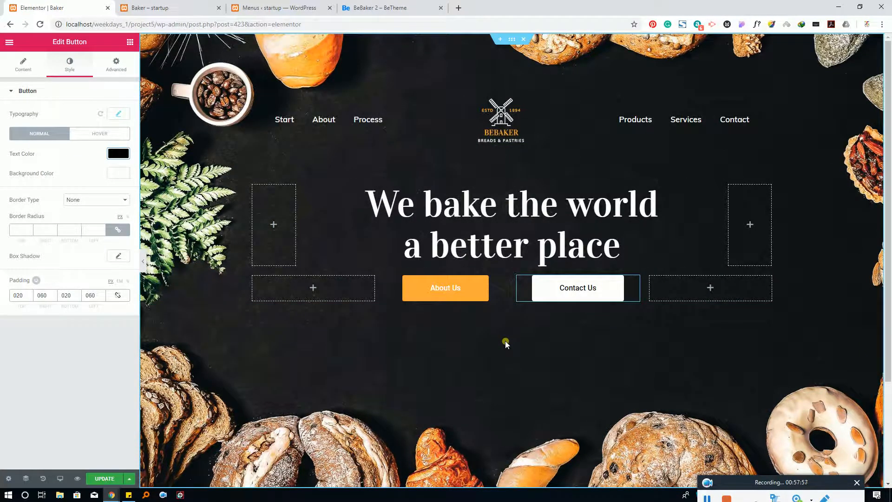
left_click(104, 479)
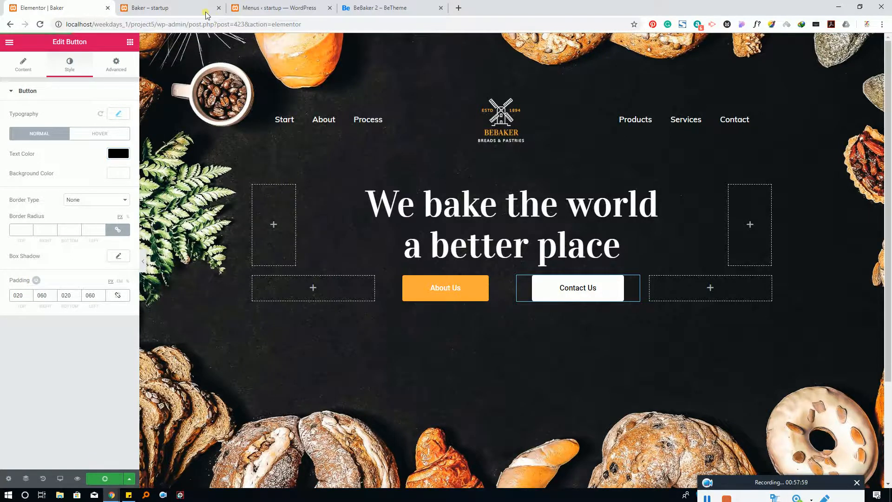
left_click(156, 6)
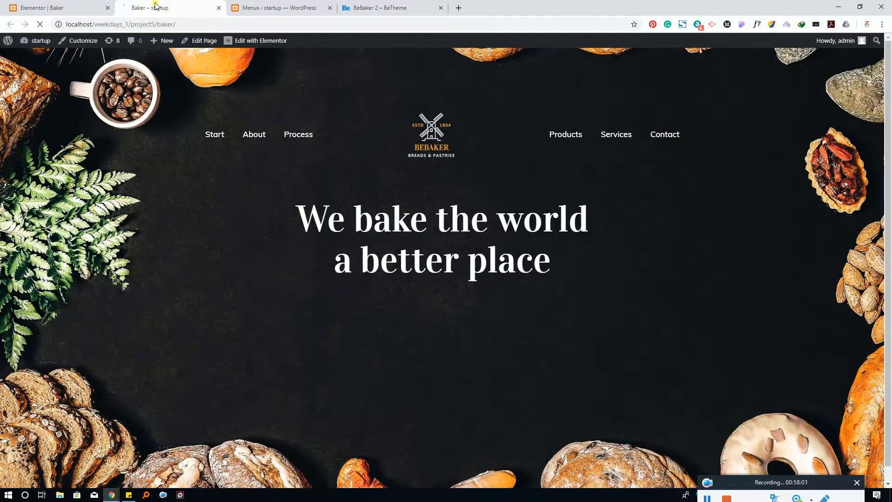